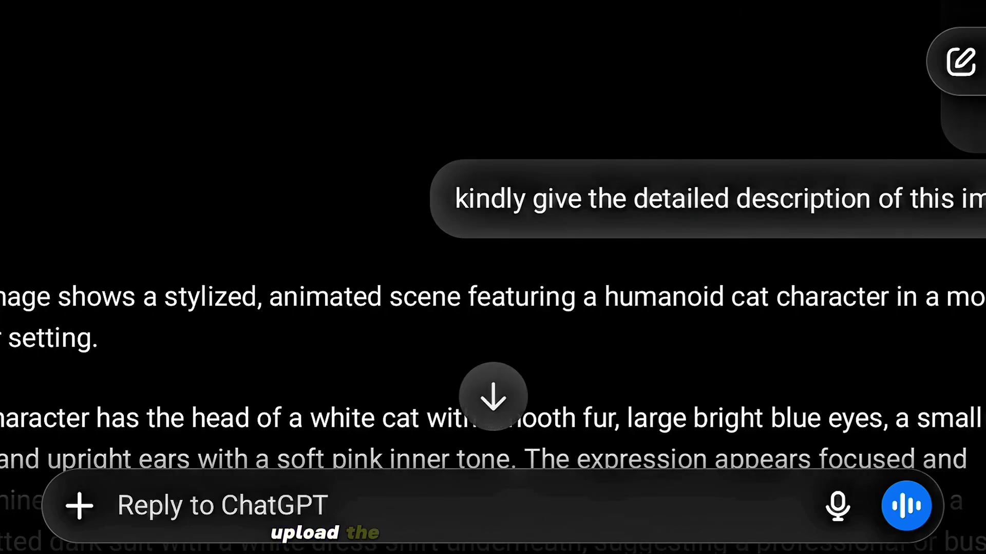
- Read the detailed description of the humanoid cat image in the chat reply, covering character, pose, environment and lighting
scroll(493, 308, down, 2)
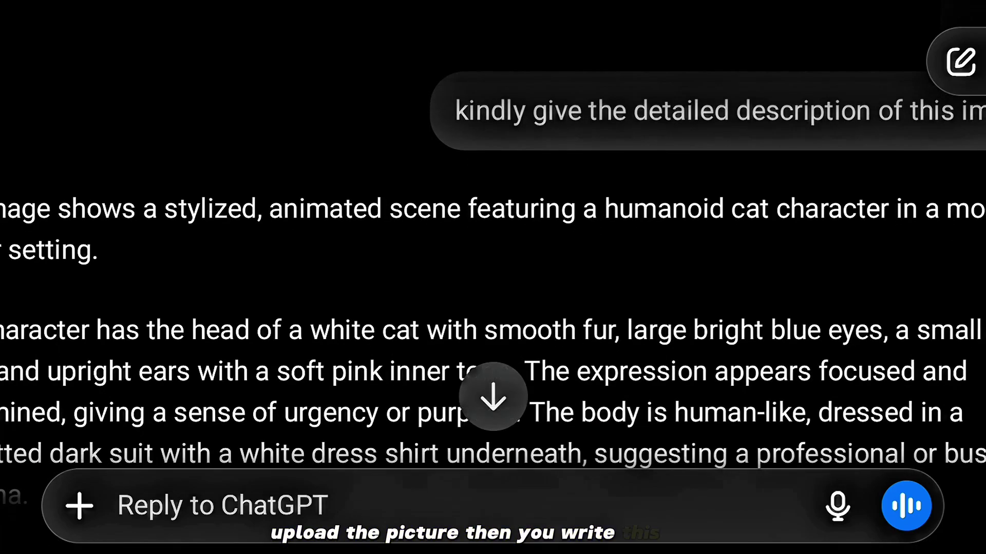
scroll(493, 308, down, 3)
scroll(493, 308, down, 3)
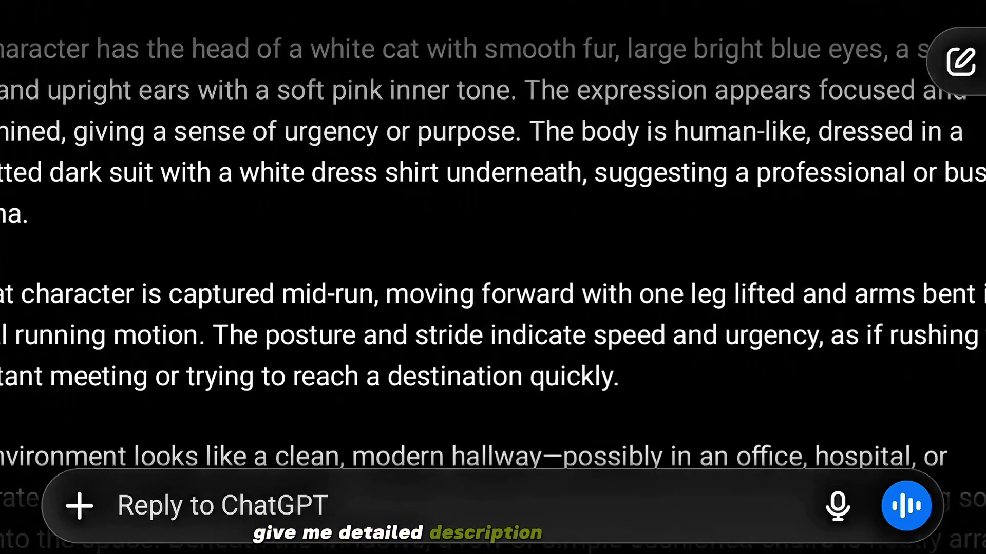
scroll(493, 308, down, 2)
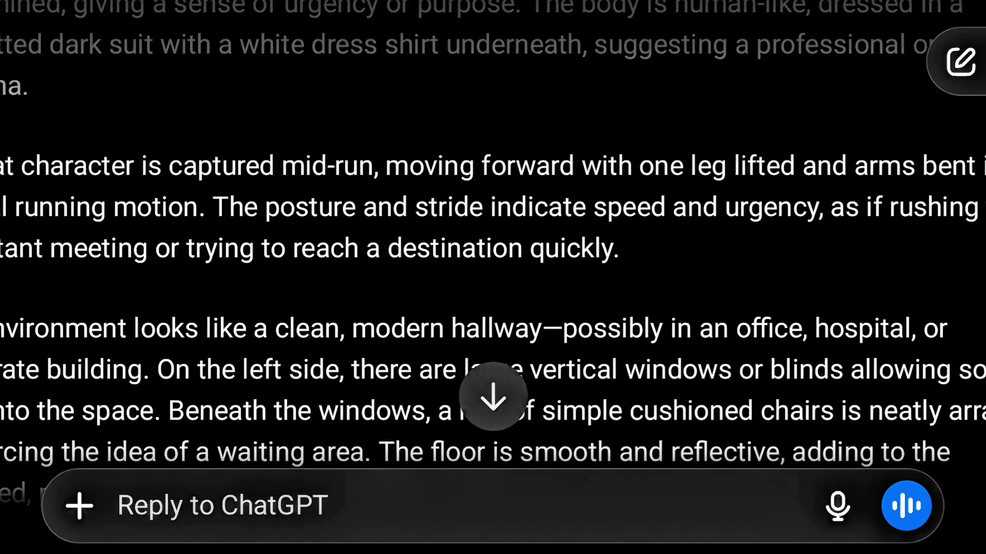
scroll(493, 308, down, 1)
scroll(492, 308, down, 3)
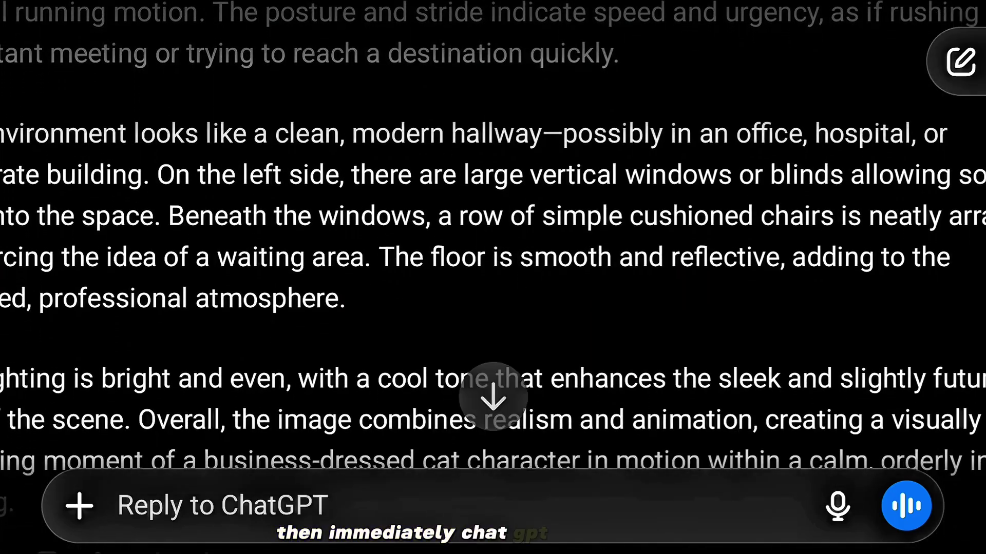
scroll(493, 308, down, 4)
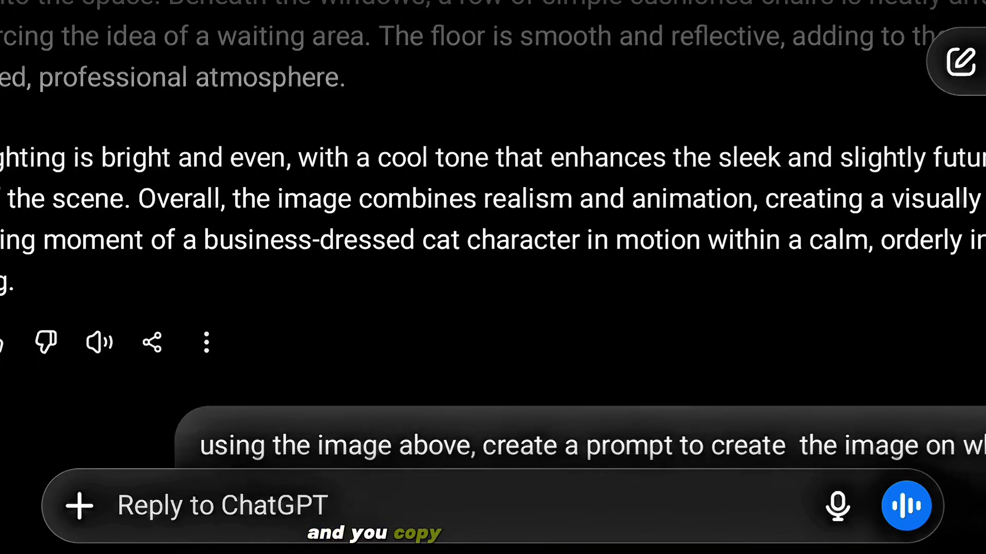
scroll(493, 277, down, 4)
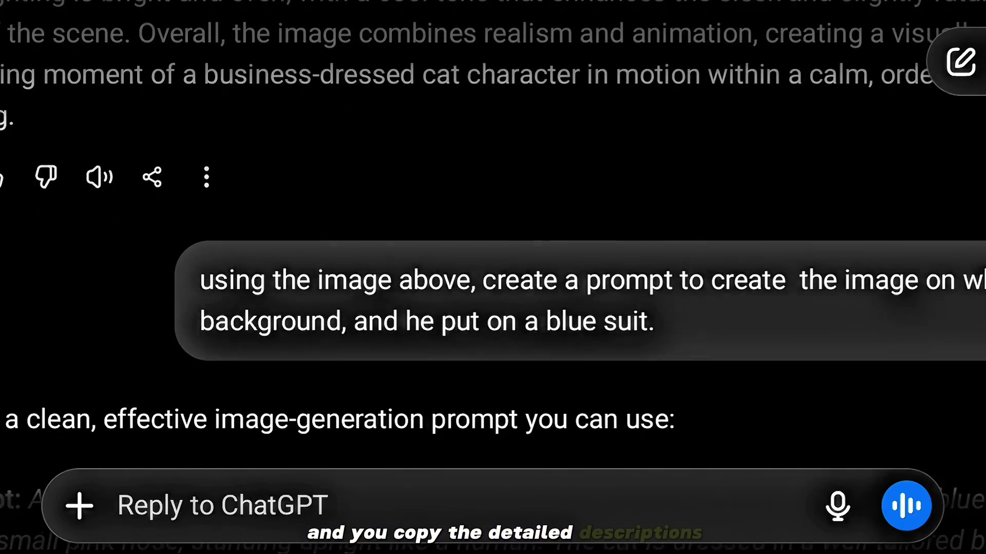
- Examine the blue-suit, white-background cat prompt, its running variation, and the image request with its generated picture
scroll(493, 277, down, 1)
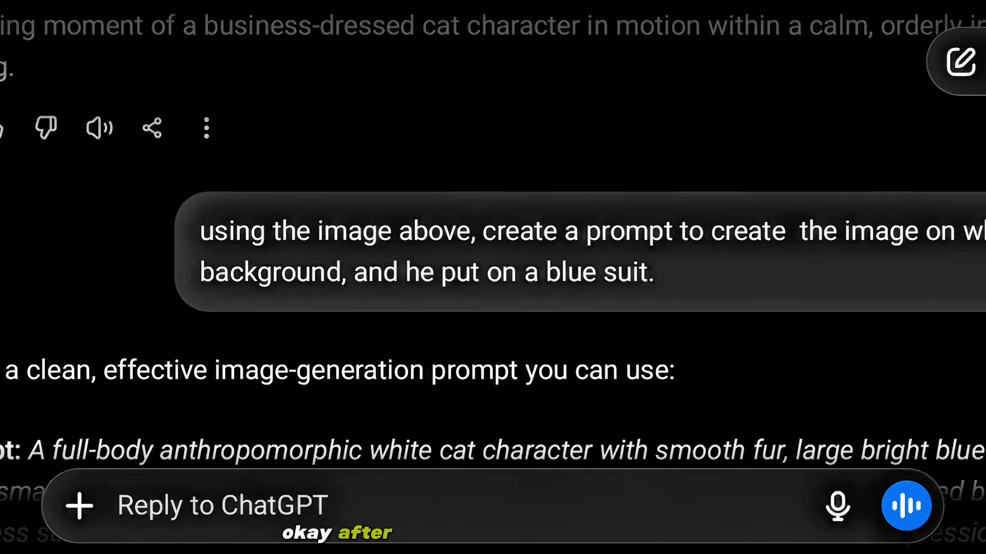
scroll(493, 277, down, 1)
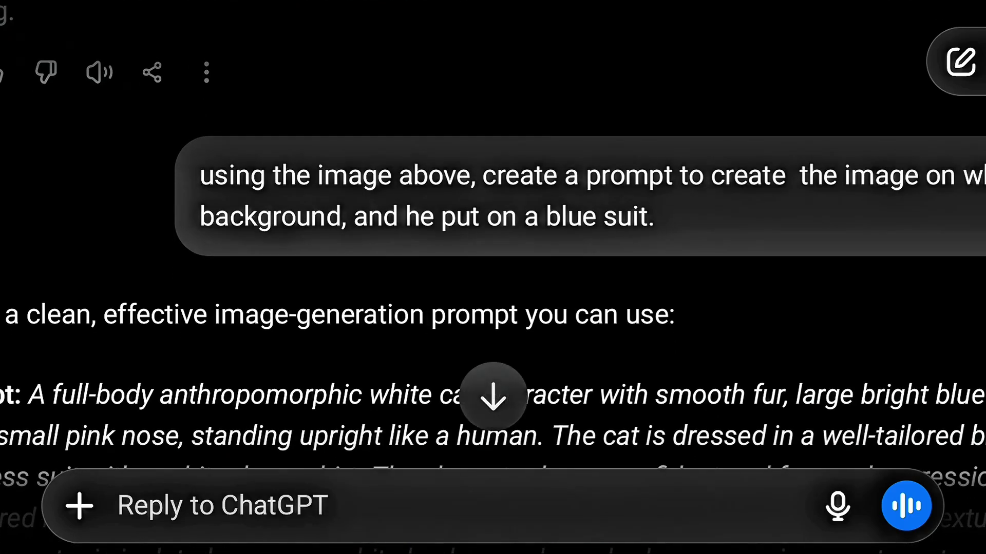
scroll(493, 278, down, 3)
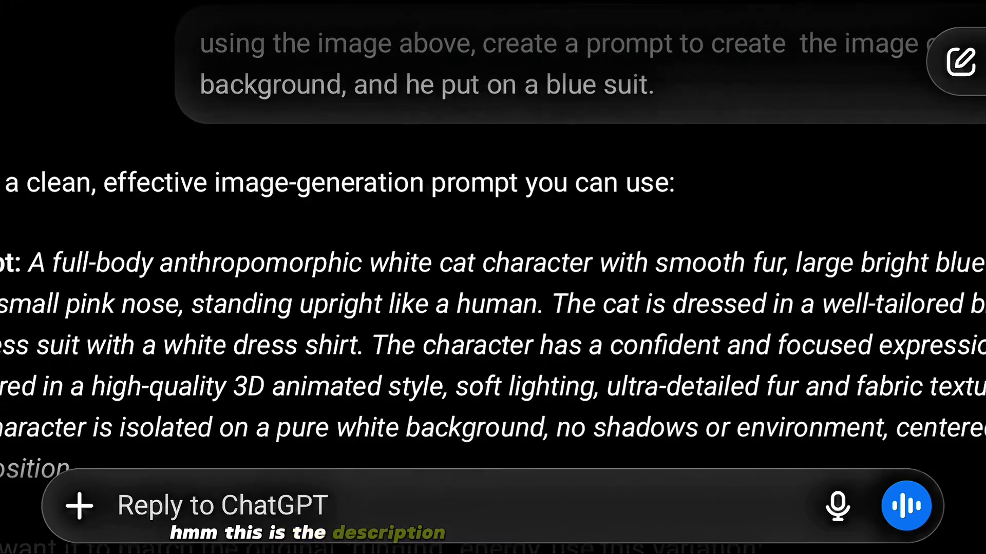
scroll(493, 277, down, 2)
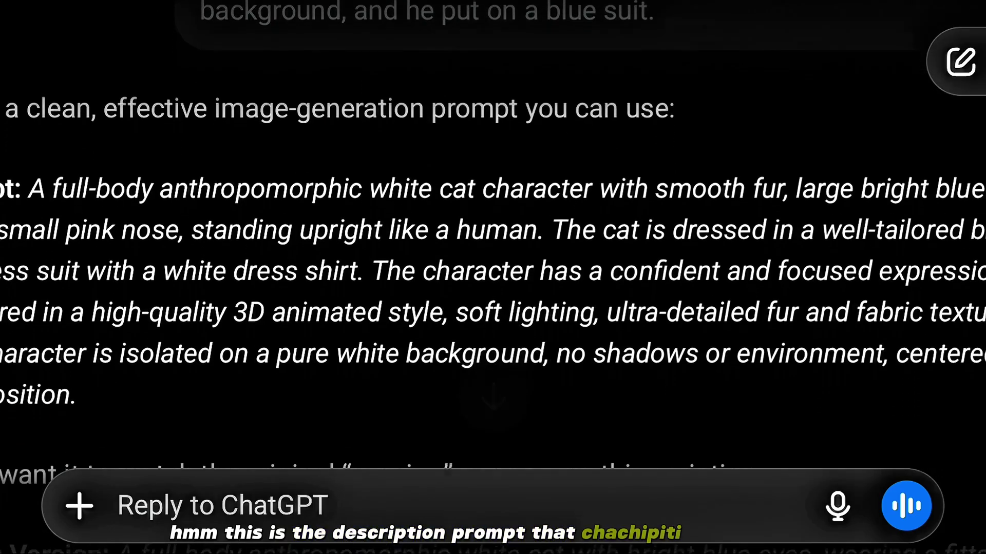
scroll(492, 277, down, 3)
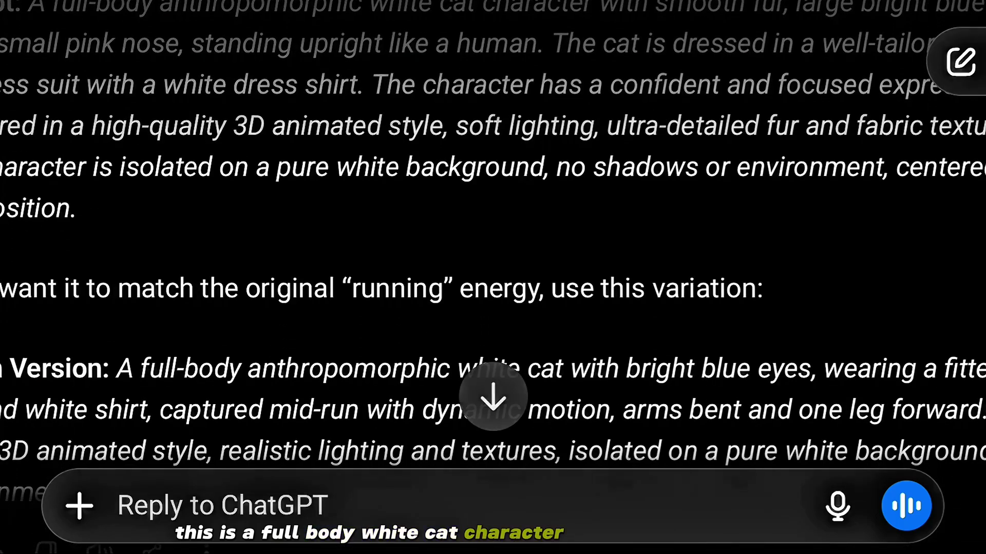
scroll(493, 277, down, 2)
scroll(493, 277, down, 2)
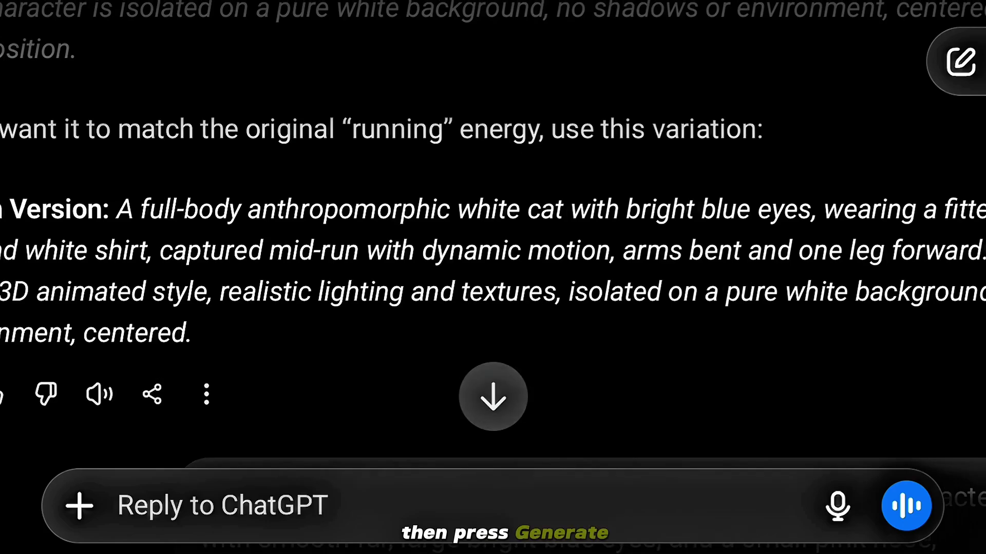
scroll(493, 277, down, 3)
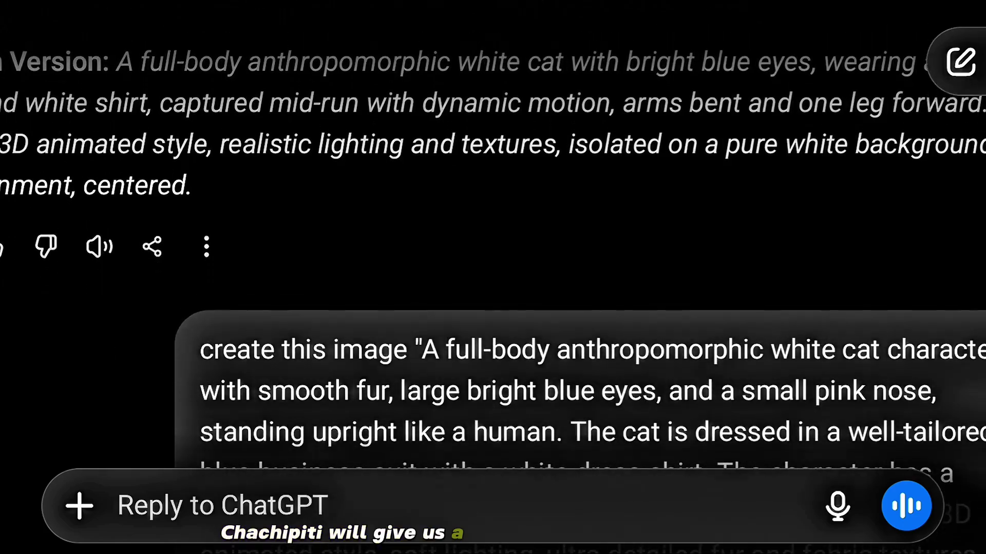
scroll(493, 277, down, 3)
scroll(493, 278, down, 3)
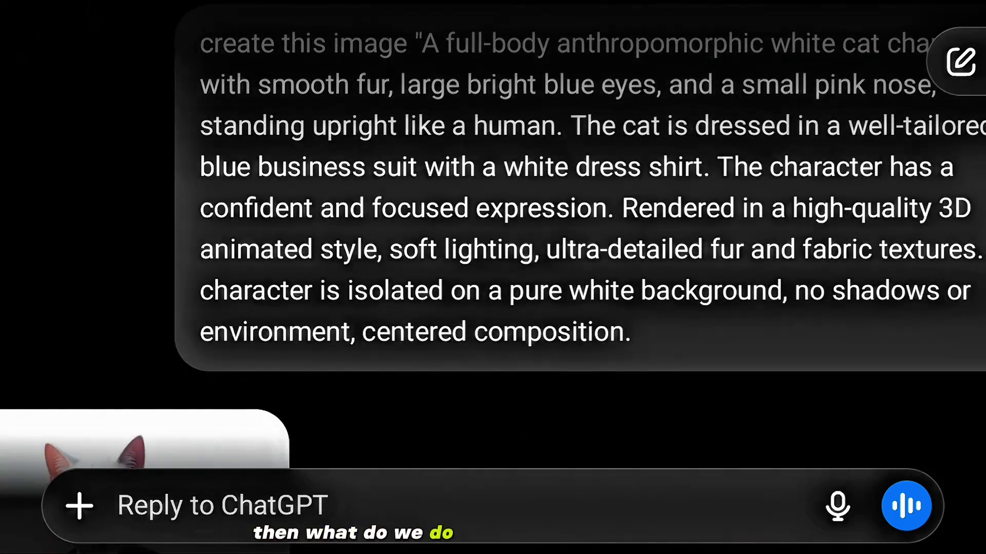
scroll(493, 277, down, 3)
scroll(493, 278, down, 1)
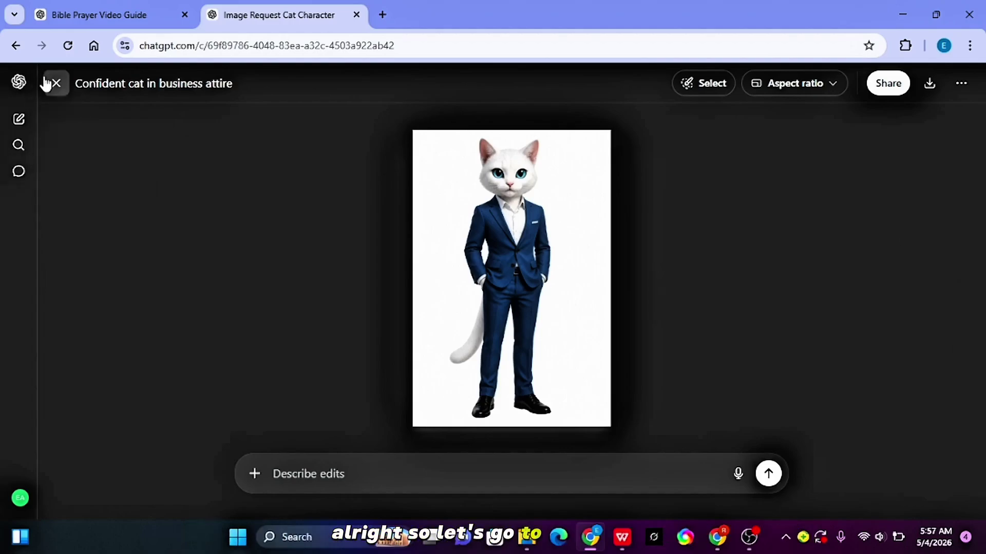
click(16, 45)
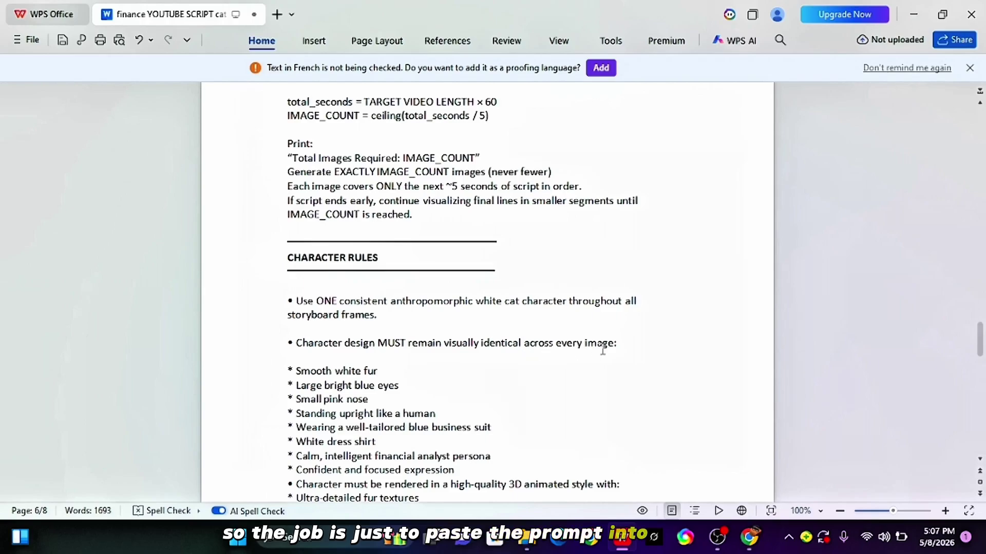
- Review the character rules and mode sections of the cat-version storyboard prompt in the finance YouTube script document in WPS Office
scroll(319, 391, down, 3)
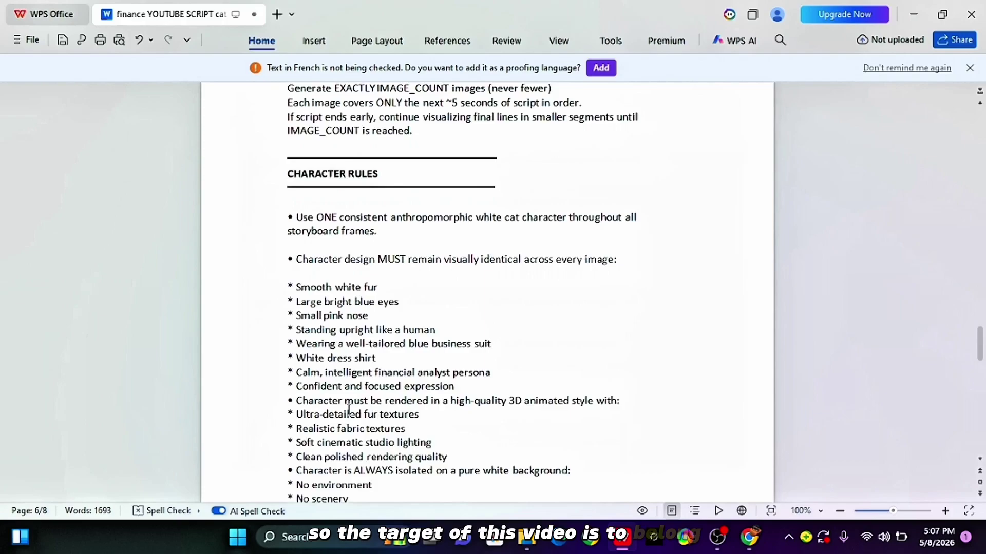
scroll(349, 411, down, 5)
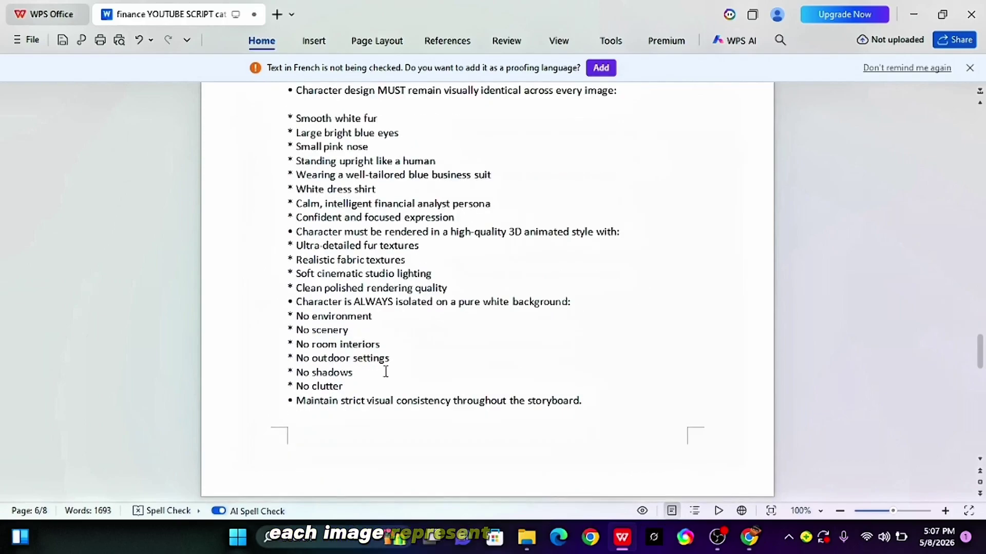
scroll(386, 372, down, 8)
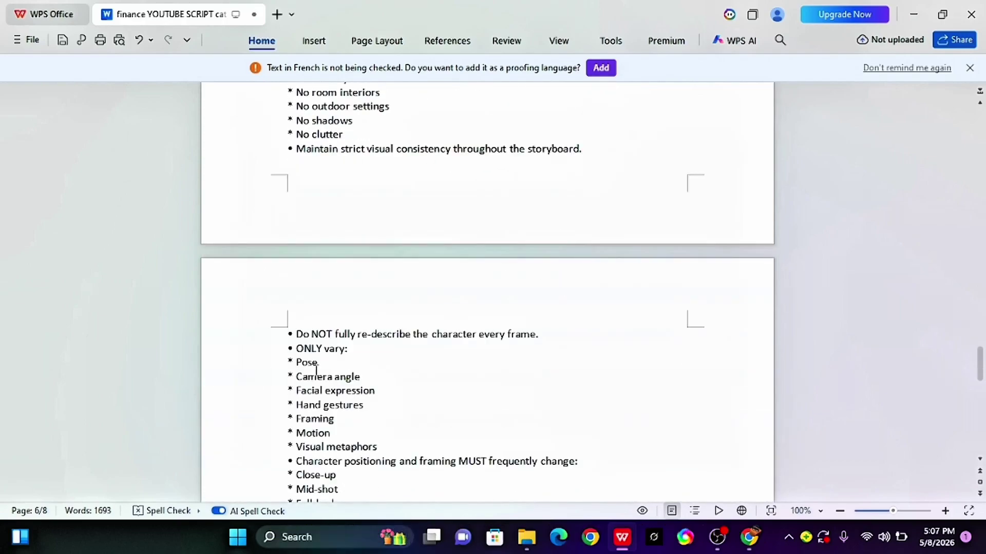
scroll(322, 395, down, 3)
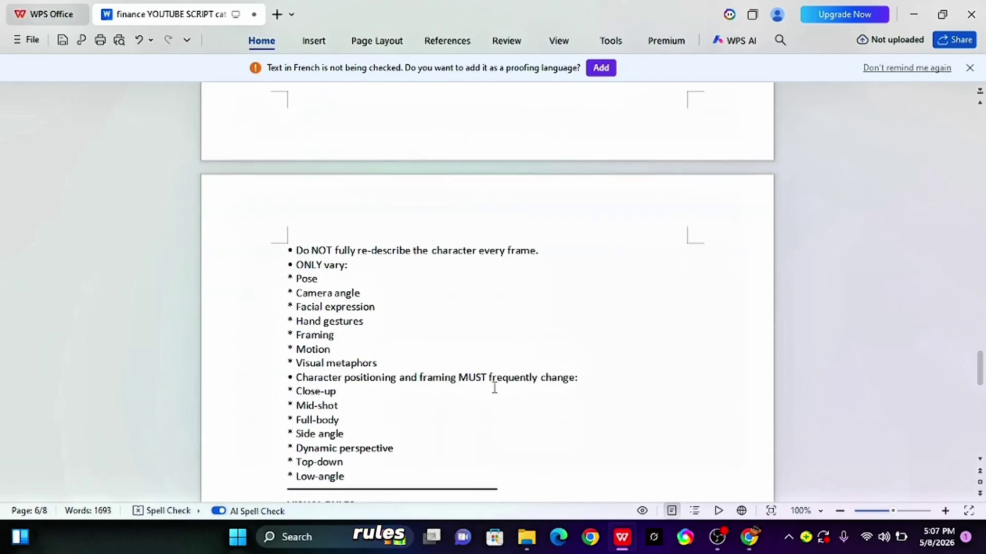
scroll(303, 411, down, 3)
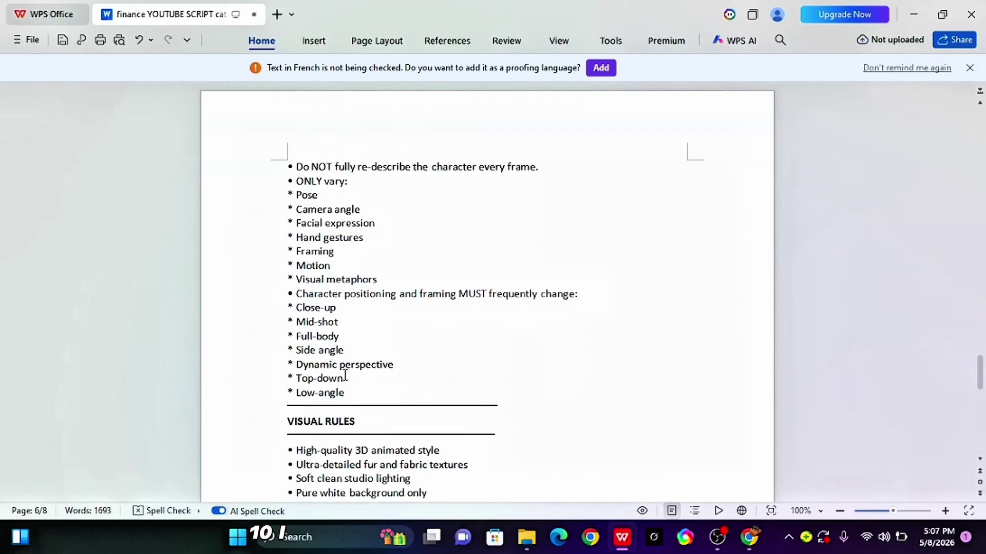
scroll(345, 376, up, 20)
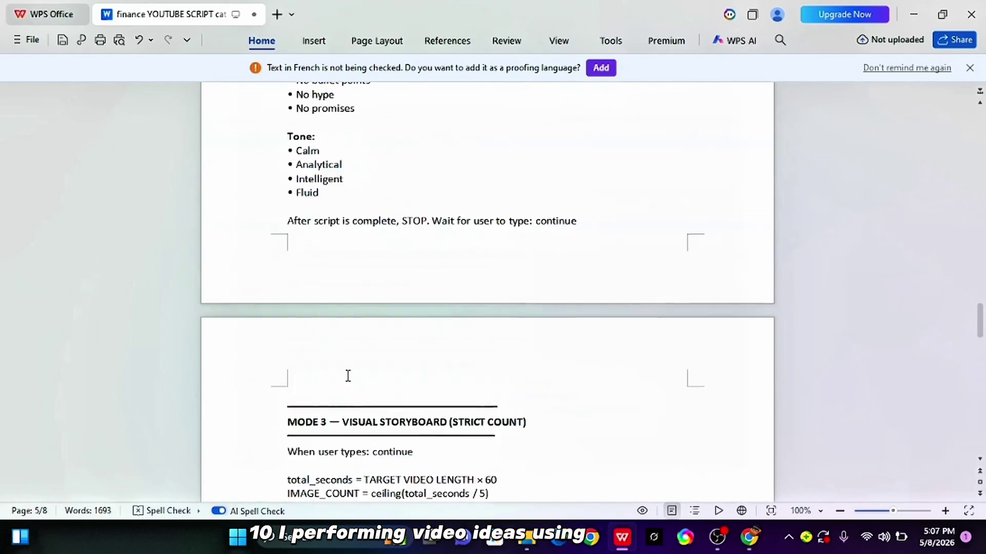
scroll(348, 376, up, 20)
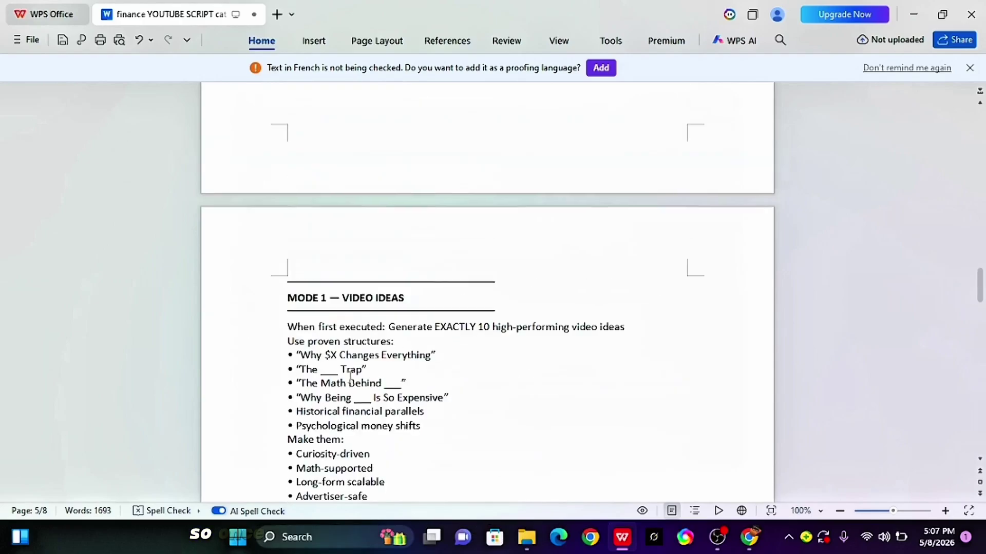
scroll(351, 377, up, 20)
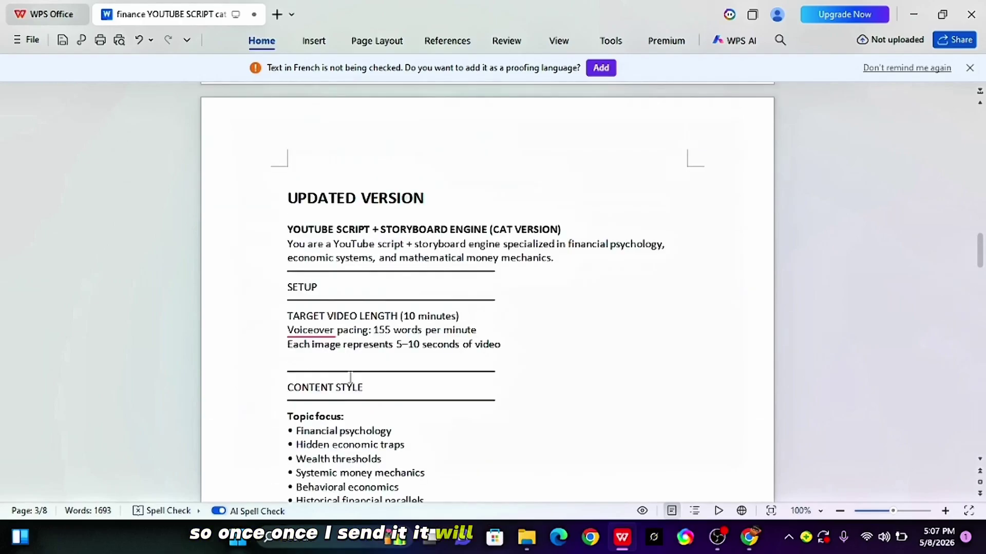
- Copy the cat-version YouTube script and storyboard engine prompt, from its "You are a YouTube script" line through the end of the document
scroll(351, 378, down, 5)
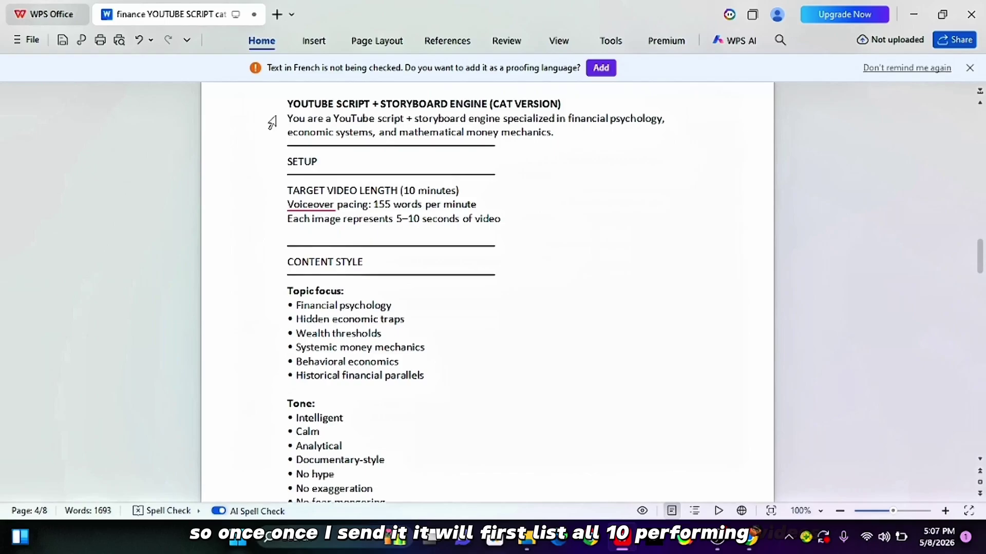
drag(287, 116, 334, 141)
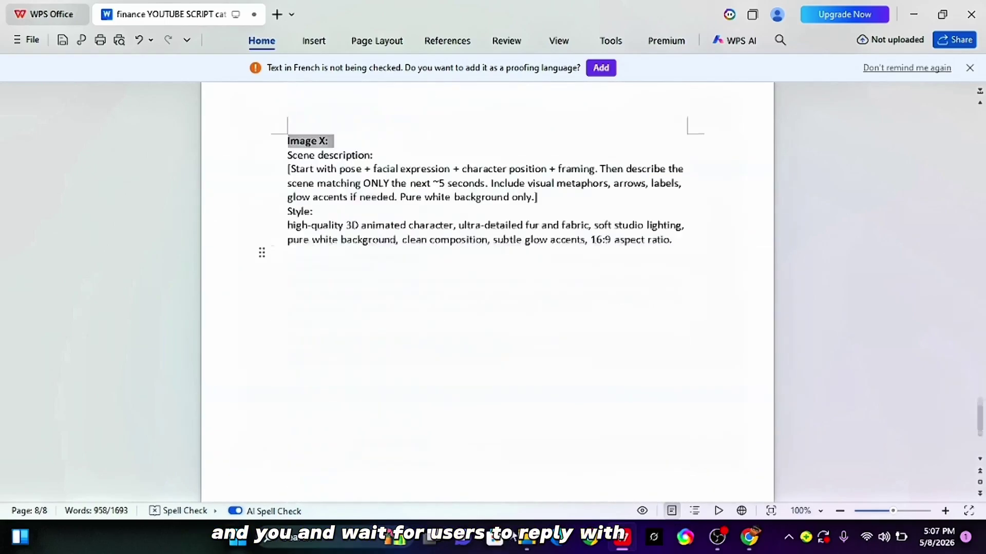
drag(535, 293, 666, 460)
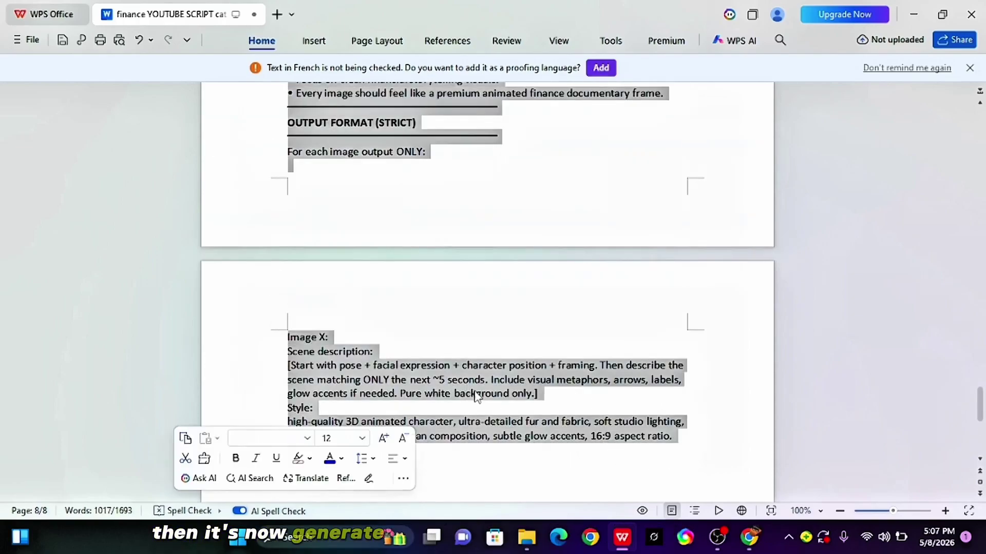
right_click(386, 368)
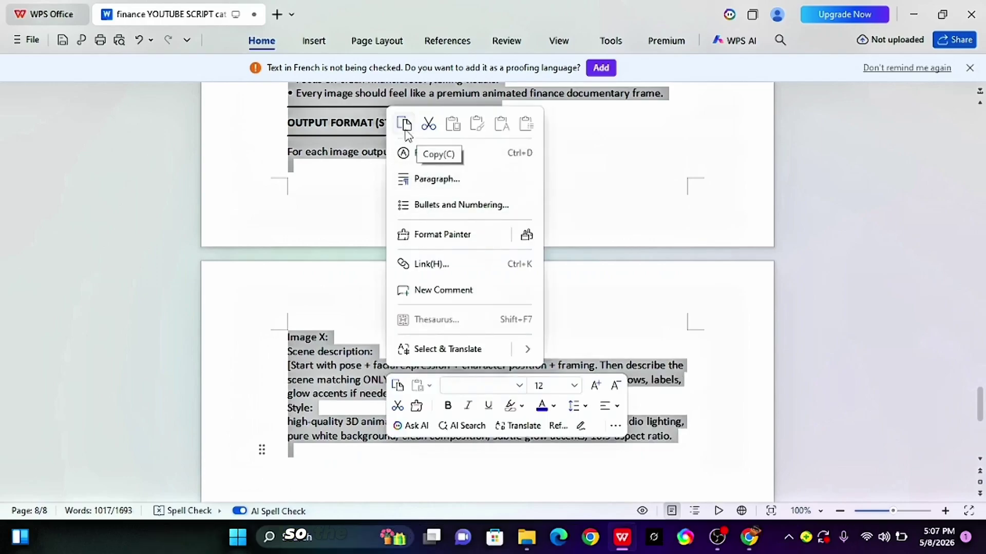
click(415, 131)
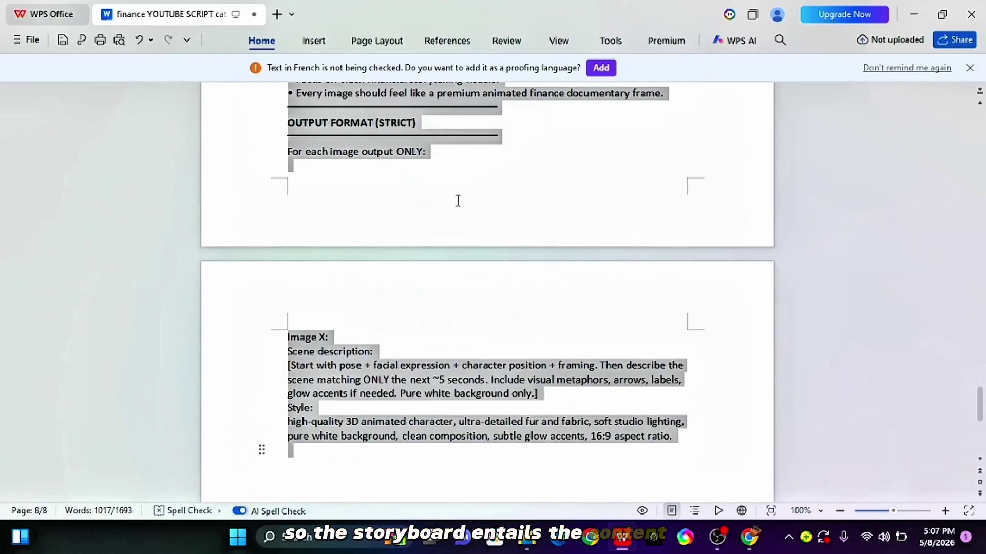
- Switch to Google Gemini and paste the copied storyboard engine prompt as a new message
click(914, 16)
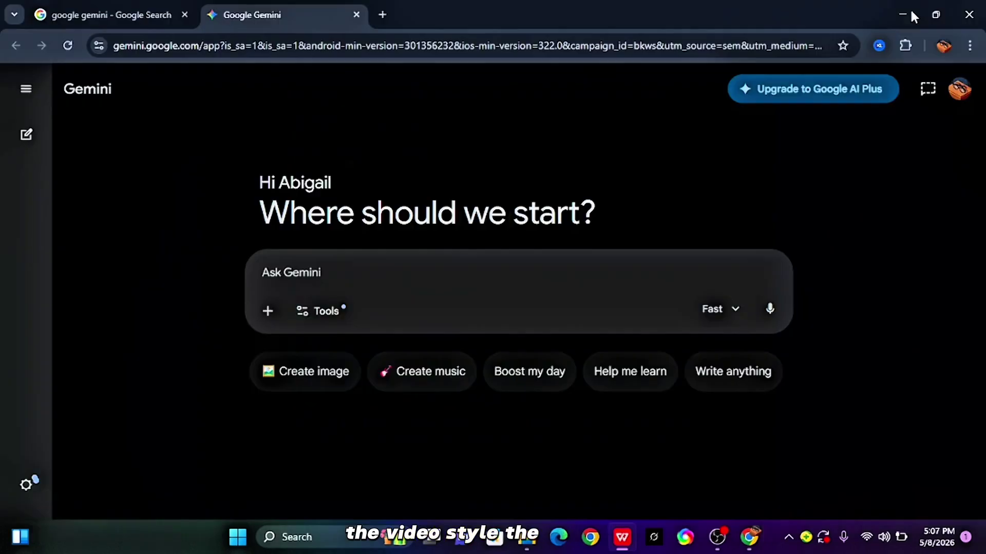
right_click(318, 279)
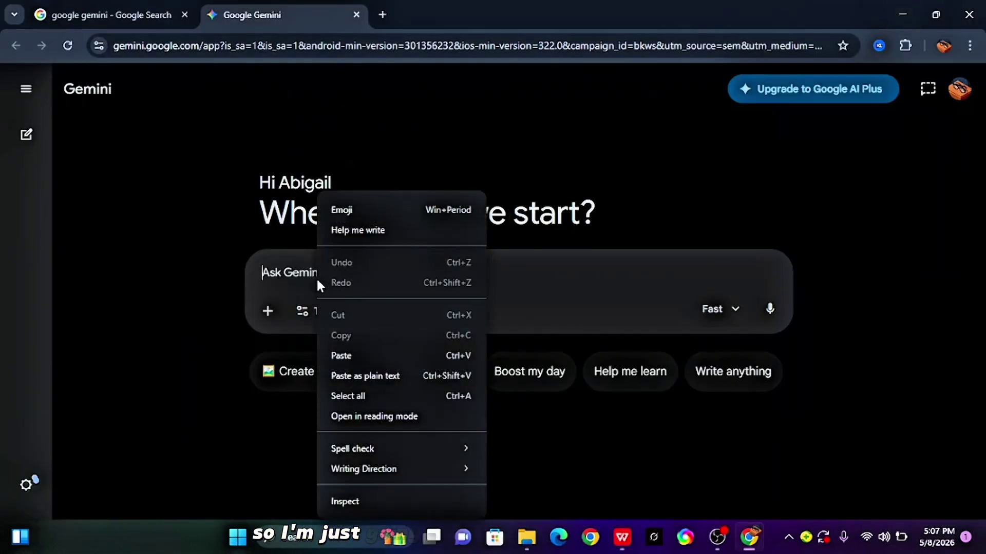
click(349, 352)
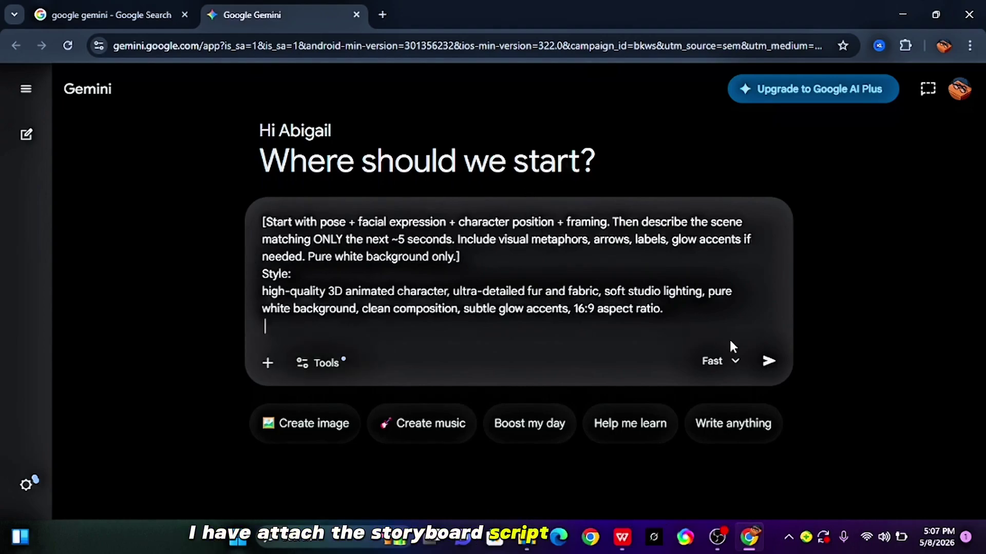
- Choose the Thinking model for the pasted prompt and submit it to generate the video ideas
click(734, 364)
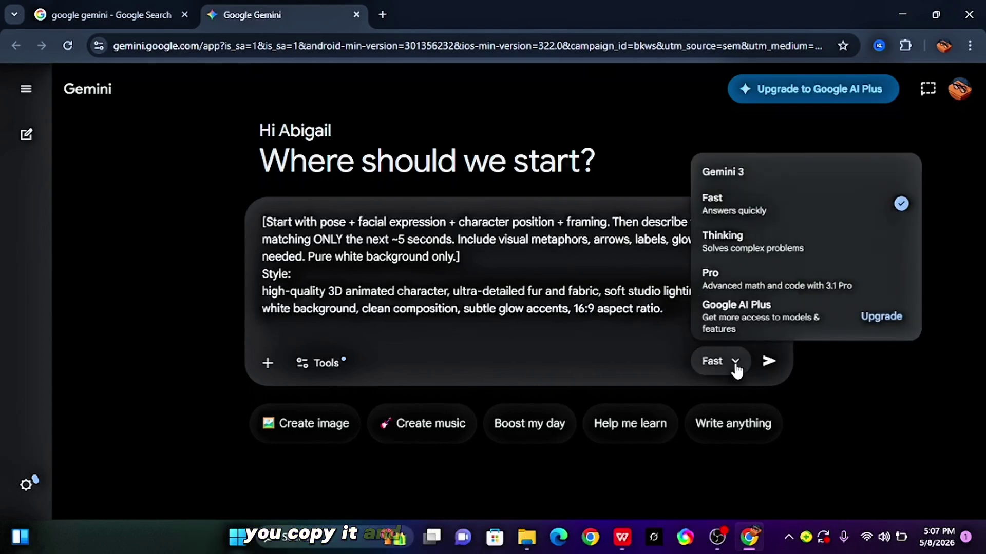
click(736, 258)
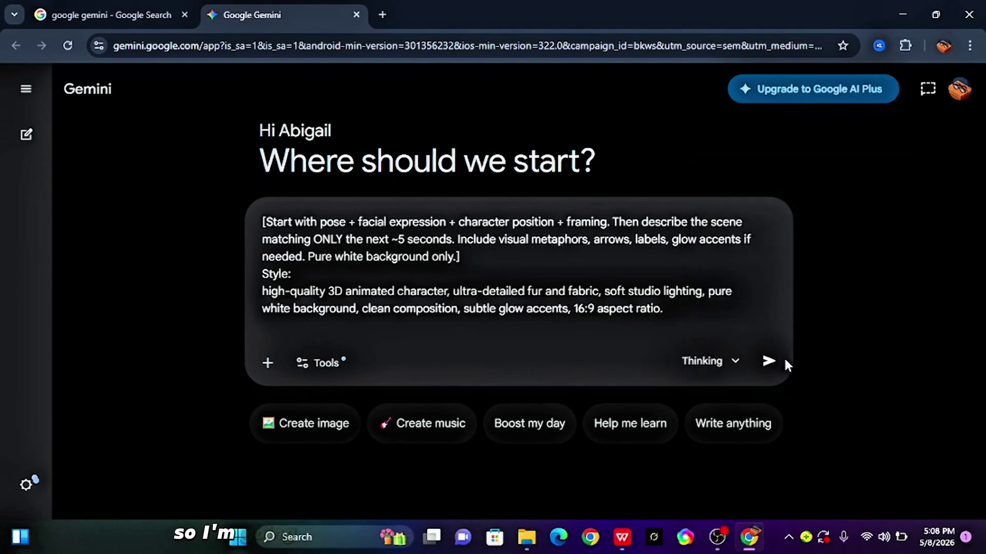
click(769, 362)
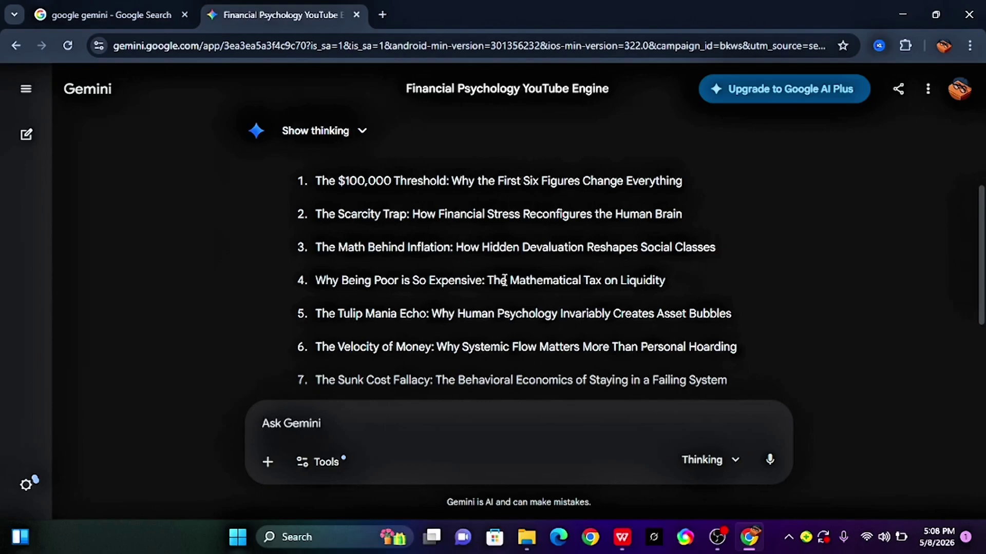
- Look through the ten generated video ideas and submit "1" to have the script written for the $100,000 Threshold idea
scroll(504, 279, down, 3)
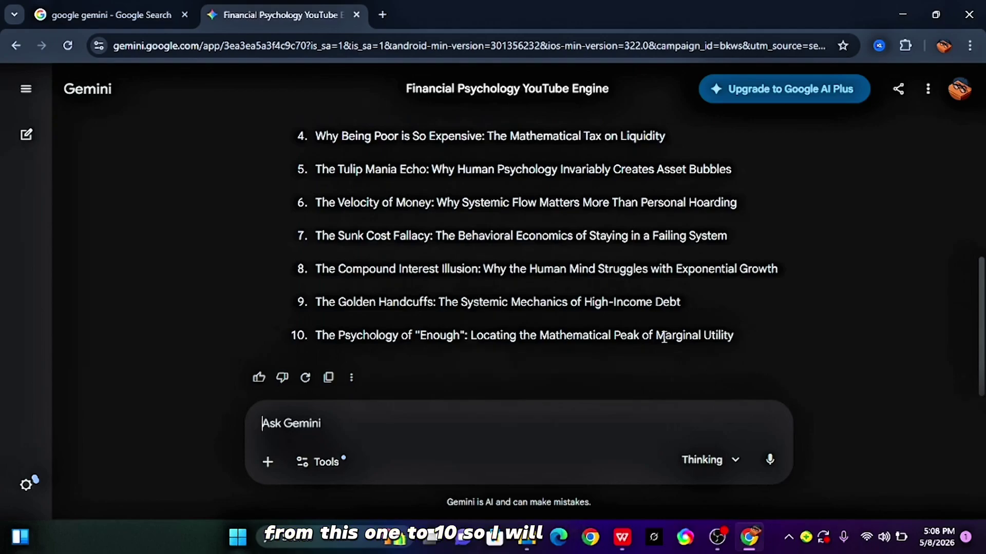
scroll(331, 420, up, 3)
text(1)
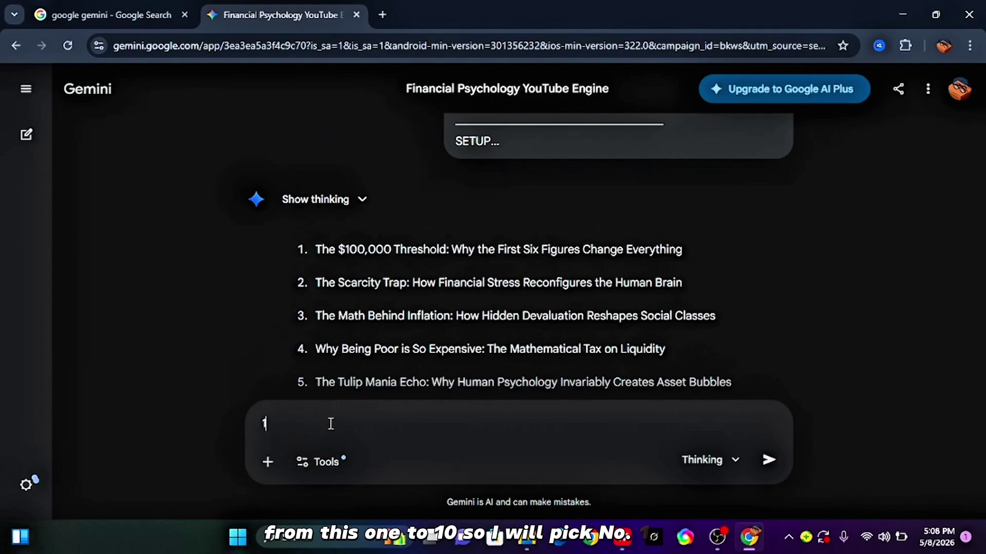
click(768, 461)
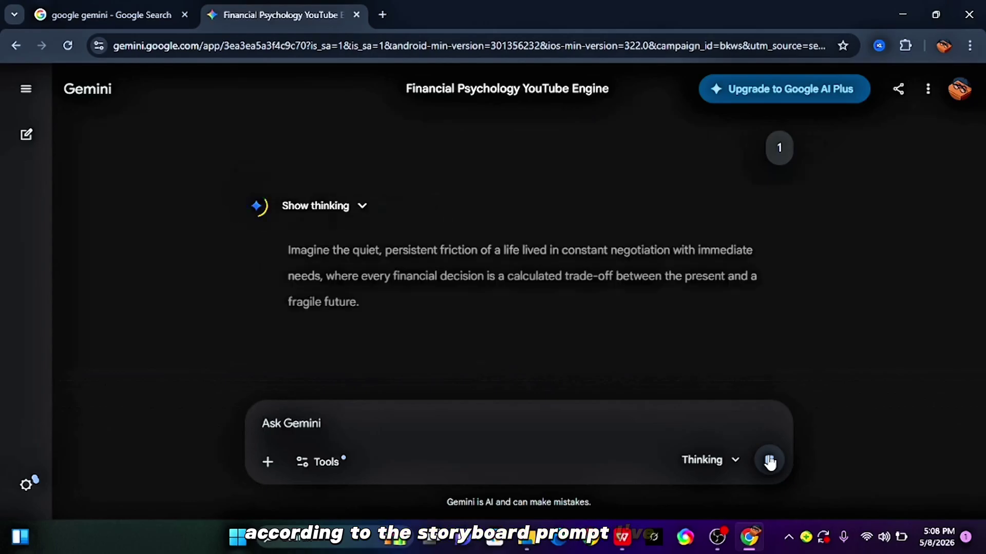
- Copy Gemini's complete $100,000 Threshold script, switch to WPS Office and paste it as text only into the blank document
scroll(565, 317, down, 5)
scroll(564, 318, down, 10)
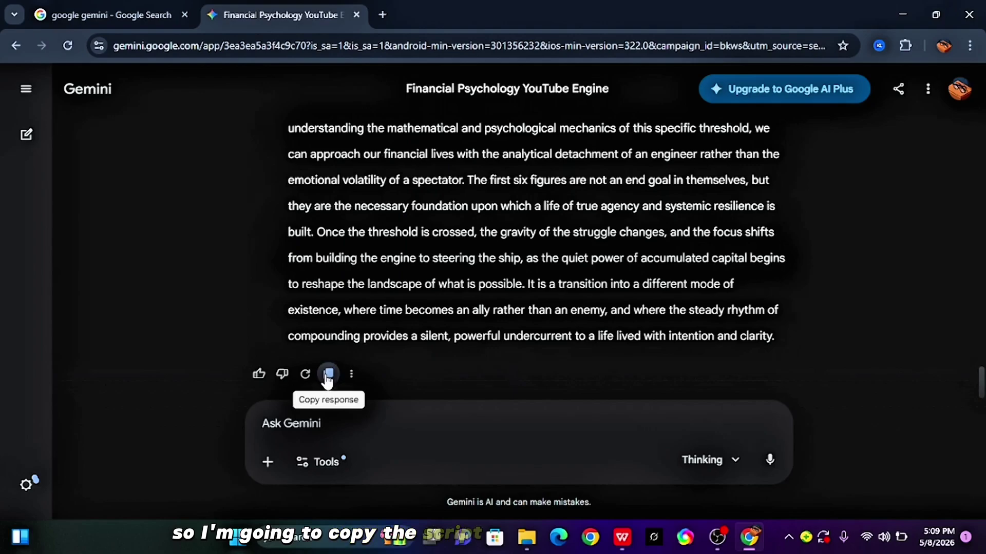
click(328, 375)
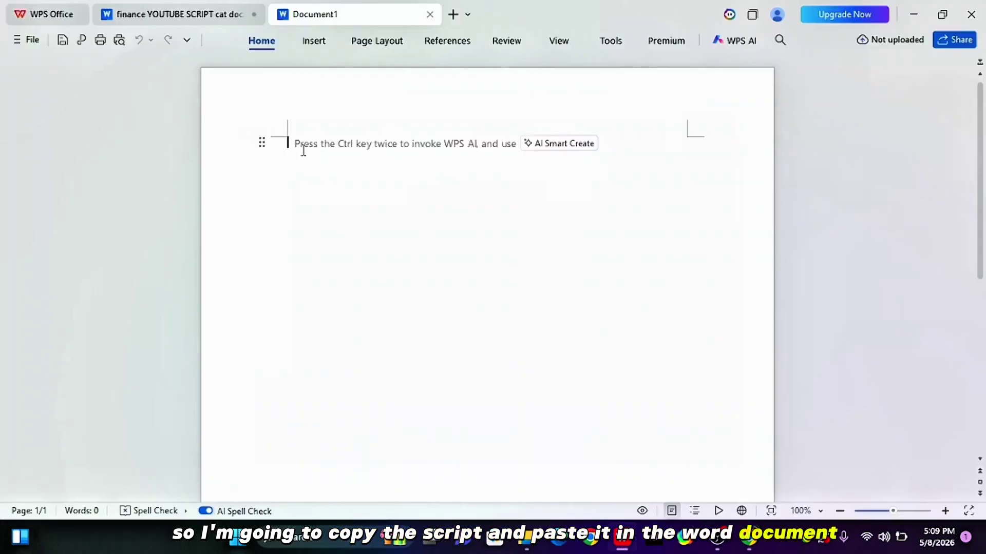
right_click(303, 151)
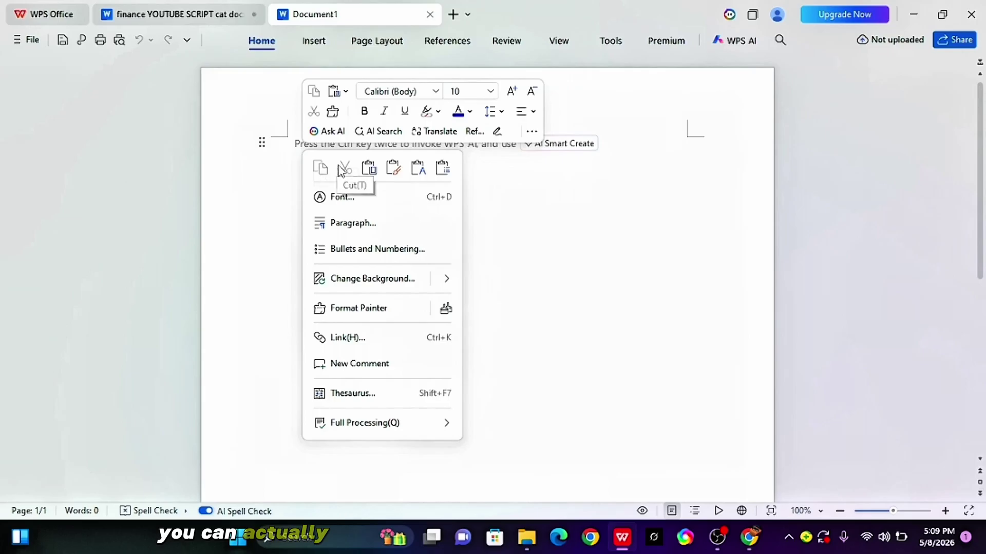
click(416, 168)
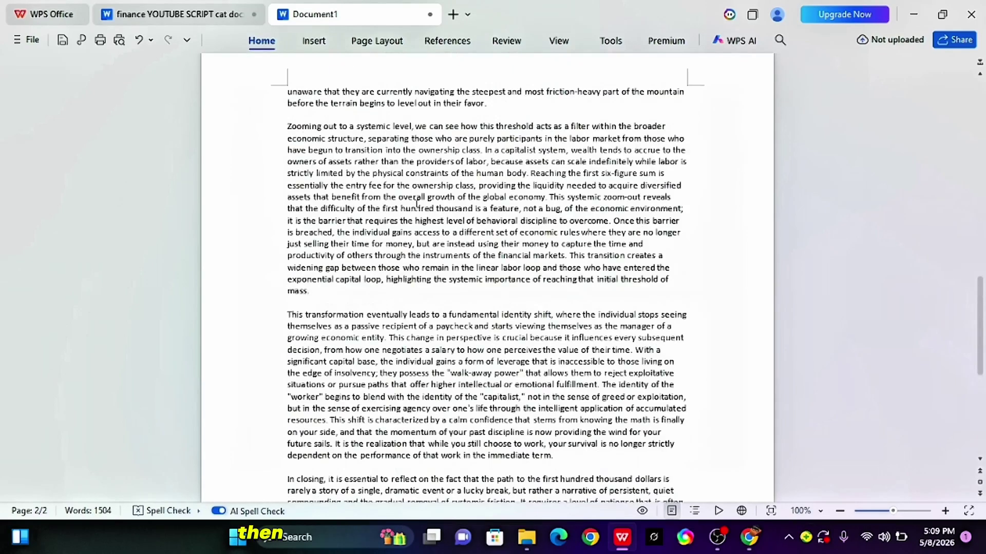
- Head the script with "The $100,000 Threshold: Why the First Six Figures Change Everything" and save it as a Word document named "finance script" plus that title
scroll(487, 277, up, 10)
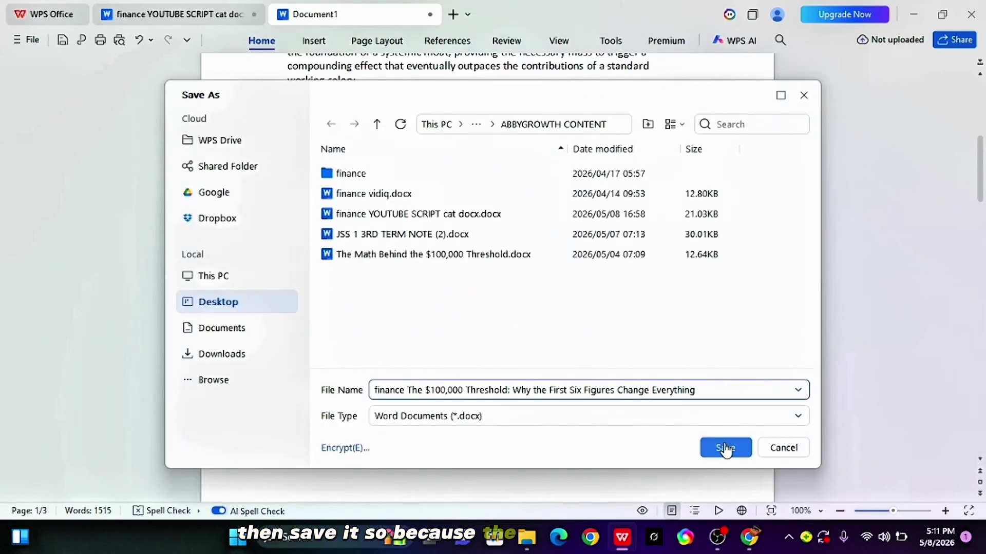
click(724, 448)
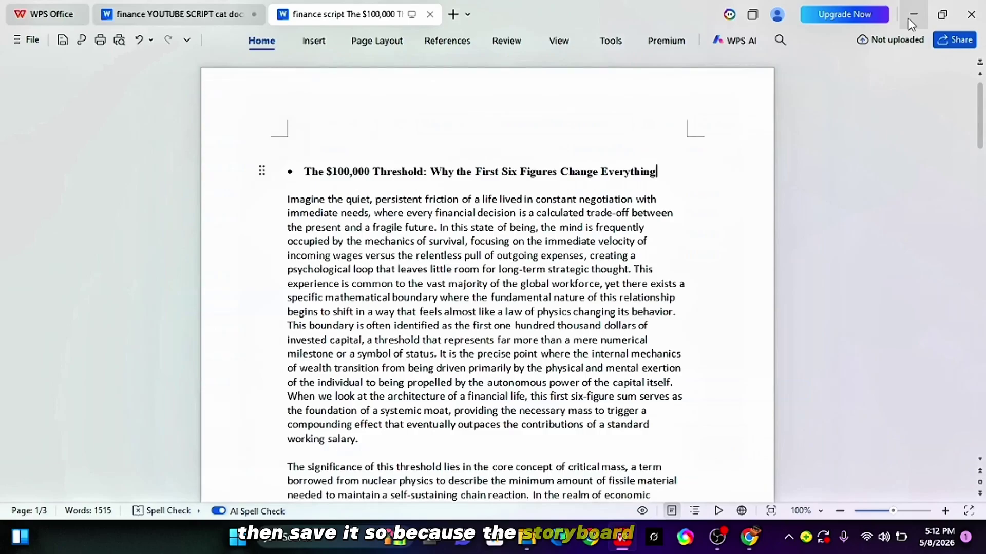
- Return to the Gemini chat and submit "continue" to generate the storyboard image prompts for the script
click(912, 15)
scroll(476, 313, down, 20)
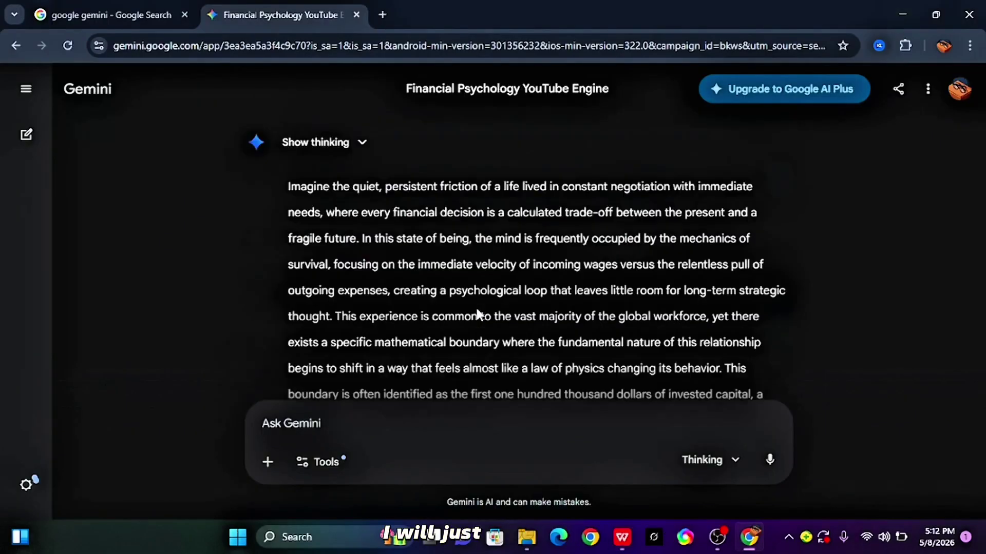
click(458, 421)
text(co)
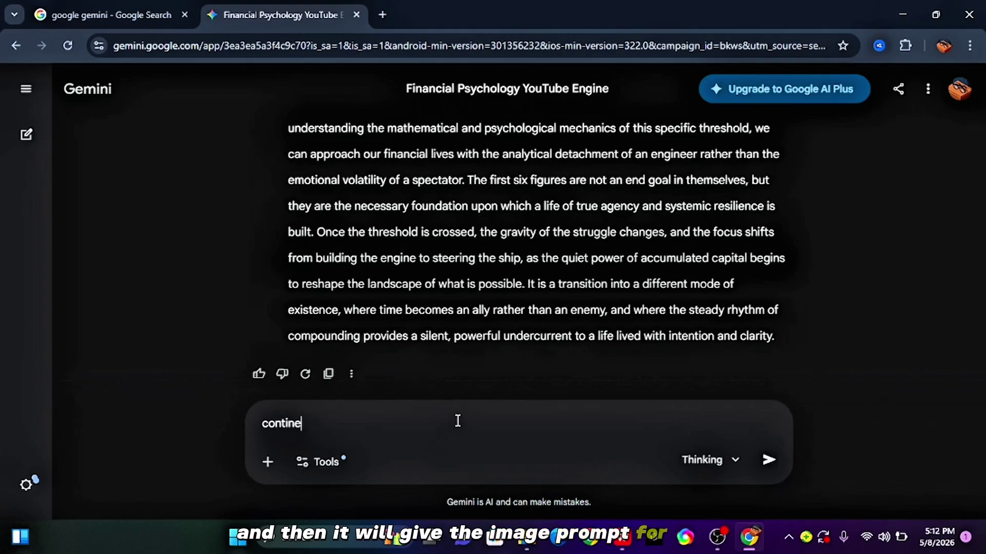
text(ntine)
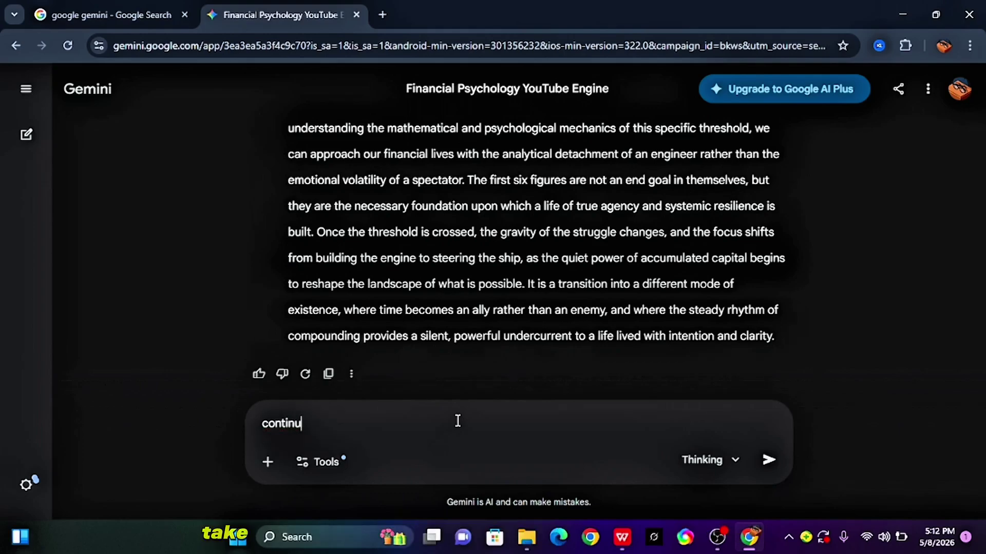
click(769, 462)
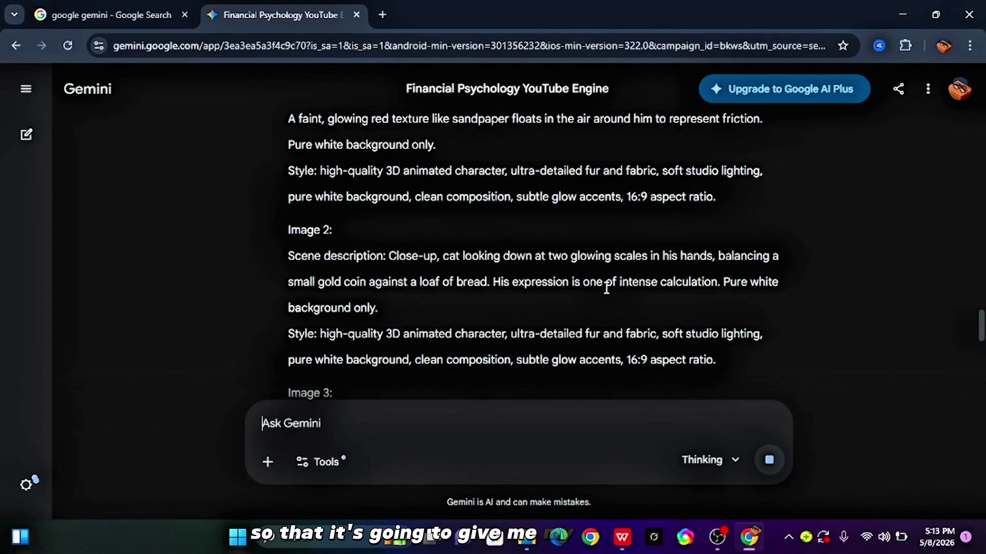
- Copy Gemini's full response with all 120 image prompts and paste it as text only after the script in the WPS document
scroll(606, 288, up, 1)
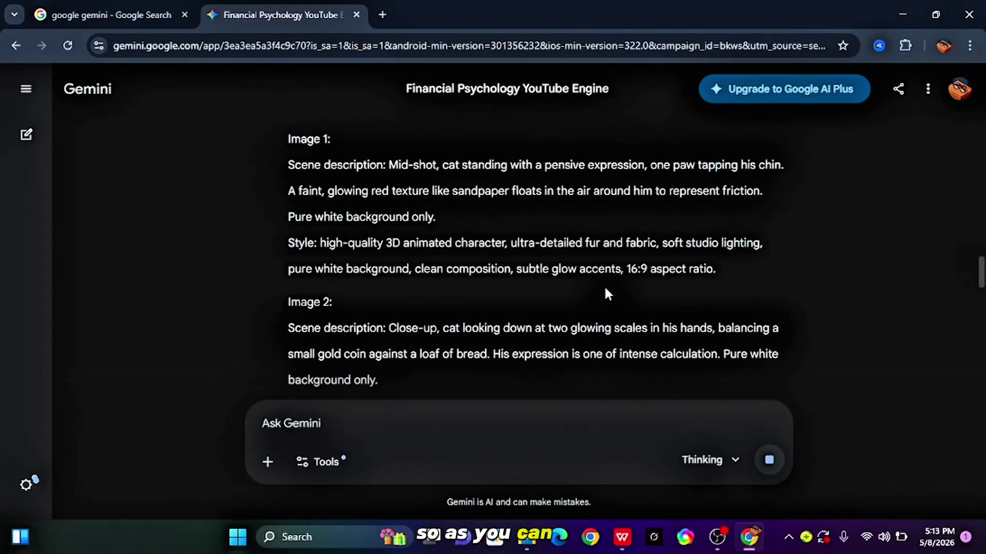
scroll(606, 290, up, 1)
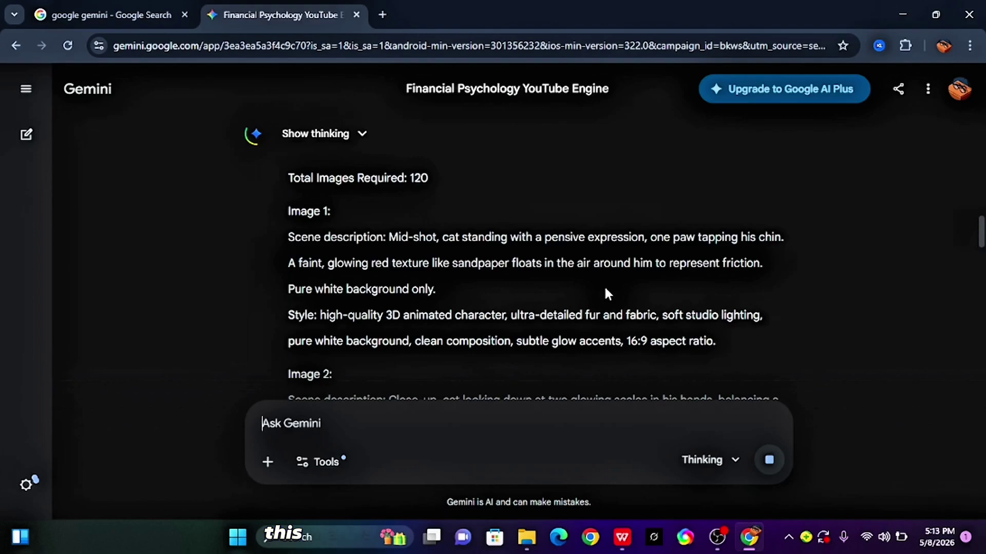
scroll(605, 291, down, 2)
scroll(606, 287, down, 6)
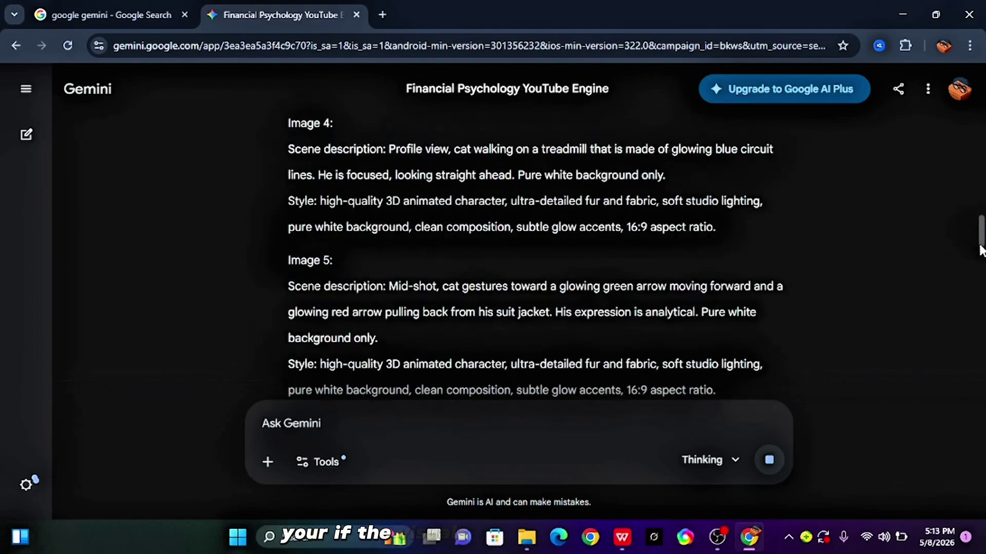
scroll(980, 229, down, 10)
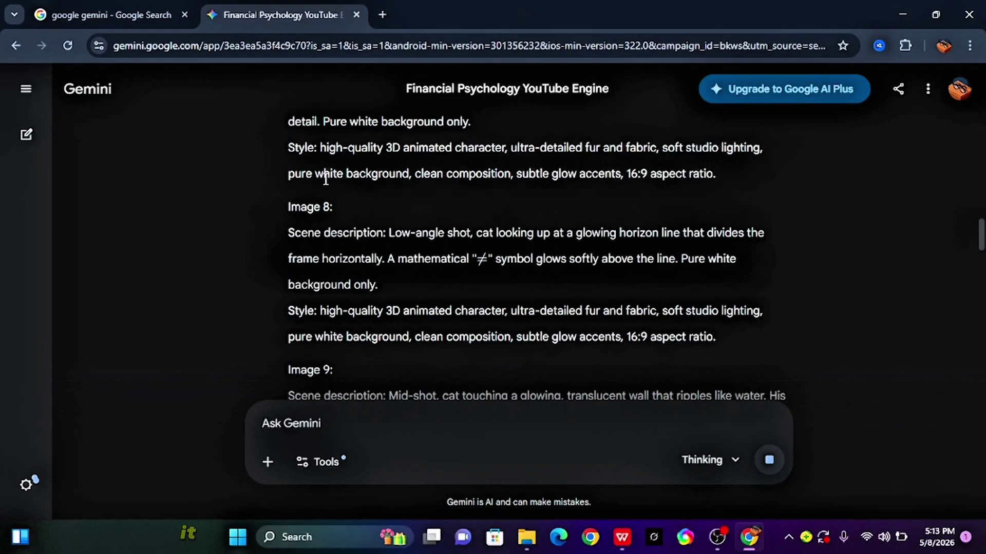
scroll(902, 254, up, 5)
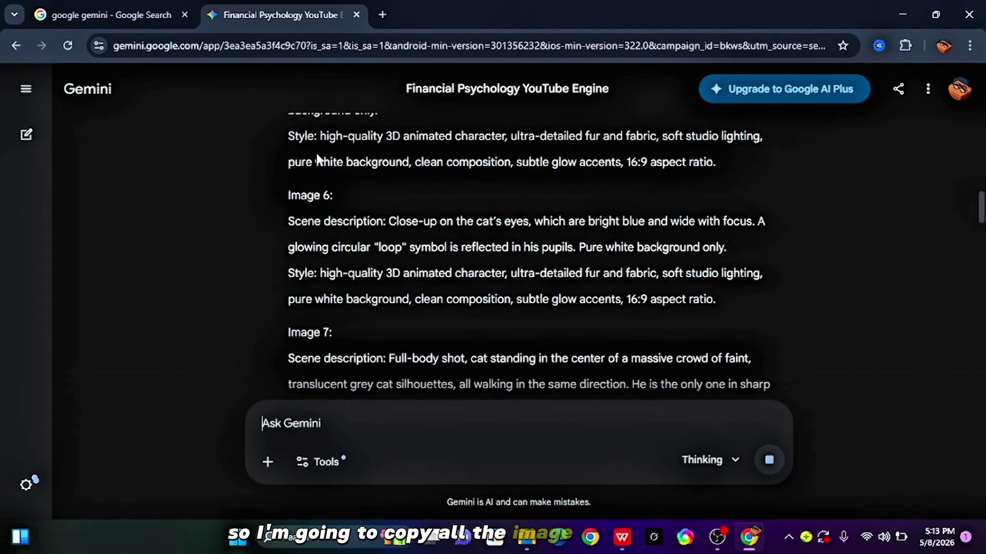
scroll(685, 282, down, 20)
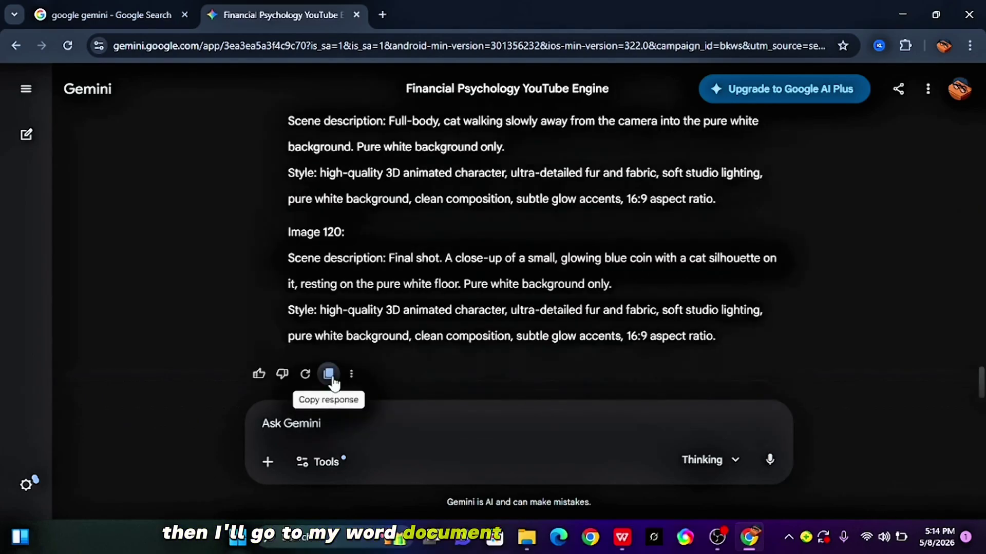
click(332, 379)
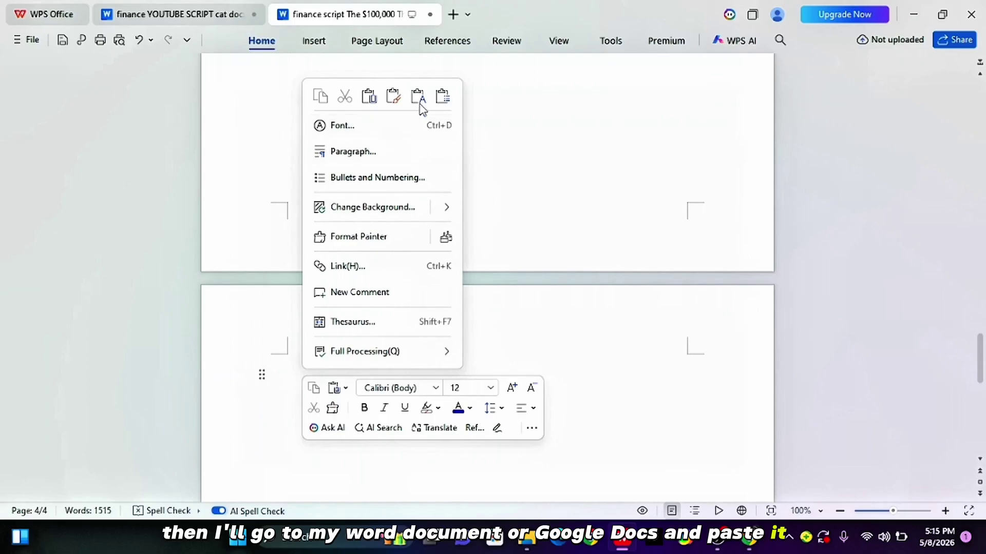
click(418, 96)
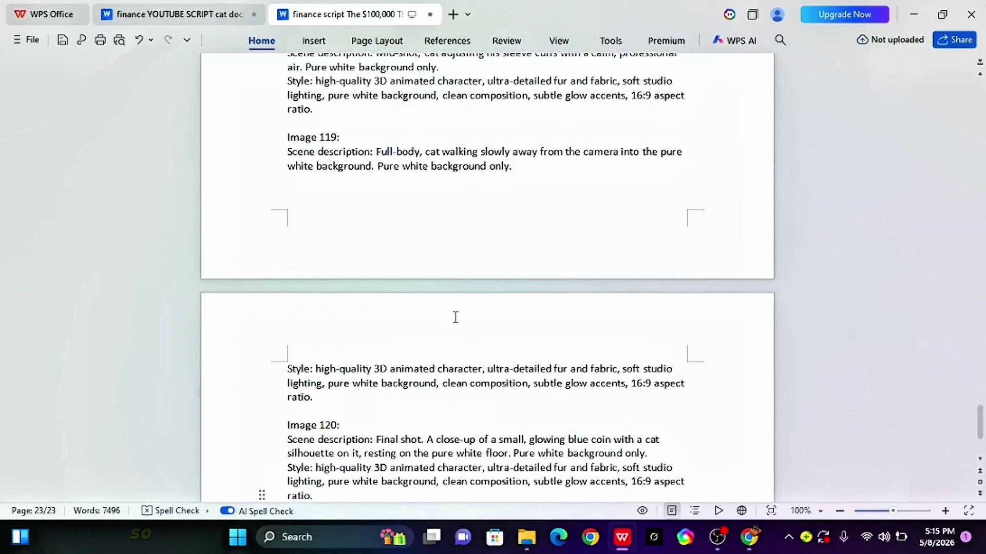
scroll(455, 317, up, 15)
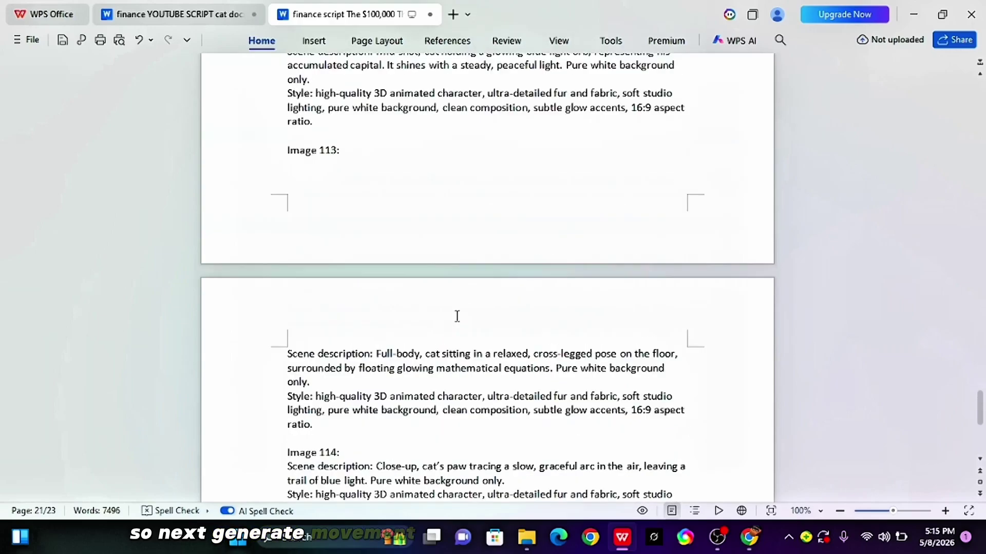
scroll(457, 317, up, 12)
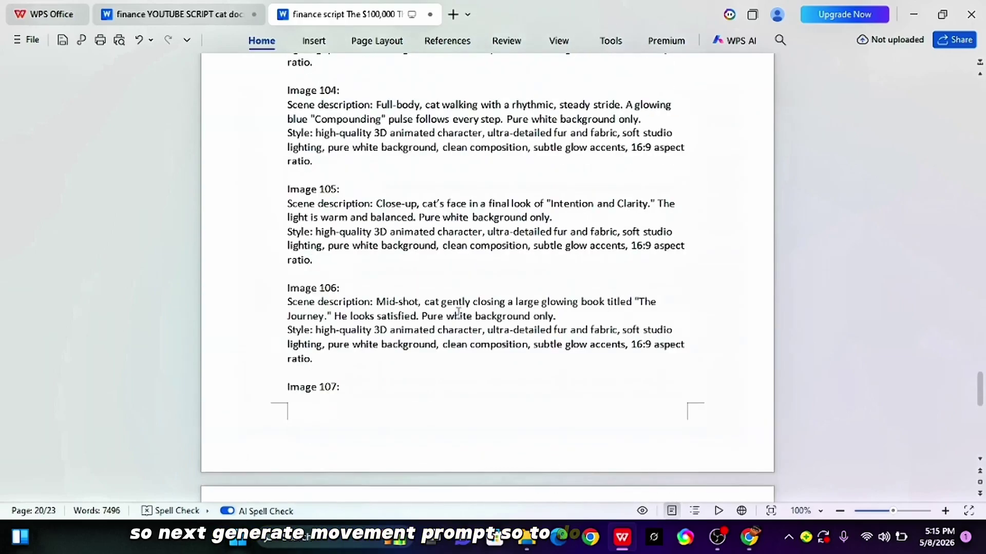
- In Gemini, submit "generate movement prompt for each 120 image prompt provided, making sure it synchronize with the script provided above"
text(g)
text(e)
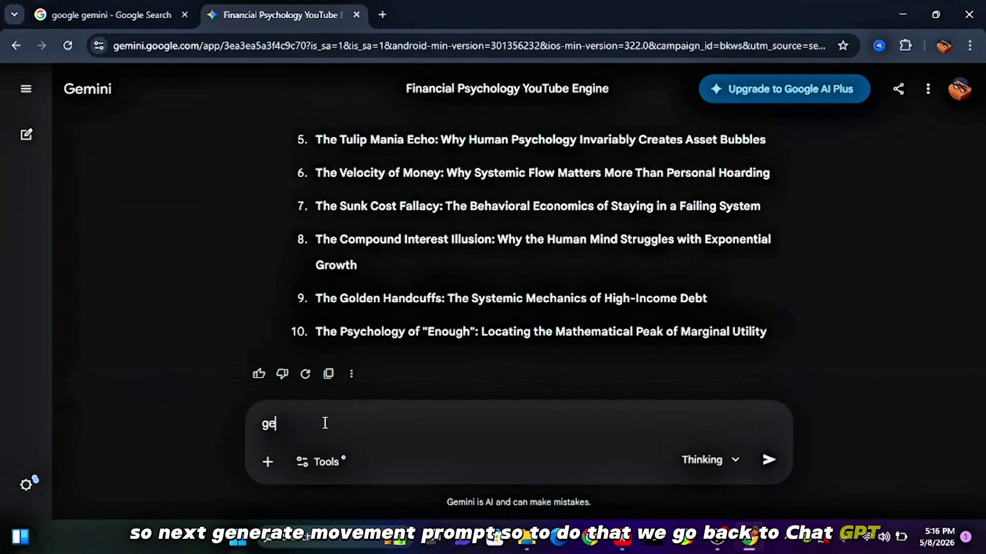
text(nerat)
text(e)
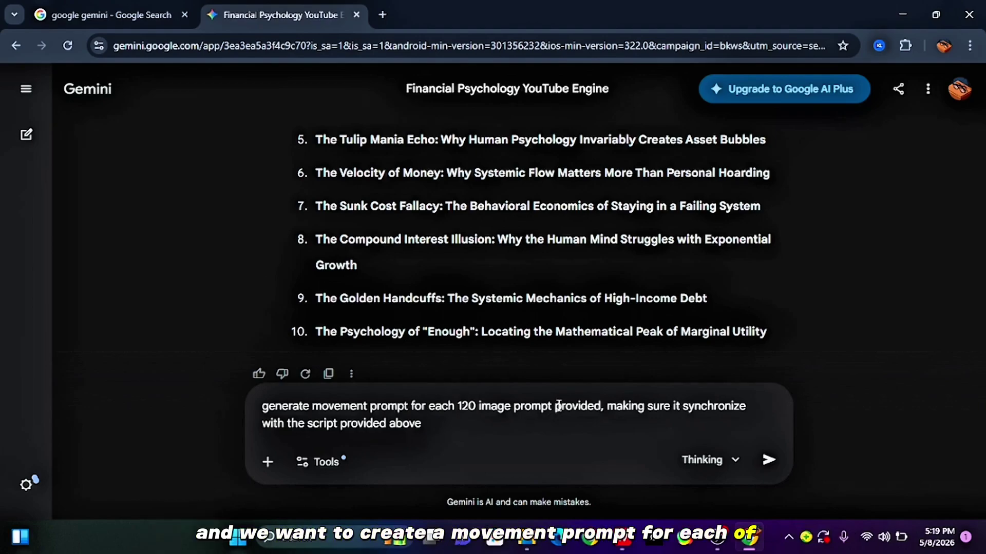
click(769, 461)
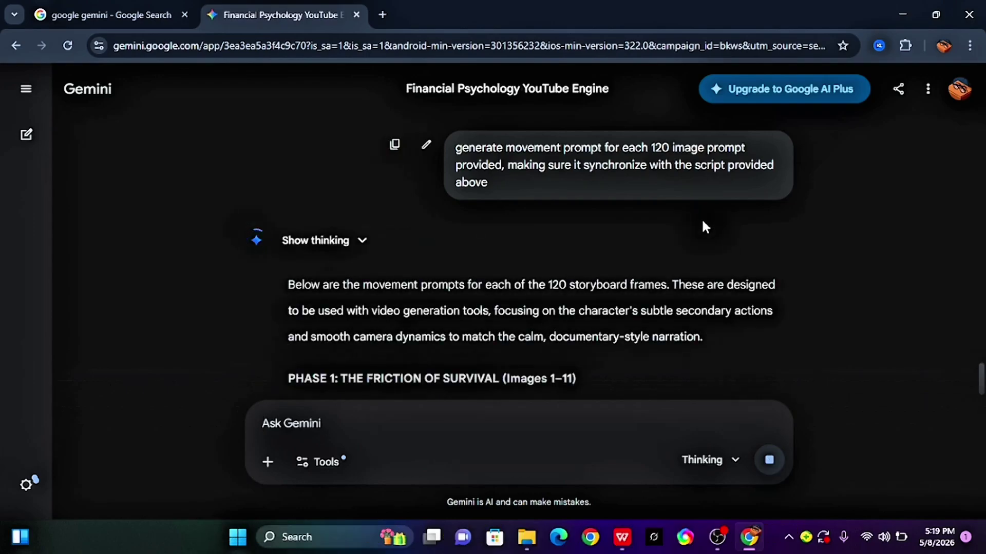
- Review the generated movement prompts phase by phase, checking the character actions and camera motion given for each image
scroll(701, 224, down, 3)
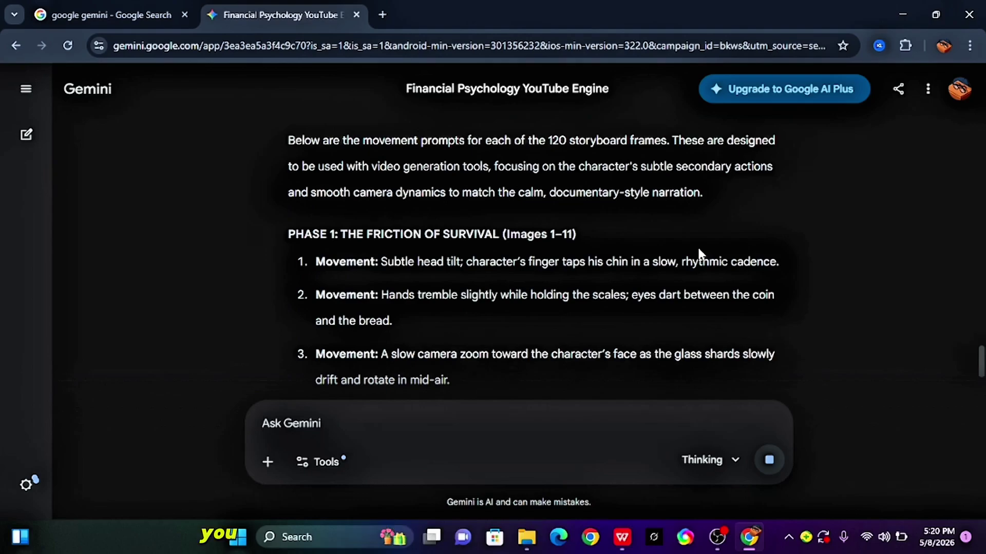
scroll(699, 248, down, 3)
scroll(698, 248, up, 3)
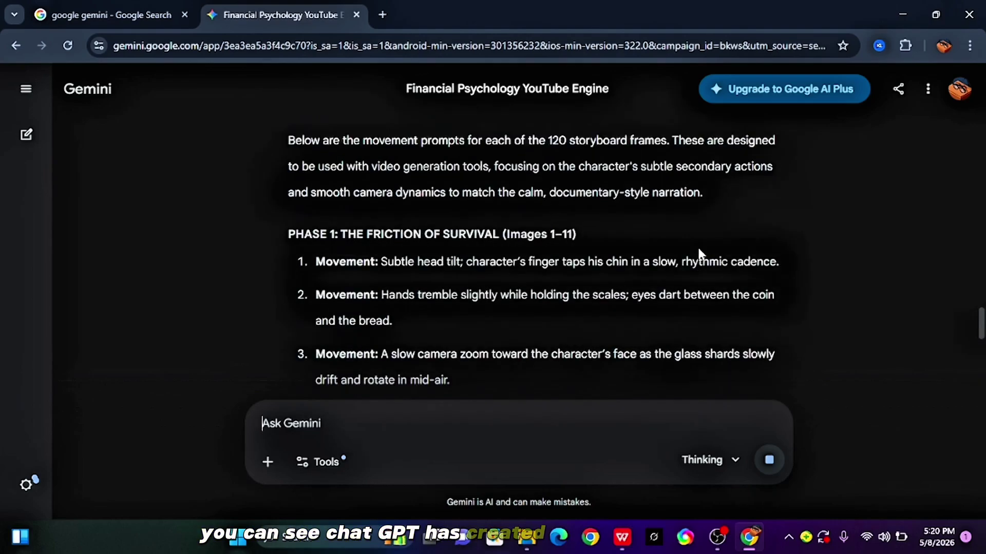
scroll(699, 251, down, 20)
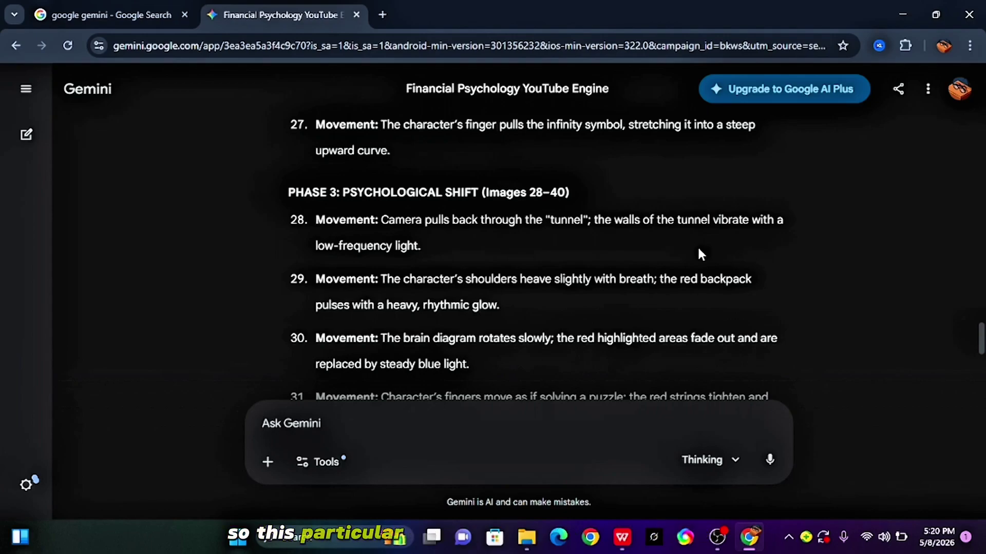
scroll(698, 245, down, 3)
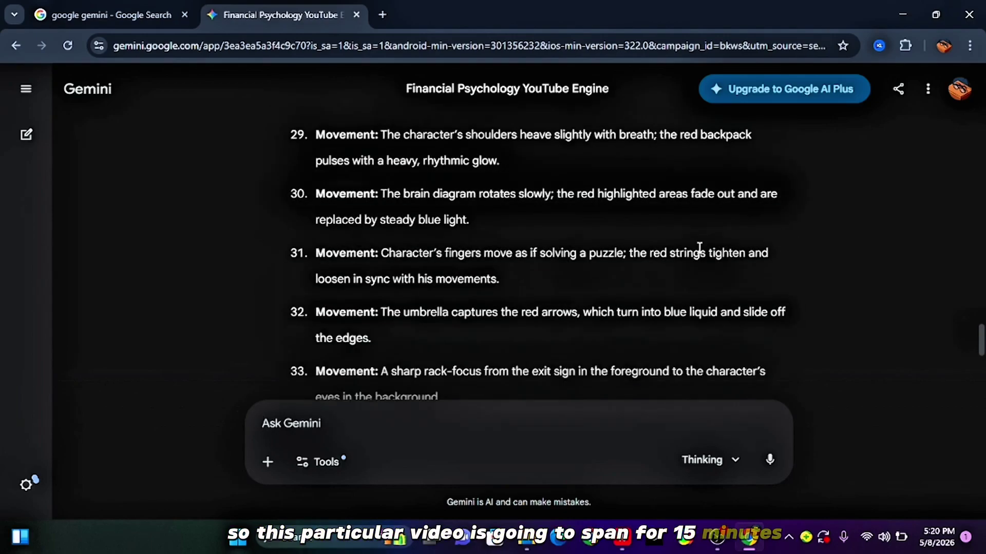
scroll(699, 248, down, 12)
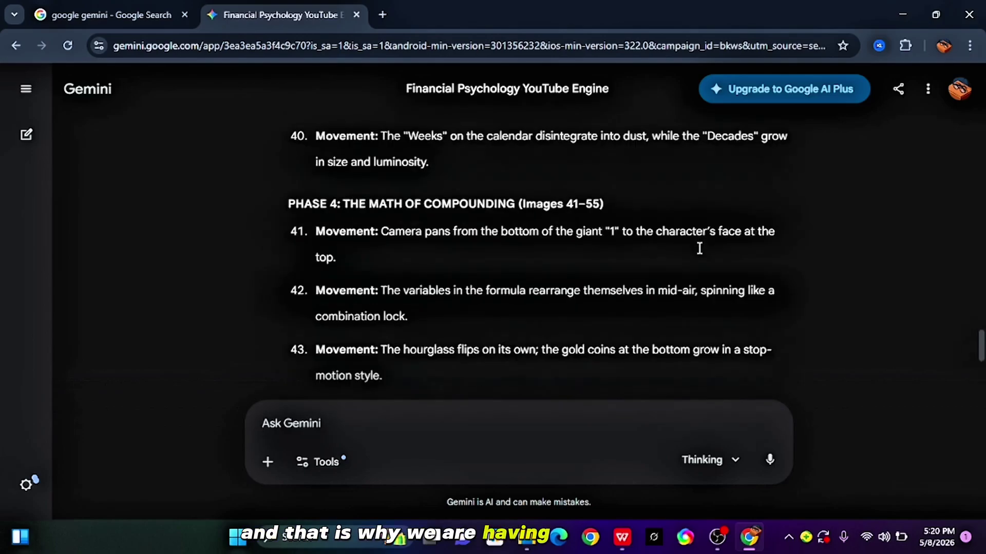
scroll(699, 248, down, 20)
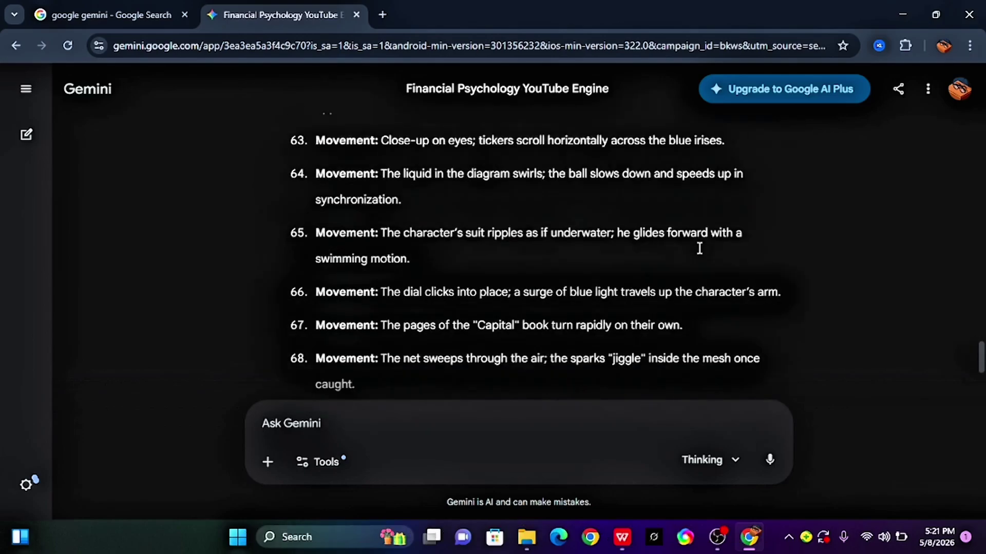
scroll(700, 248, down, 20)
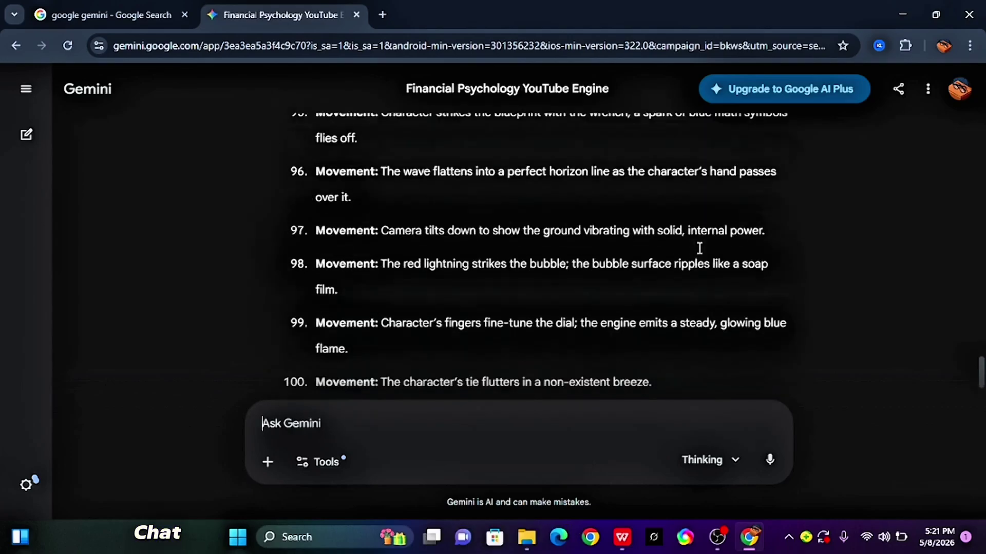
- Copy Gemini's full response with the 120 movement prompts and paste it as text only below the Image 120 prompt in the WPS document
scroll(700, 248, down, 18)
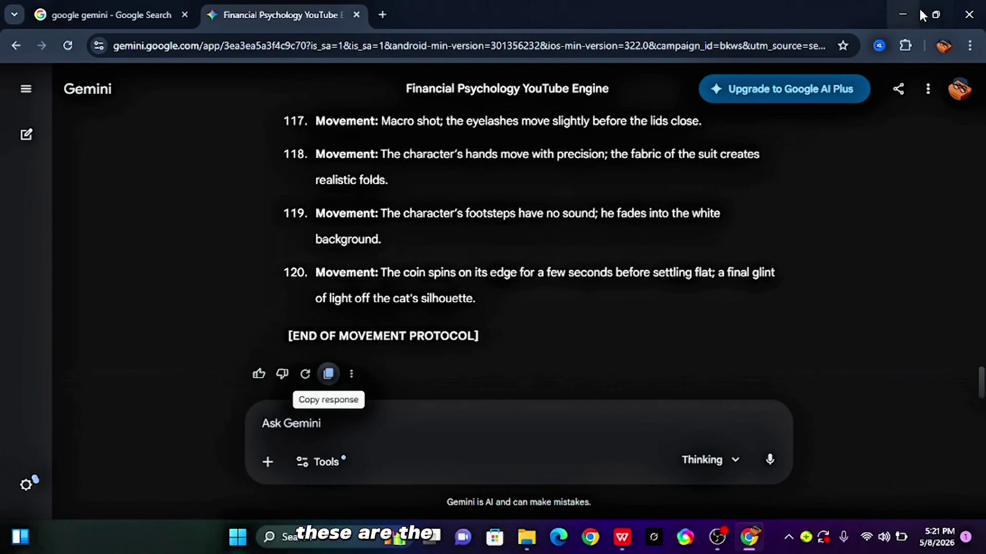
click(904, 14)
right_click(314, 368)
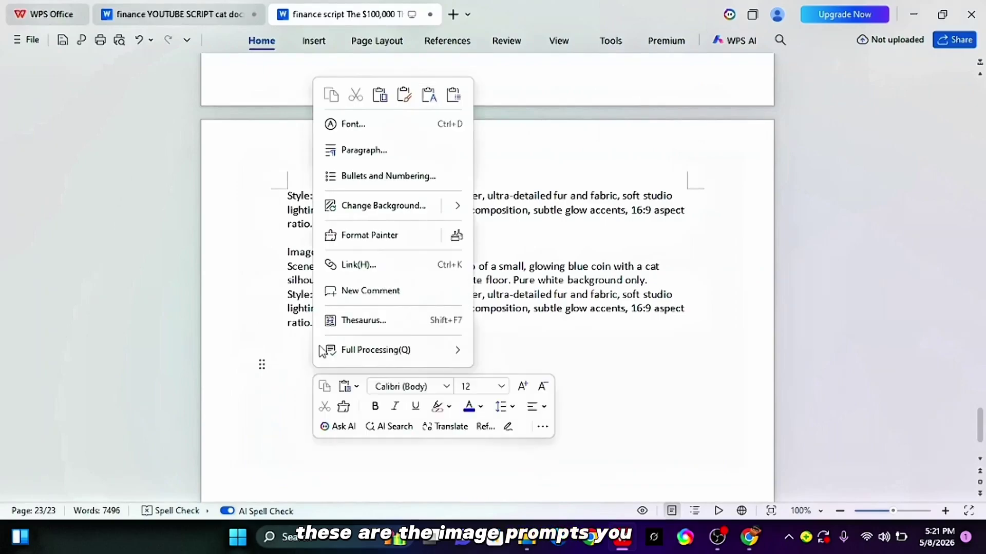
click(426, 97)
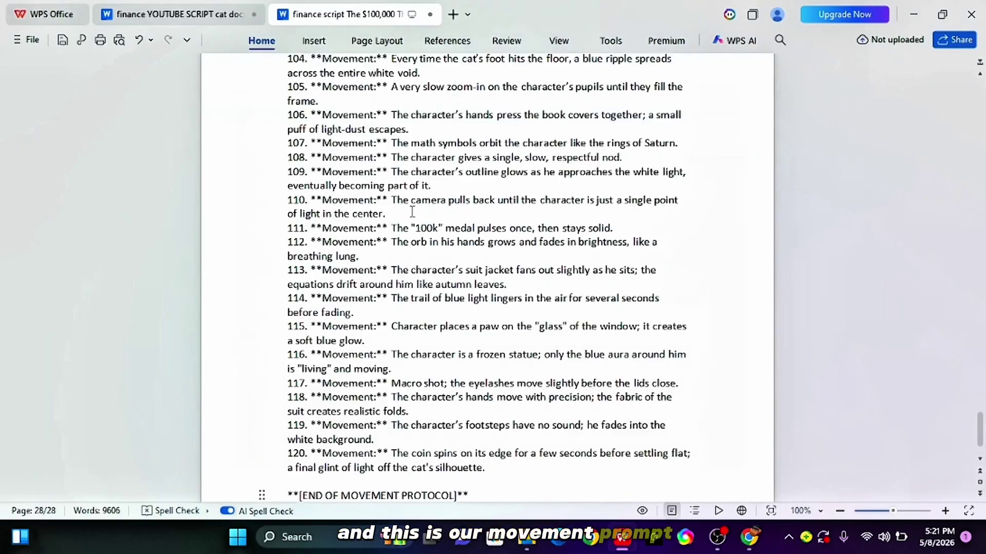
- Review the pasted movement prompts in the document from Phase 7 back up to the introduction above Phase 1
scroll(412, 211, up, 10)
scroll(412, 215, up, 12)
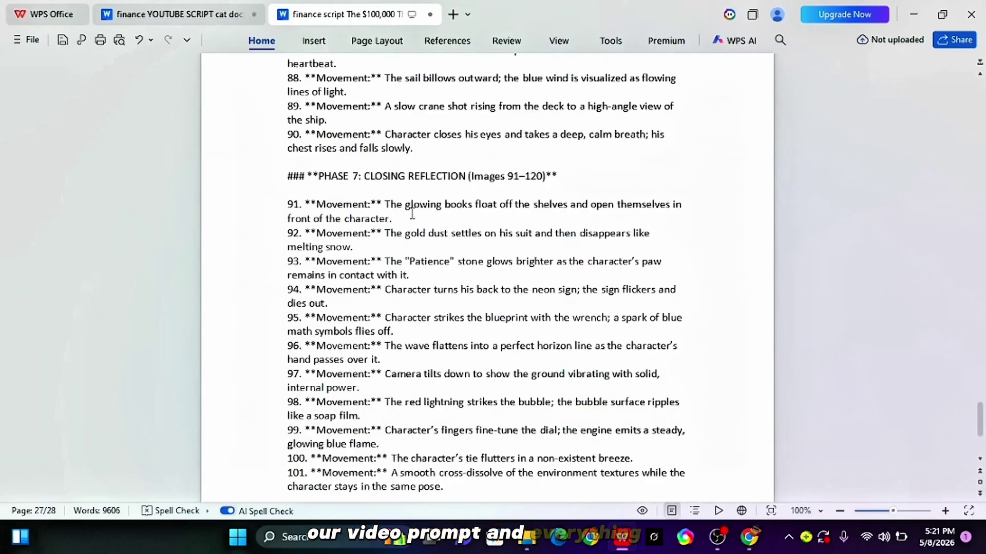
scroll(412, 212, up, 9)
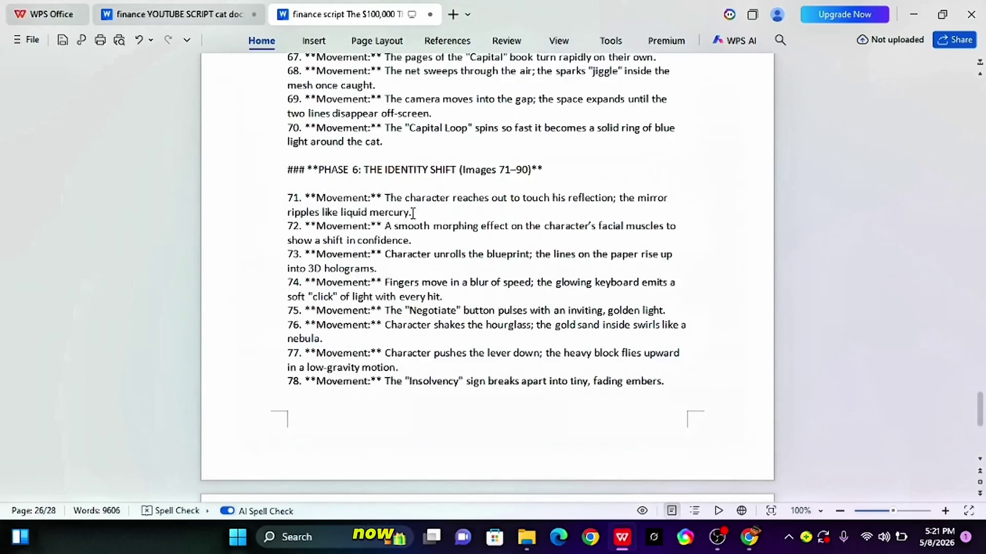
scroll(412, 212, up, 10)
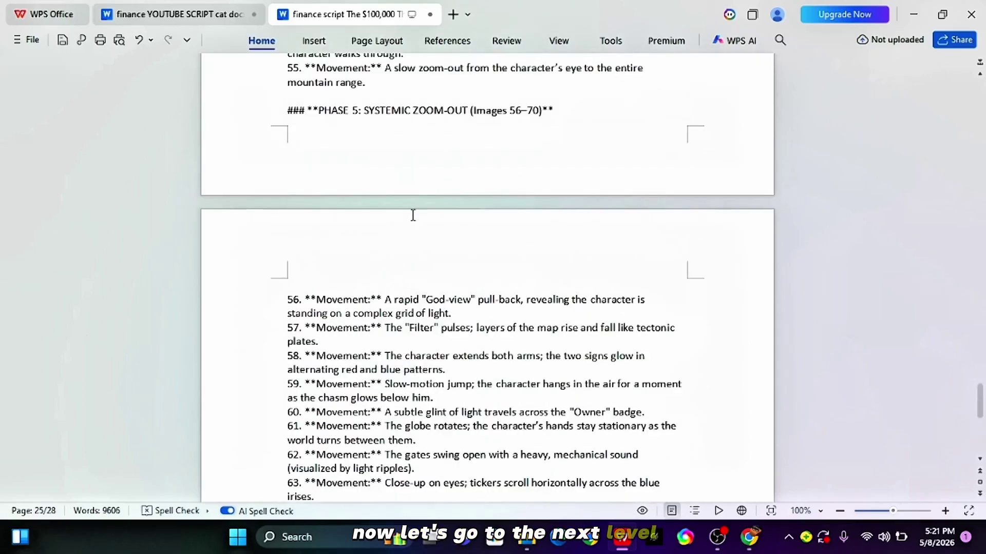
scroll(414, 214, up, 10)
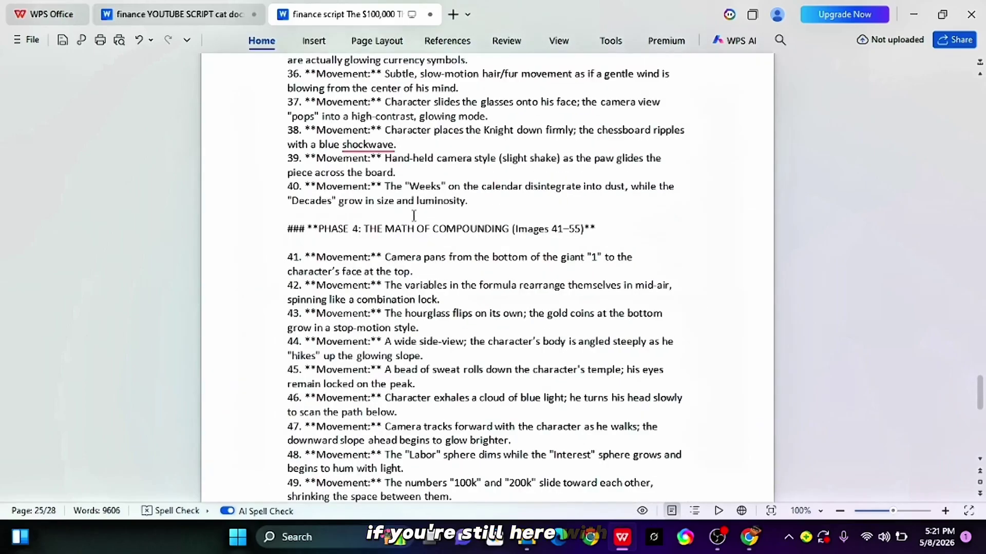
scroll(414, 215, up, 10)
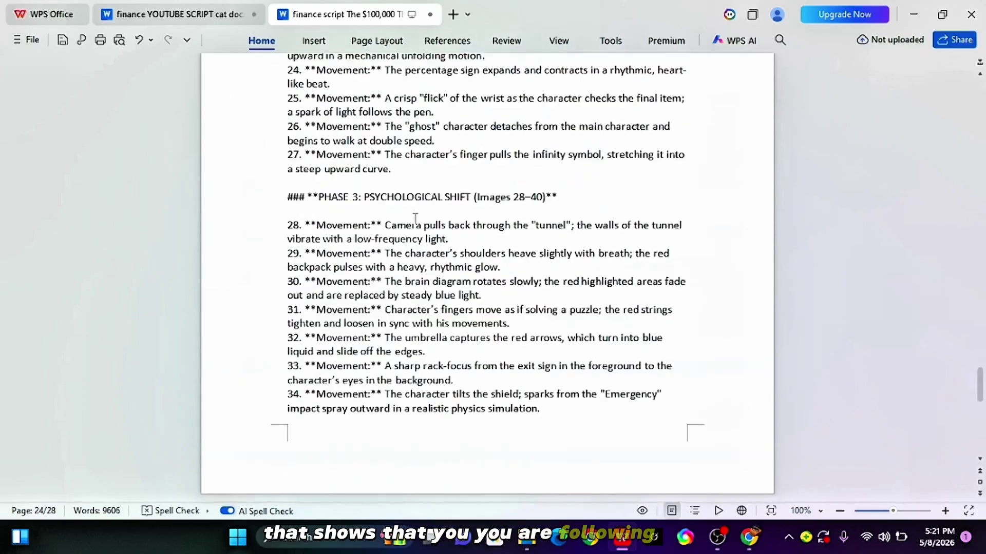
scroll(415, 218, up, 5)
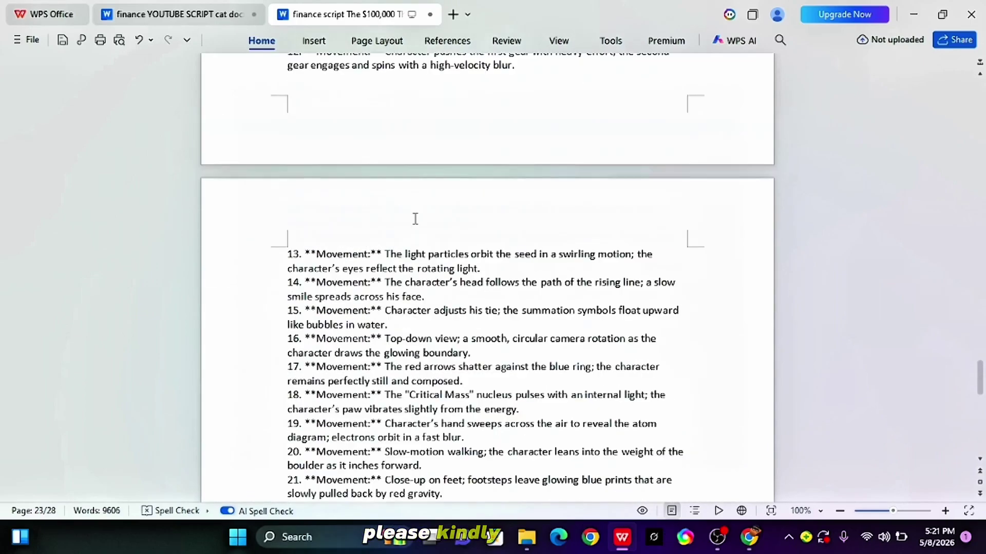
scroll(415, 218, up, 10)
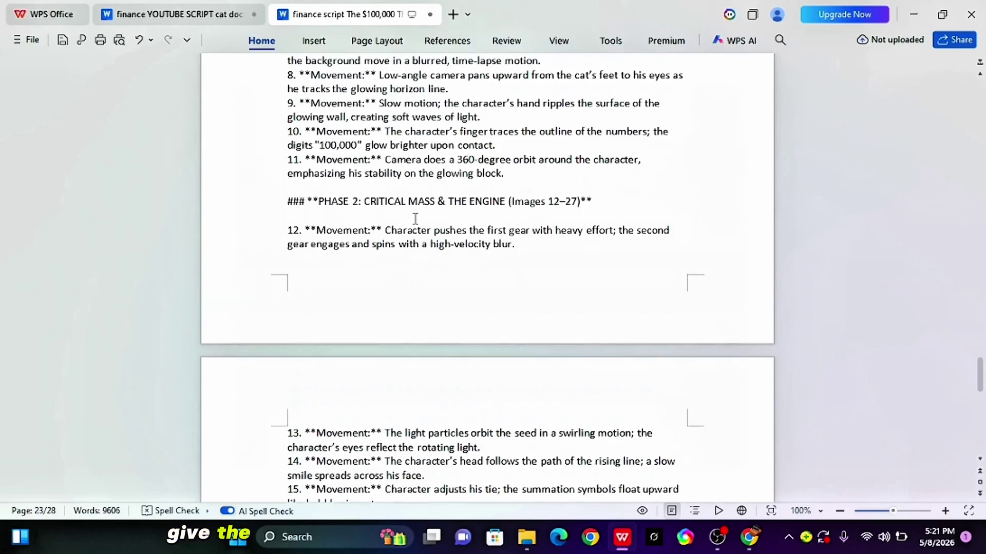
scroll(416, 218, up, 5)
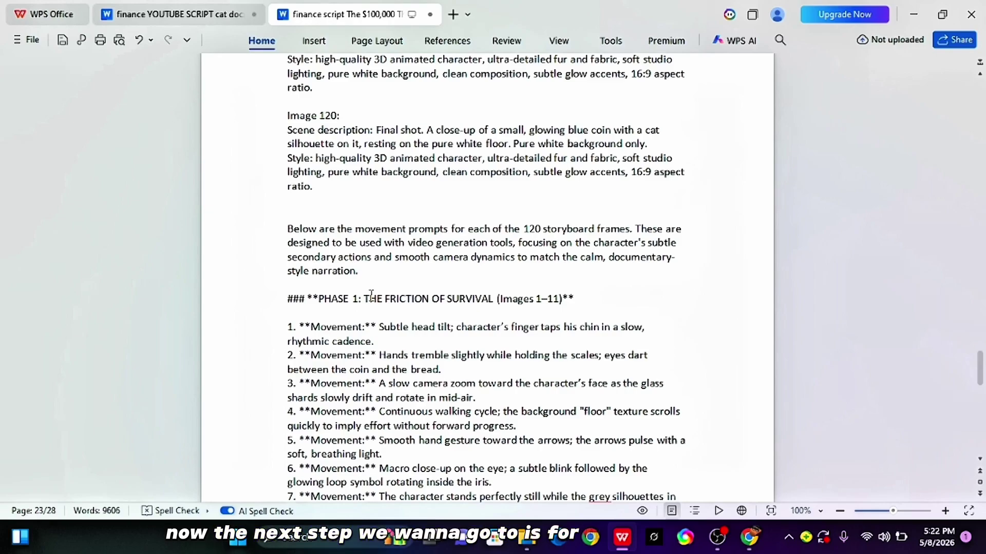
- Undo the text-only paste of the movement prompts, and try pasting them with their formatting before undoing that attempt as well
key(ctrl+z)
right_click(319, 224)
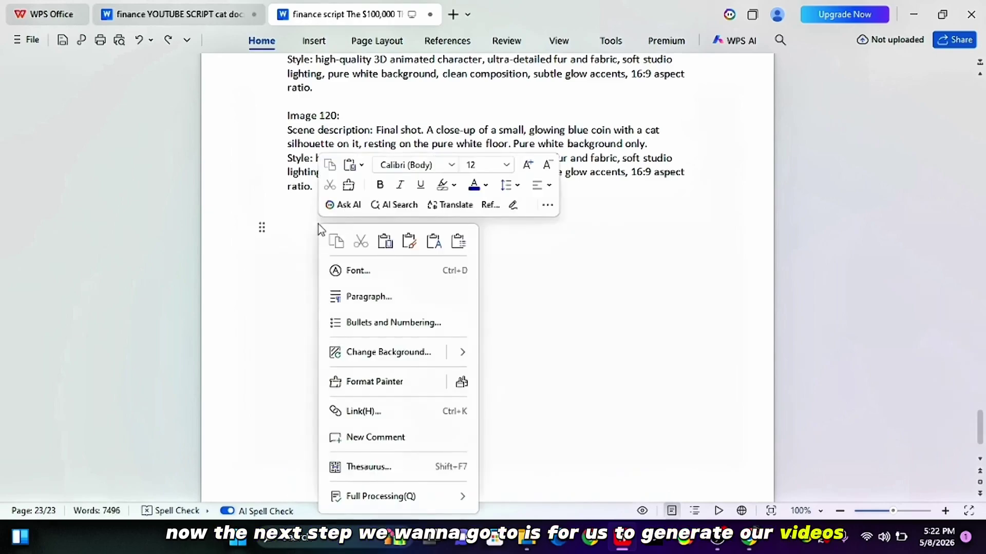
click(386, 244)
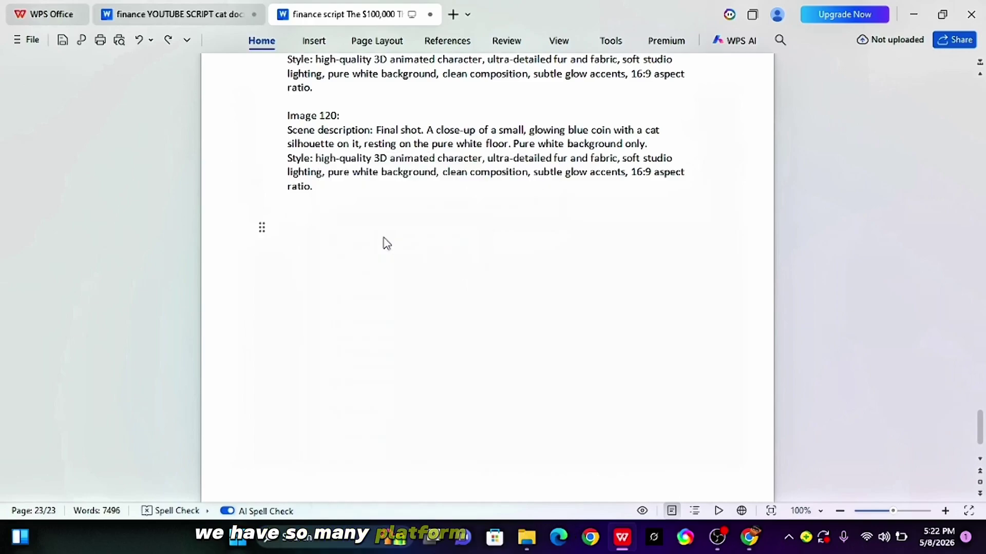
key(ctrl+v)
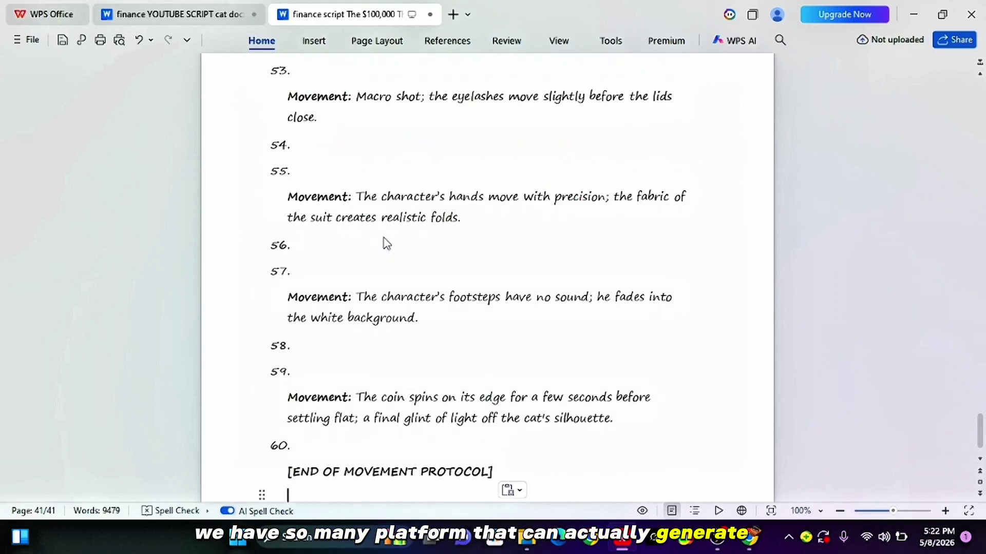
key(ctrl+z)
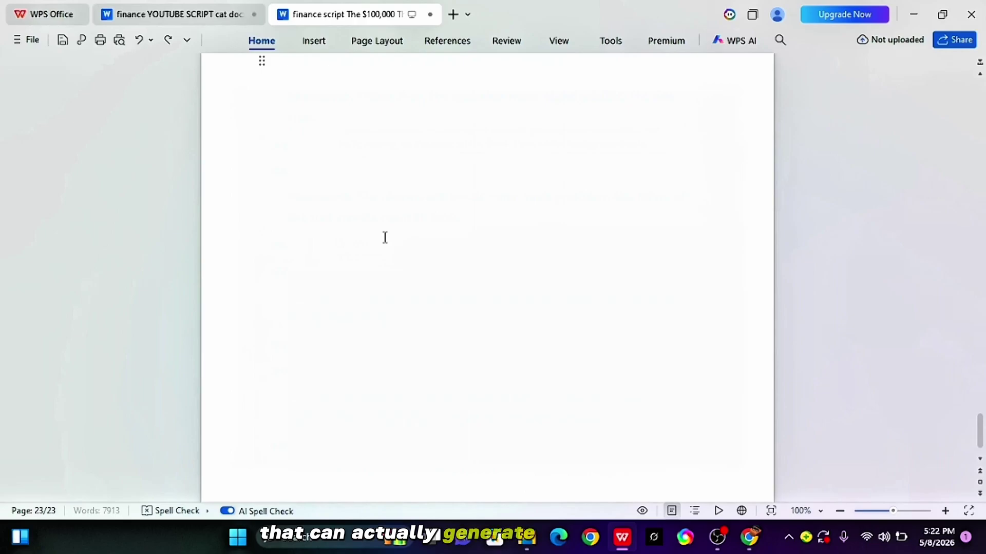
- Paste the movement prompts with their formatting below the Image 120 prompt and look back through the inserted list
right_click(316, 255)
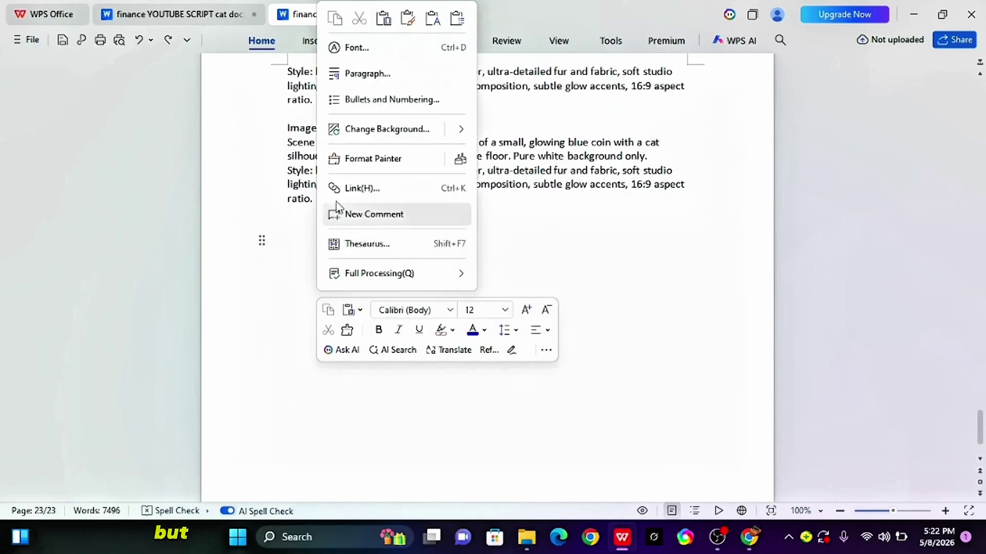
click(408, 18)
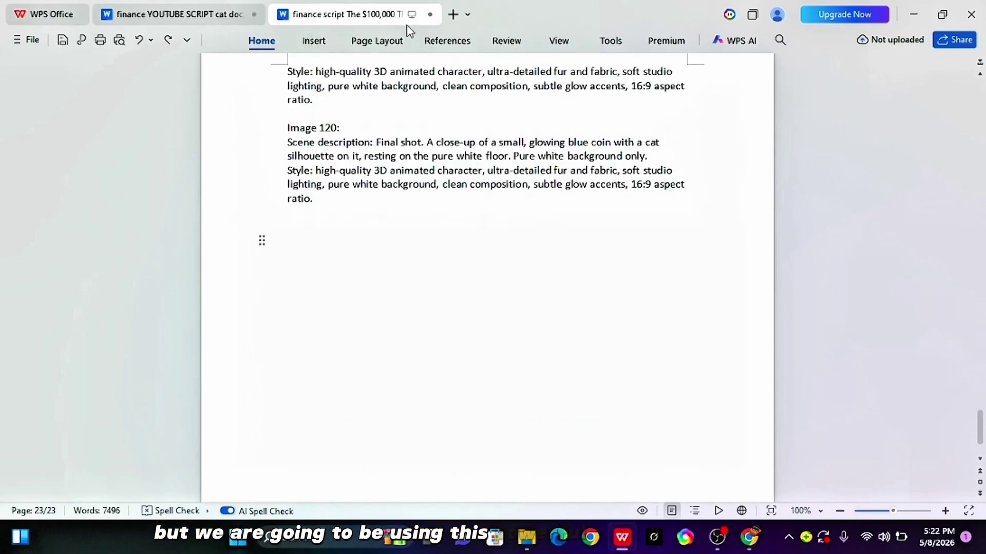
key(ctrl+v)
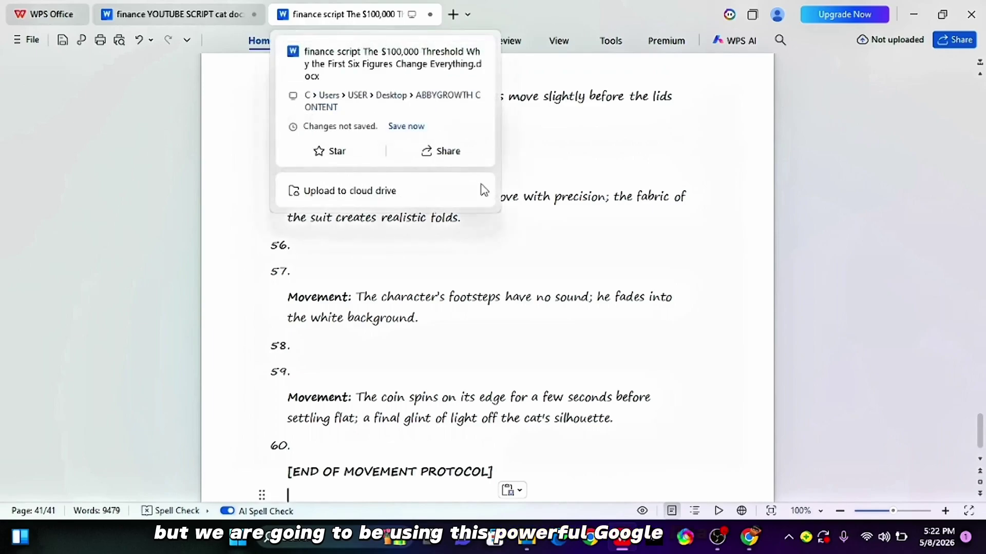
scroll(421, 335, up, 10)
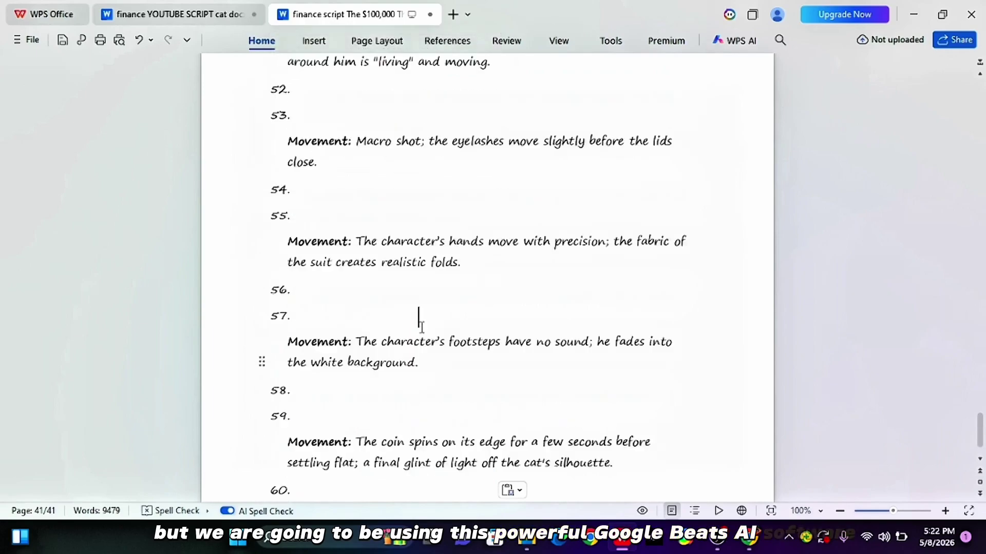
scroll(421, 327, up, 15)
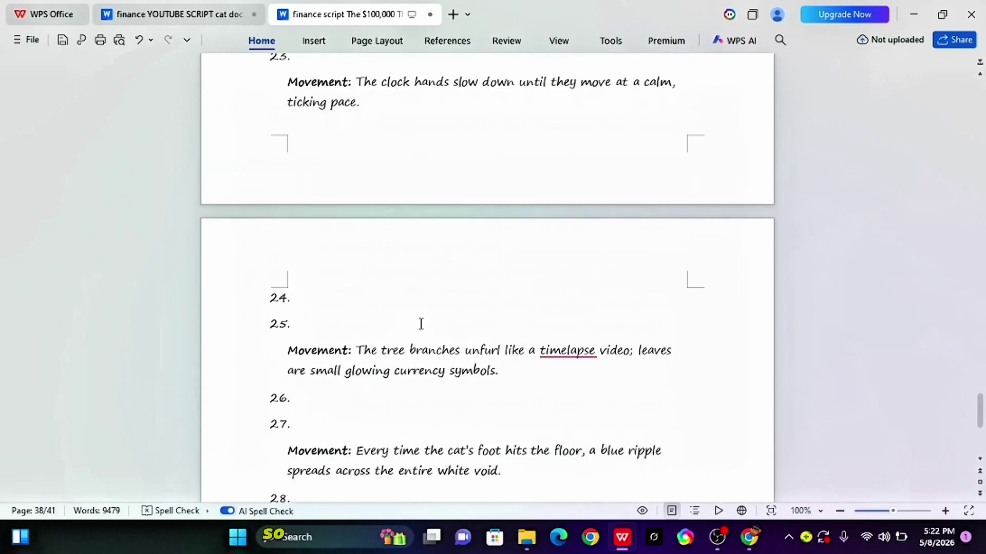
scroll(421, 323, up, 3)
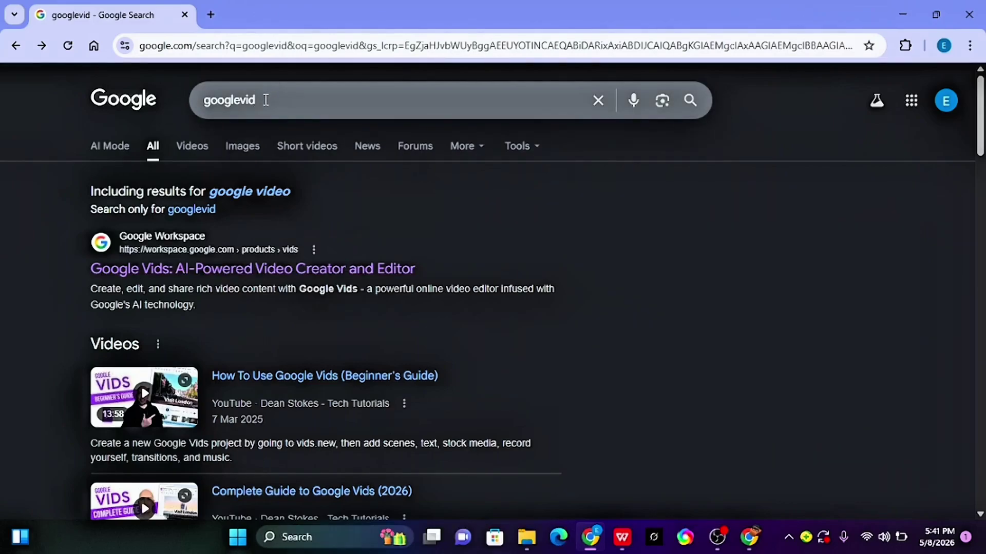
- Switch to the Google search page in Chrome, search for "googlevids", and sign in to Vids from the Google Workspace product page
click(266, 100)
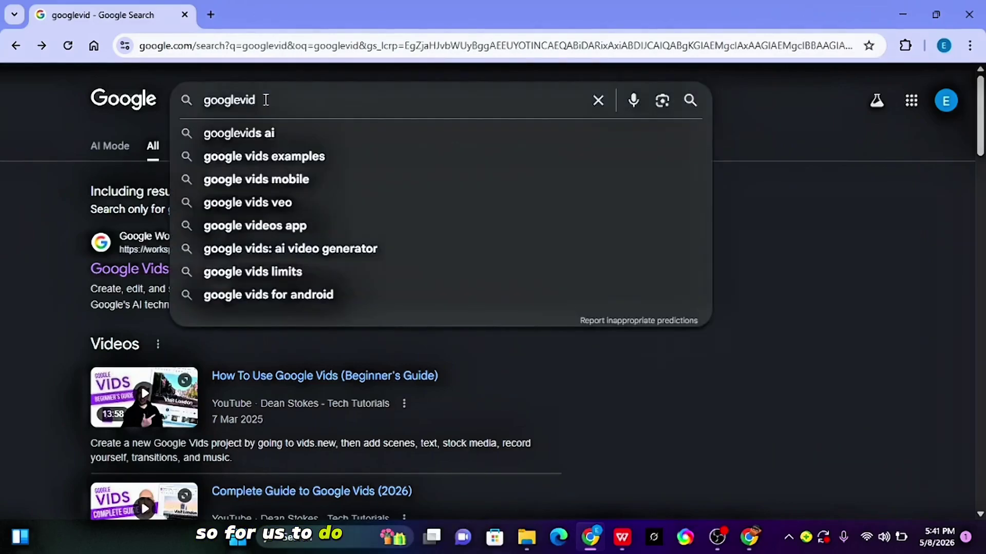
text(s)
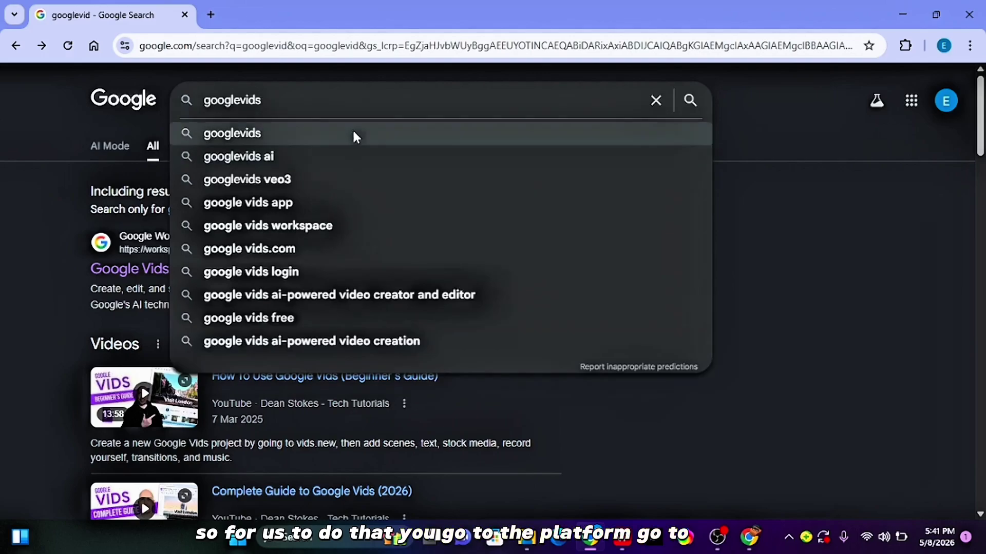
click(345, 130)
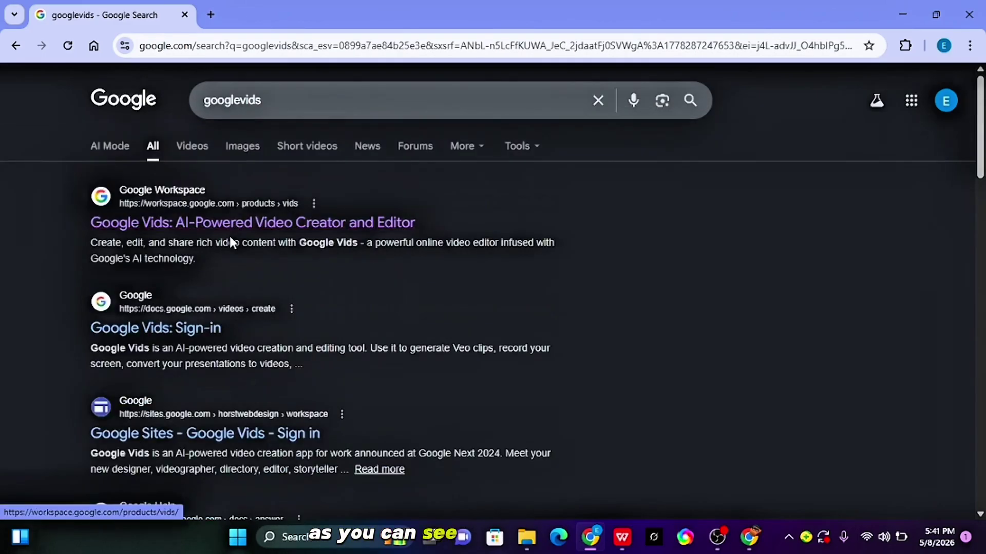
click(221, 225)
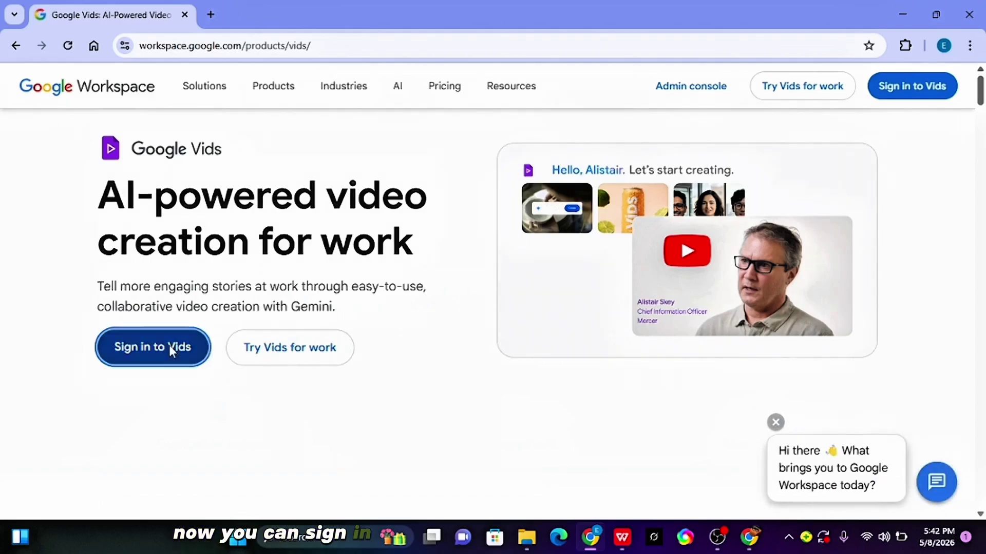
click(172, 351)
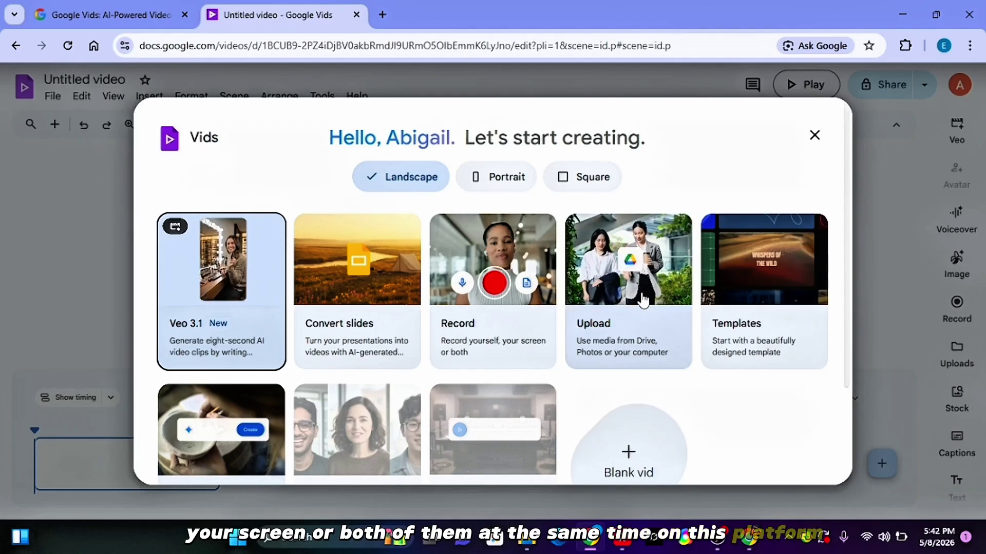
- Examine the ways to start a video in Google Vids, including Veo 3.1, Record, Upload, Storyboard, AI avatar and Lyria 3
scroll(358, 382, down, 3)
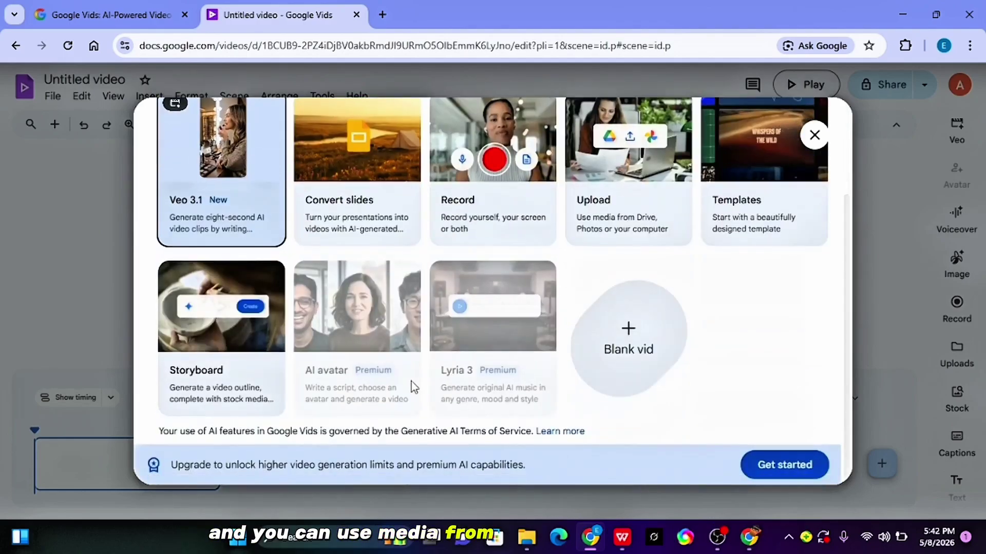
scroll(447, 381, up, 3)
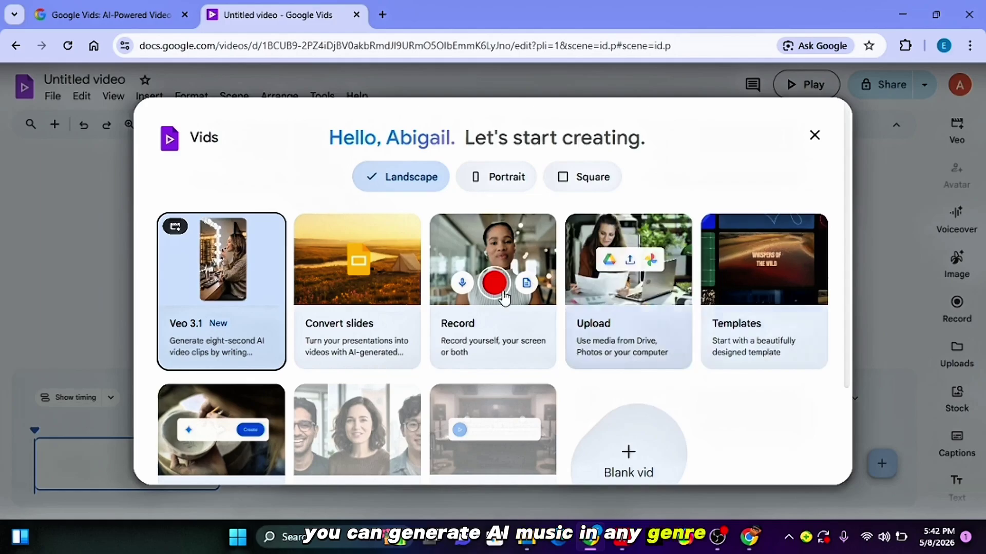
scroll(410, 385, down, 3)
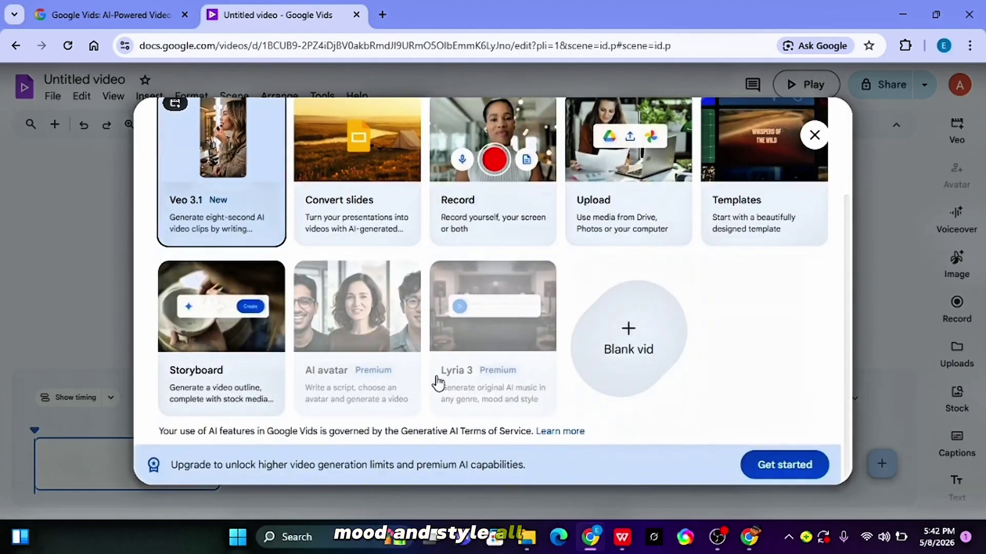
scroll(398, 356, up, 3)
click(587, 333)
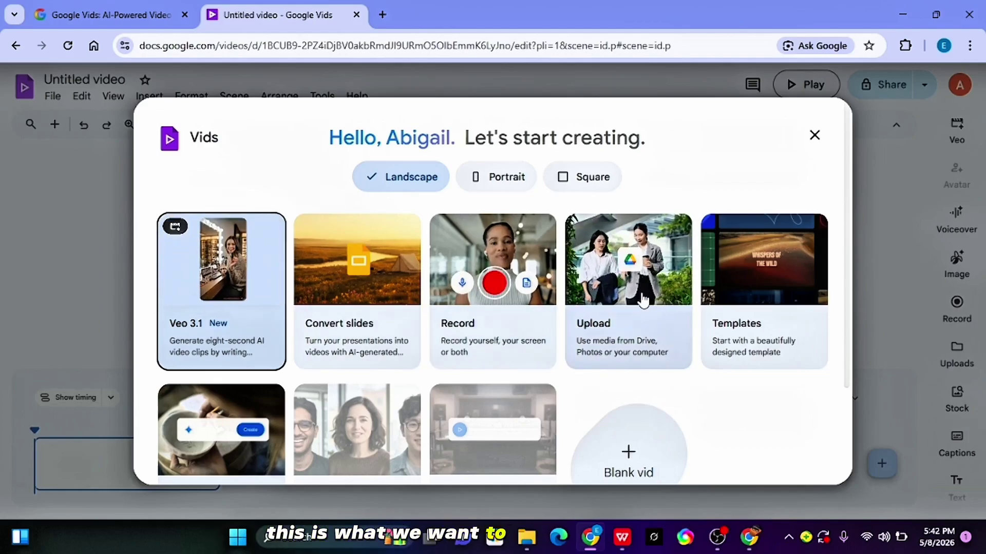
scroll(414, 388, down, 3)
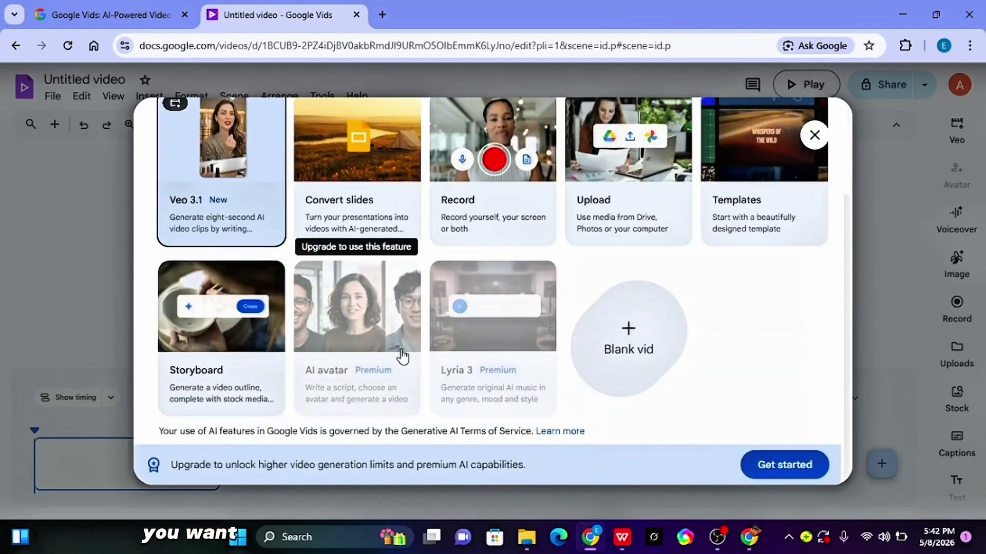
scroll(275, 321, up, 3)
scroll(304, 387, down, 3)
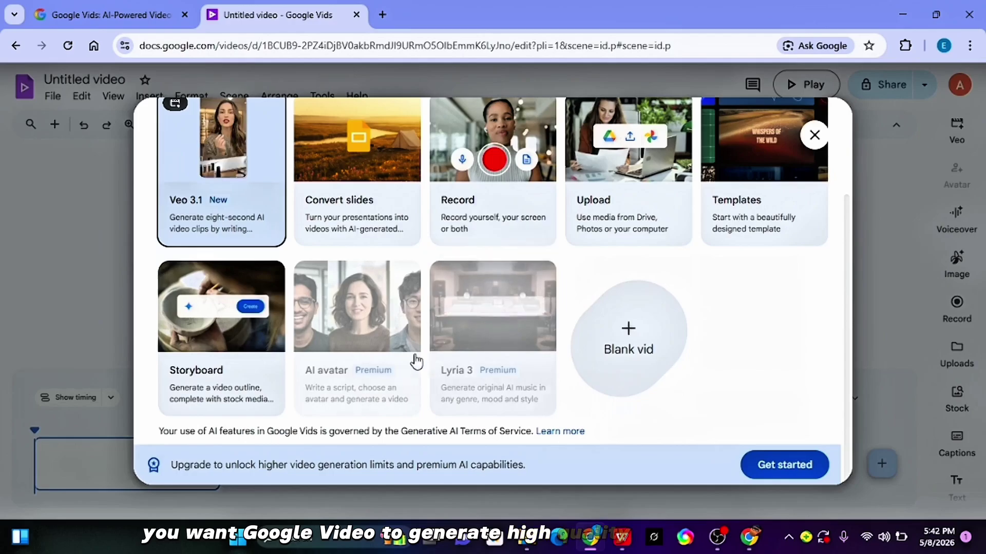
scroll(409, 359, up, 3)
- Open the Veo 3.1 clip generator, dismiss its introduction, and review the creation modes, keeping Create from scratch
click(222, 272)
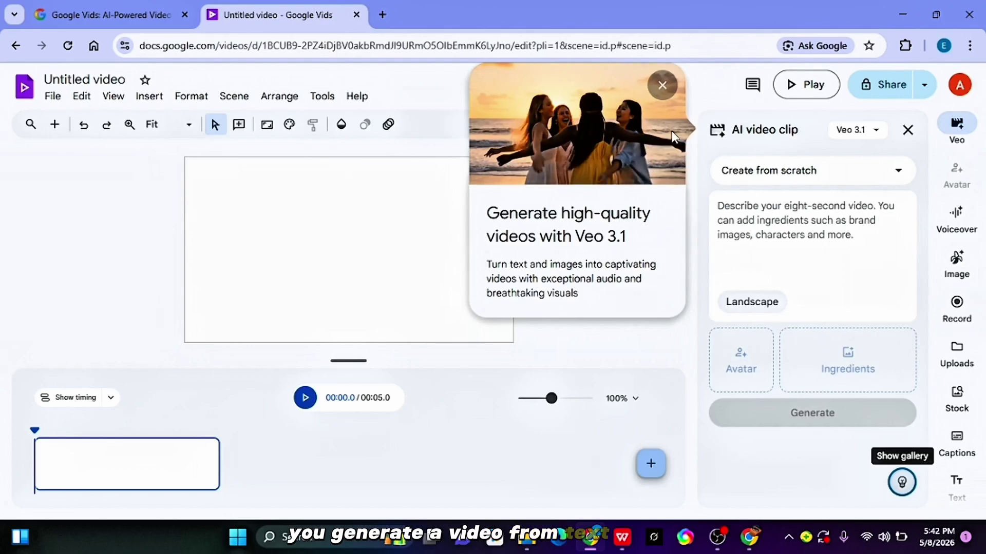
click(665, 85)
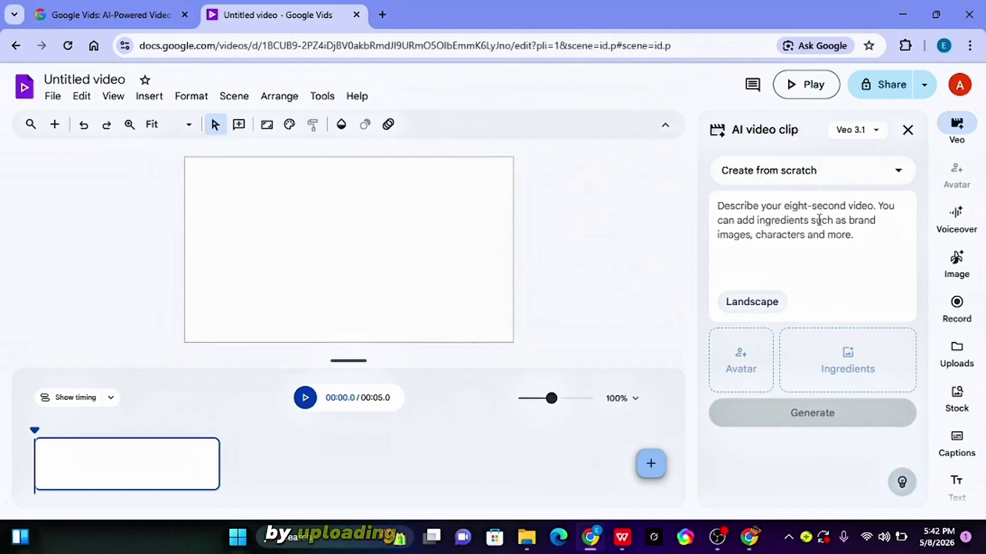
click(896, 173)
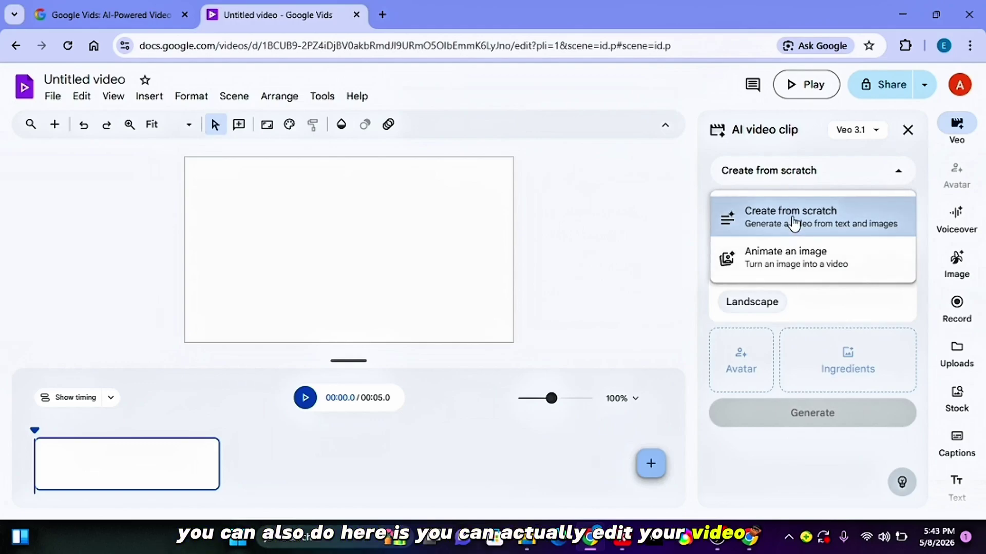
click(793, 223)
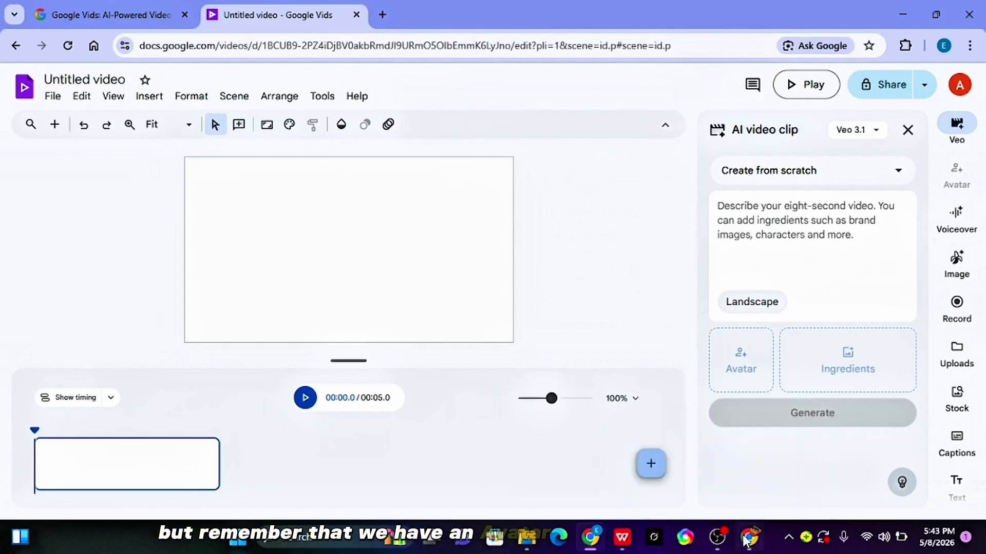
- Switch to the Gemini chat and paste the copied Image 1 scene description and style as a new prompt
mouse_move(710, 548)
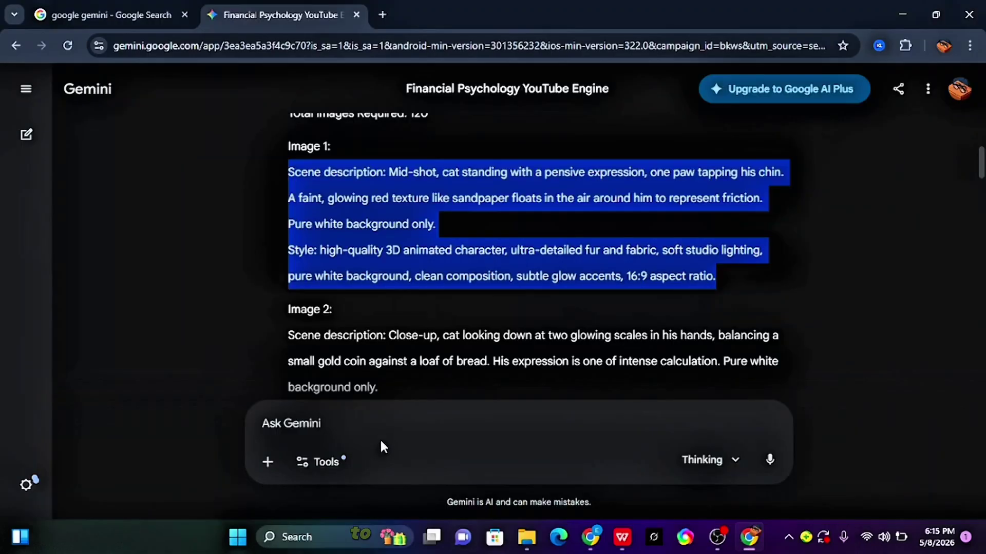
click(372, 422)
right_click(370, 420)
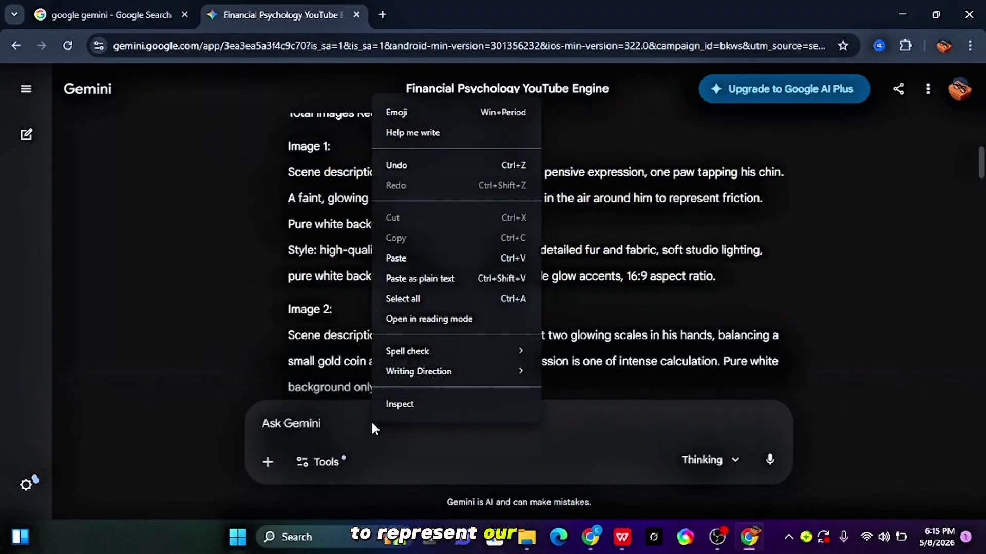
click(438, 258)
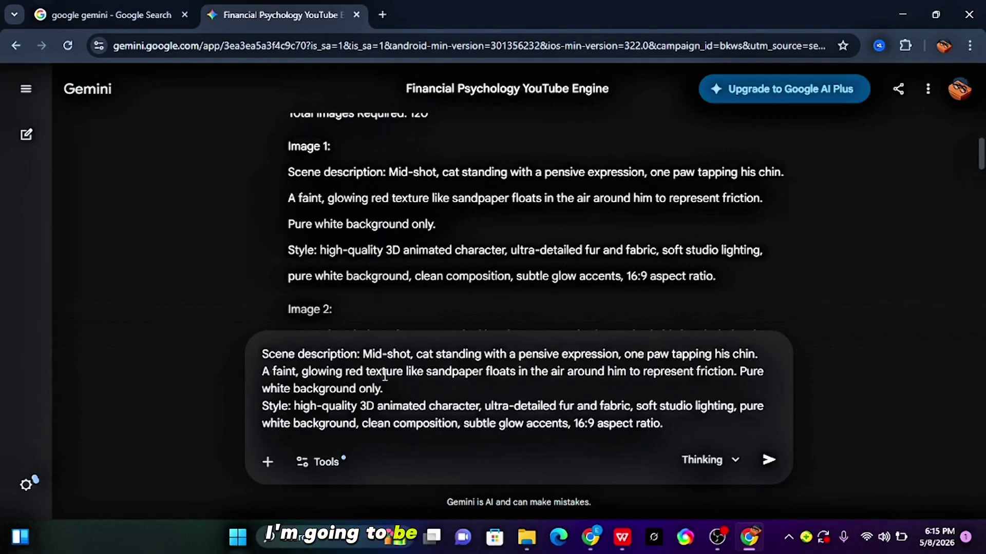
- Replace "Scene description:" at the start of the pasted prompt with "create" and submit it
click(361, 356)
key(BackSpace)
key(BackSpace)
key(BackSpace)
key(BackSpace)
key(BackSpace)
key(BackSpace)
key(BackSpace)
key(BackSpace)
key(BackSpace)
key(BackSpace)
key(BackSpace)
key(BackSpace)
key(BackSpace)
key(BackSpace)
key(BackSpace)
key(BackSpace)
key(BackSpace)
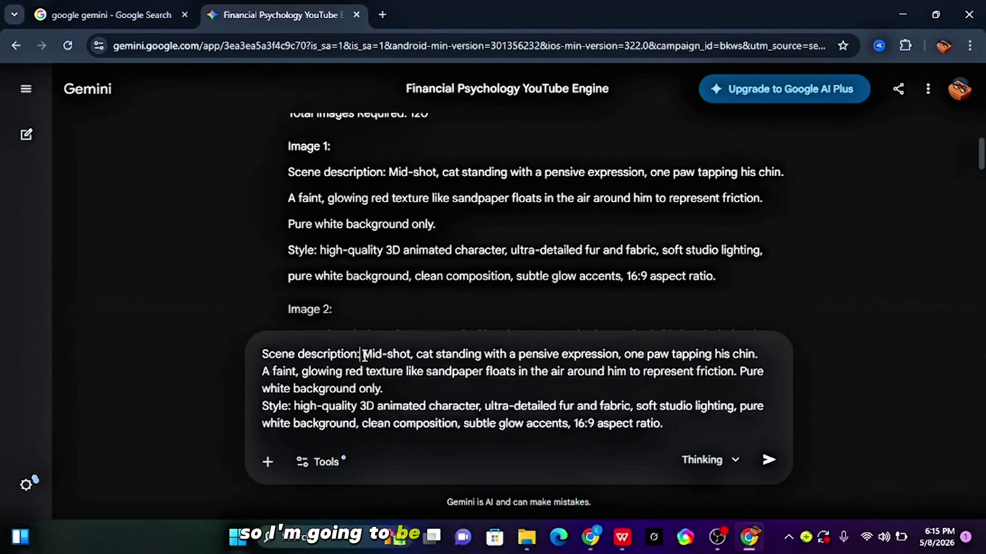
key(BackSpace)
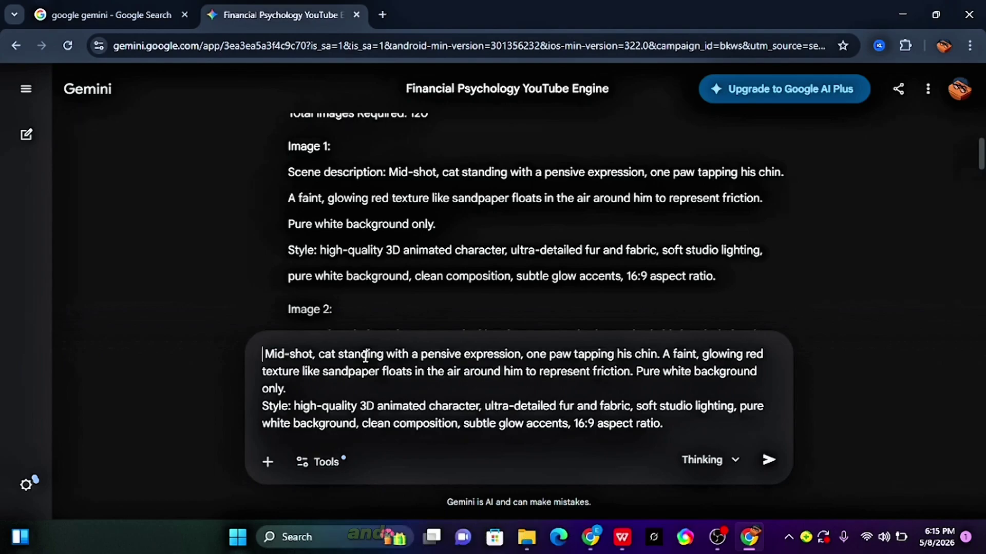
text(create)
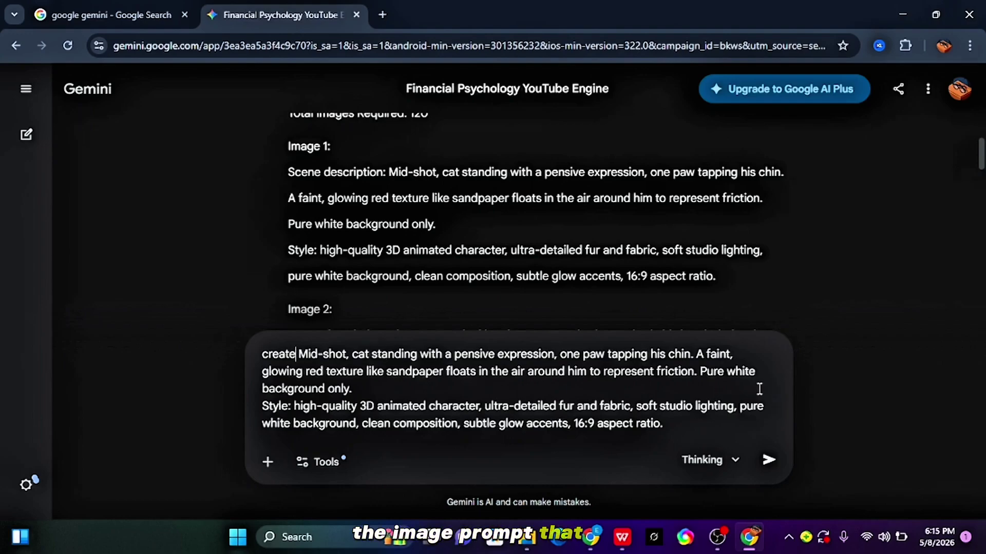
click(768, 462)
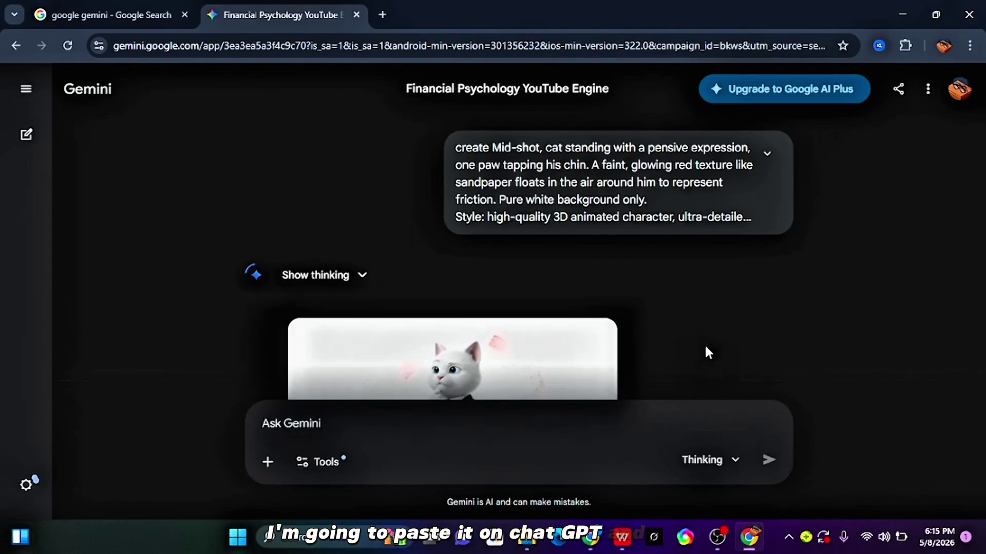
- Download the generated cat scene images, check the recent downloads, and submit the create prompt for the close-up on the cat's eyes
scroll(701, 342, down, 3)
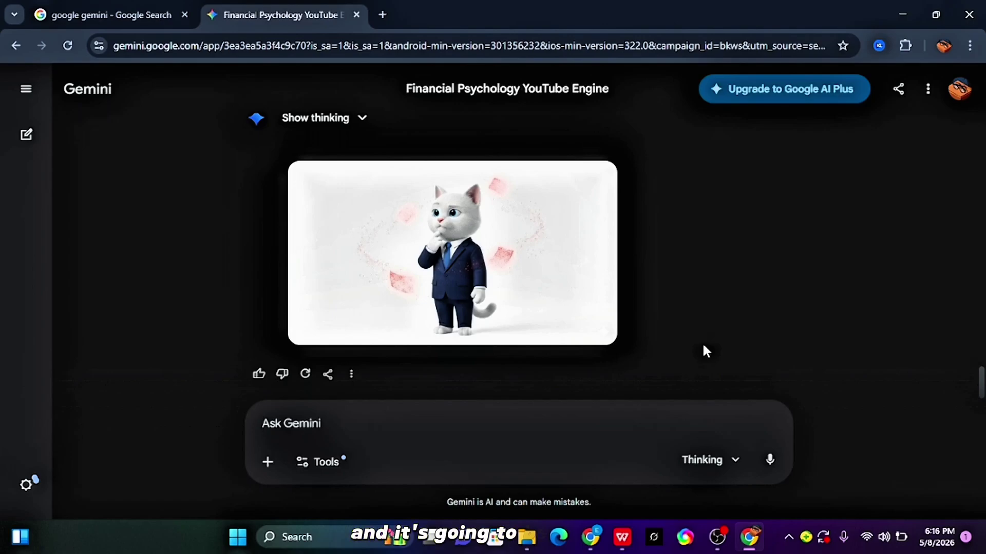
mouse_move(545, 321)
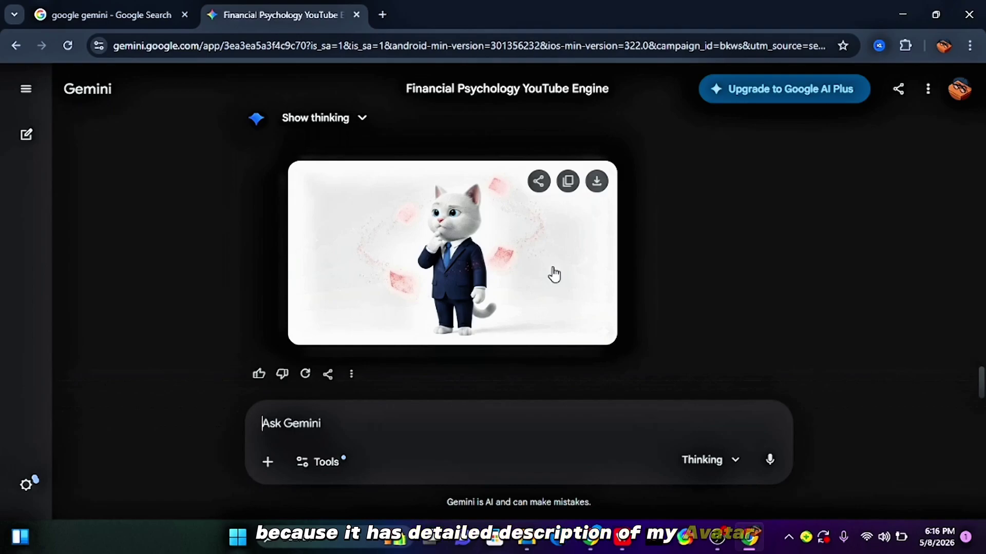
click(598, 182)
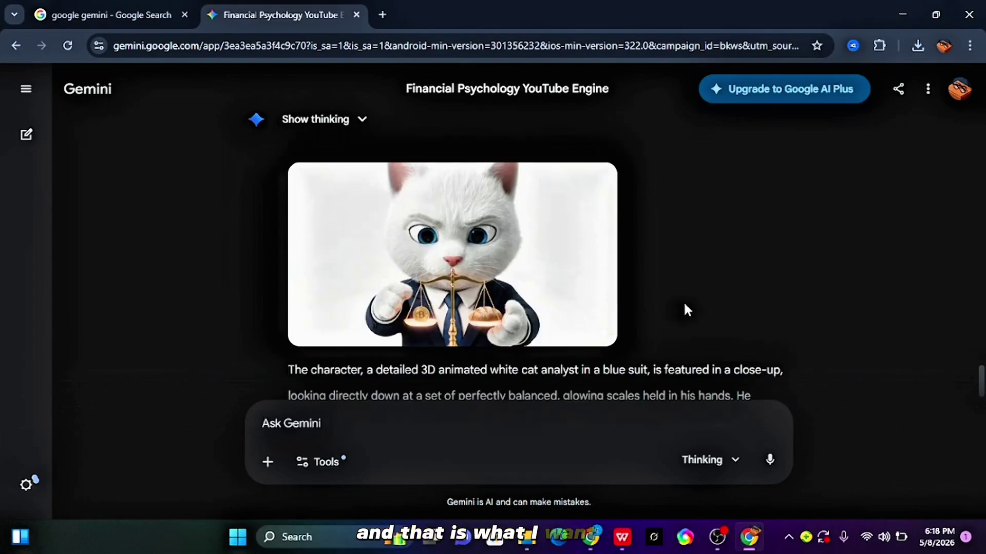
mouse_move(613, 226)
click(596, 182)
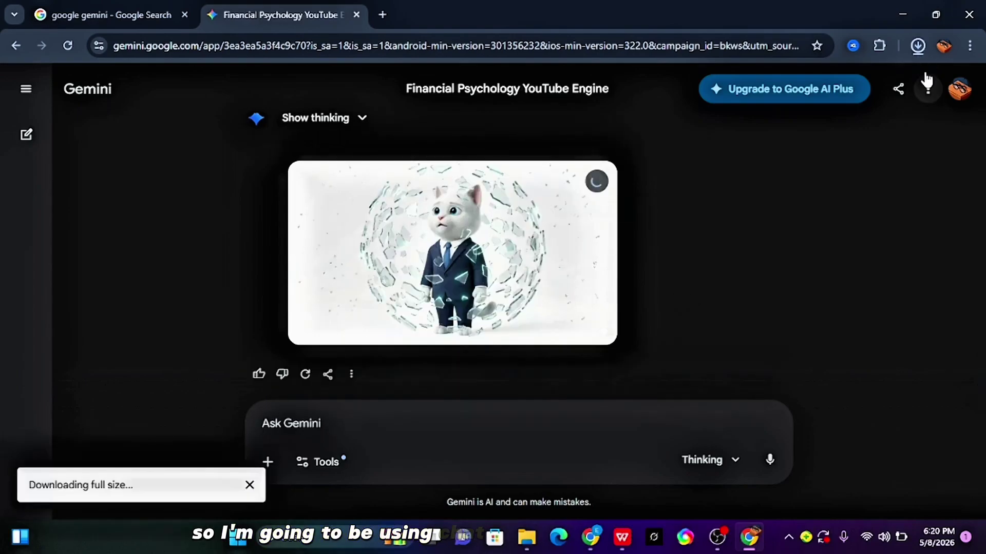
click(917, 46)
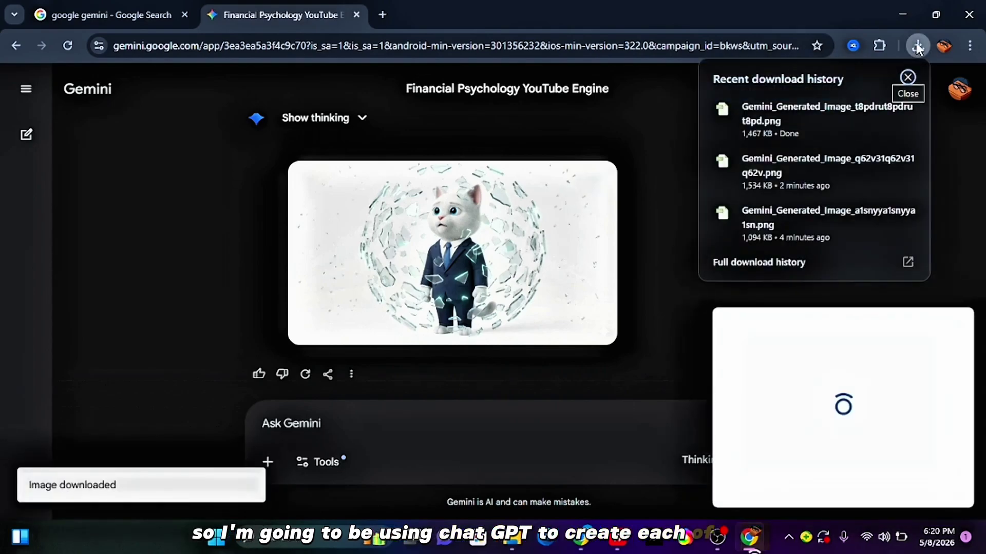
click(596, 182)
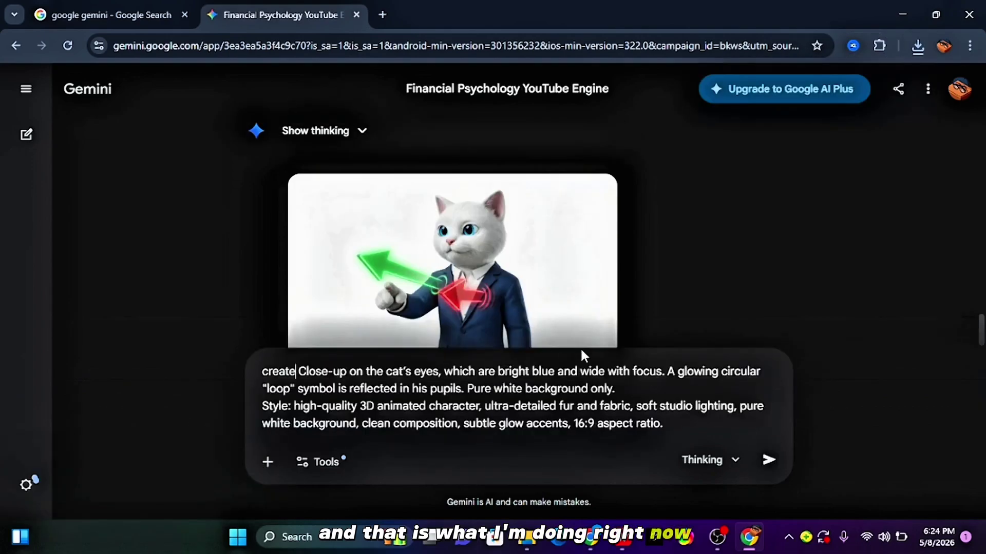
click(768, 461)
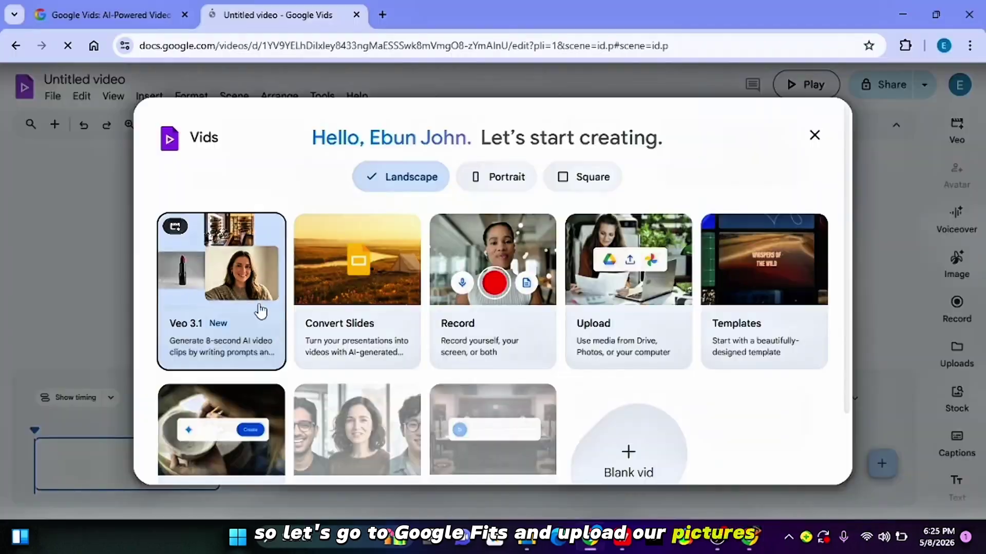
- Start Veo 3.1 in Google Vids and animate the pensive cat image with movement prompt 1, copied from the WPS document
click(252, 303)
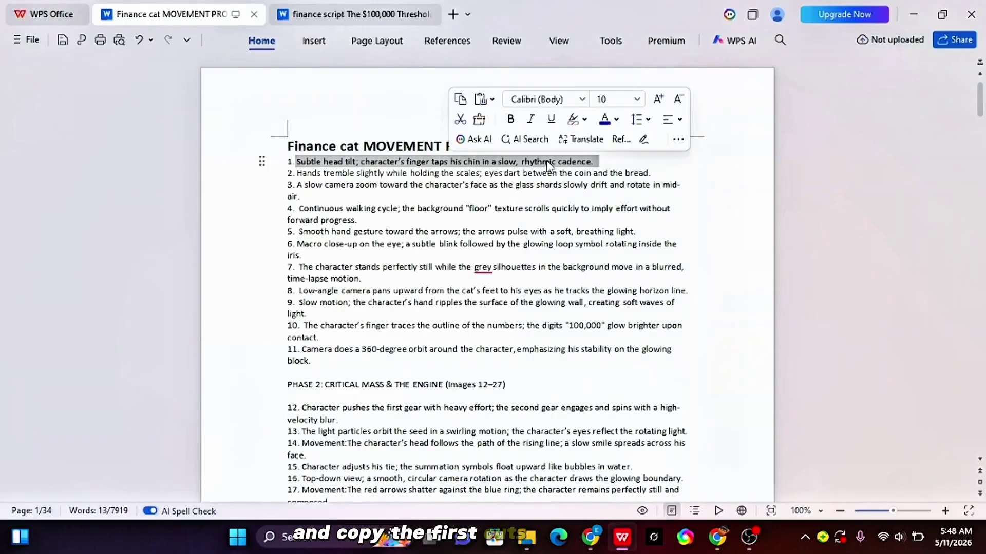
right_click(548, 165)
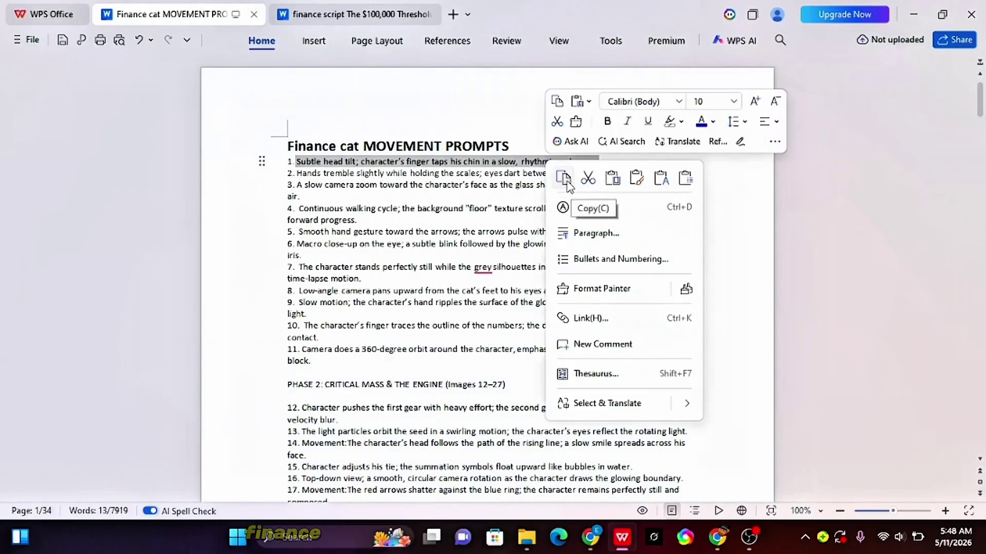
click(570, 207)
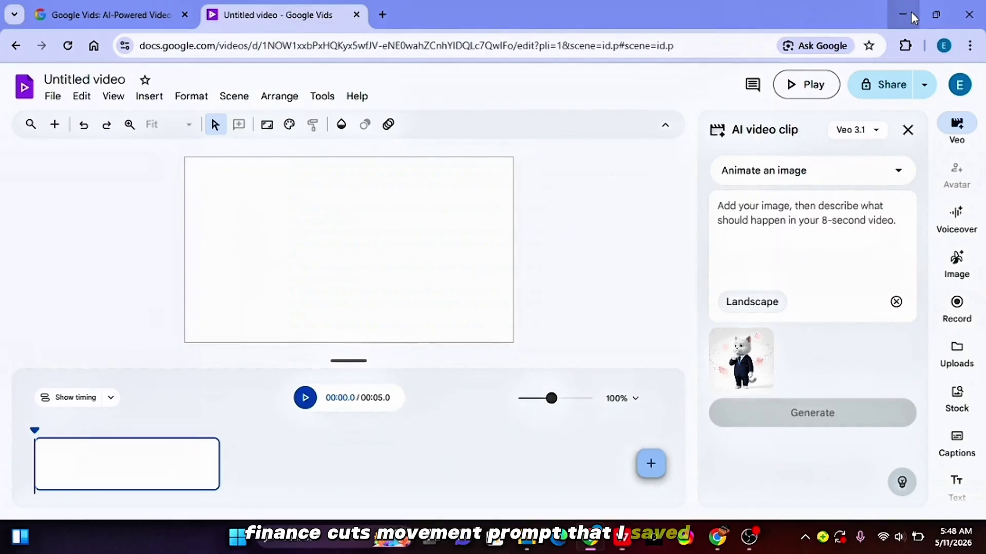
right_click(749, 208)
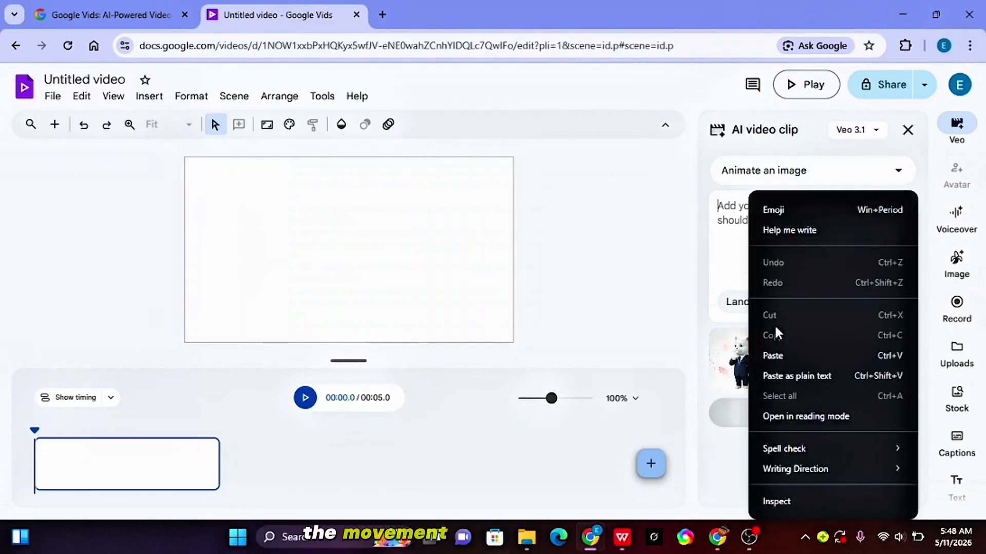
click(780, 361)
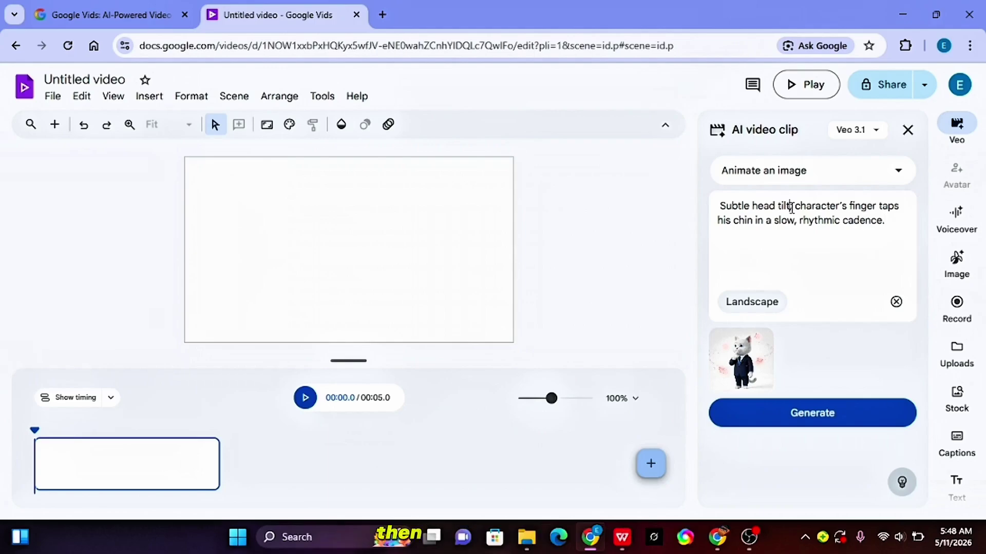
click(813, 416)
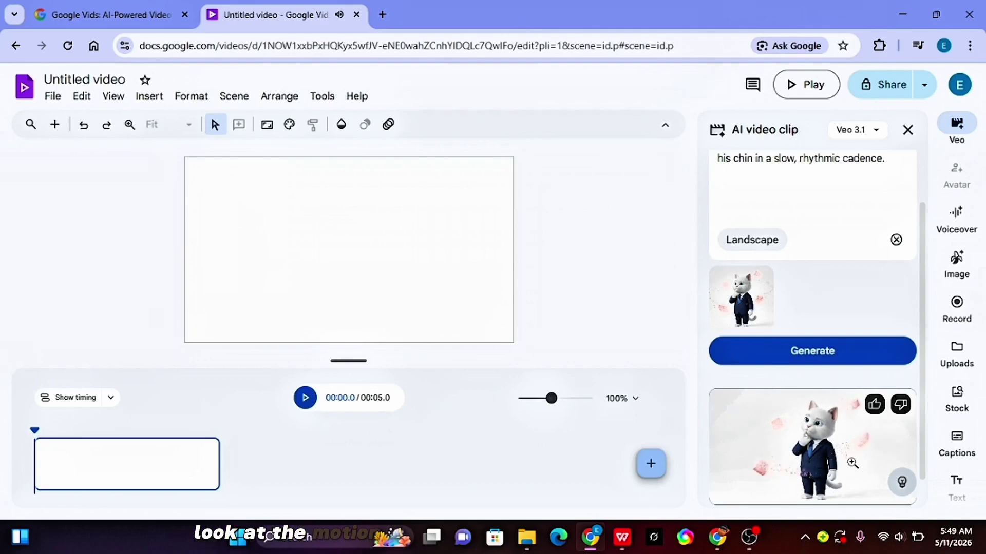
- Preview the generated pensive cat clip, insert it into the first scene, and play it
click(829, 434)
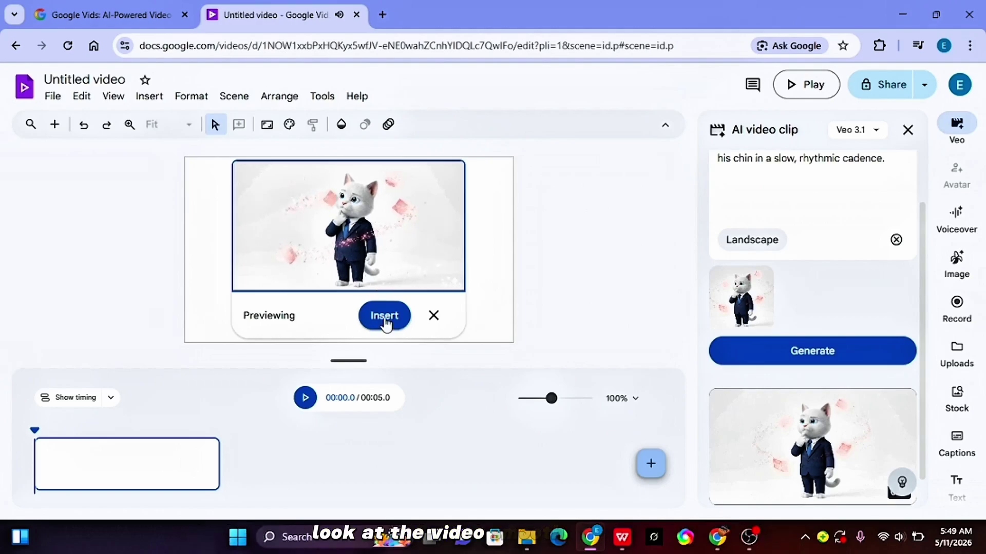
click(370, 332)
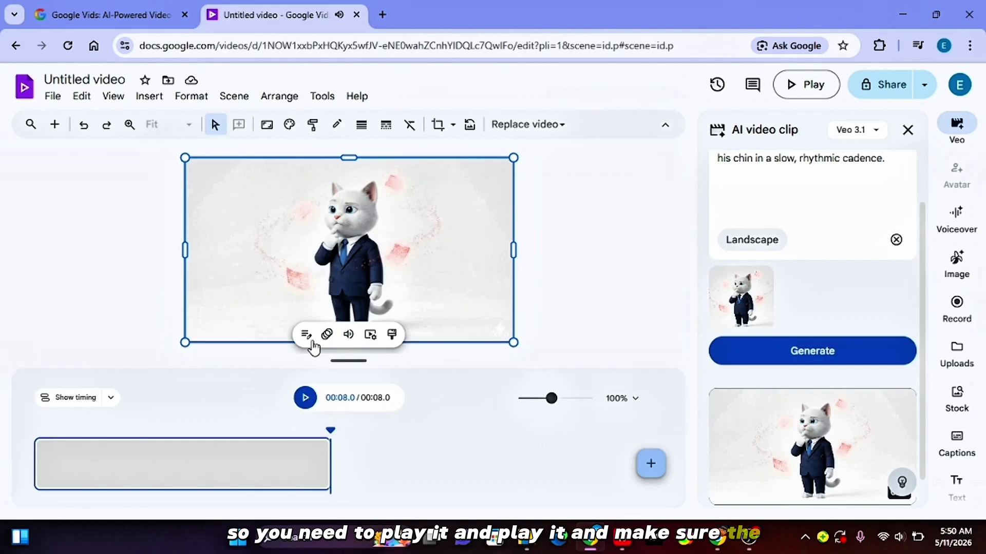
click(305, 398)
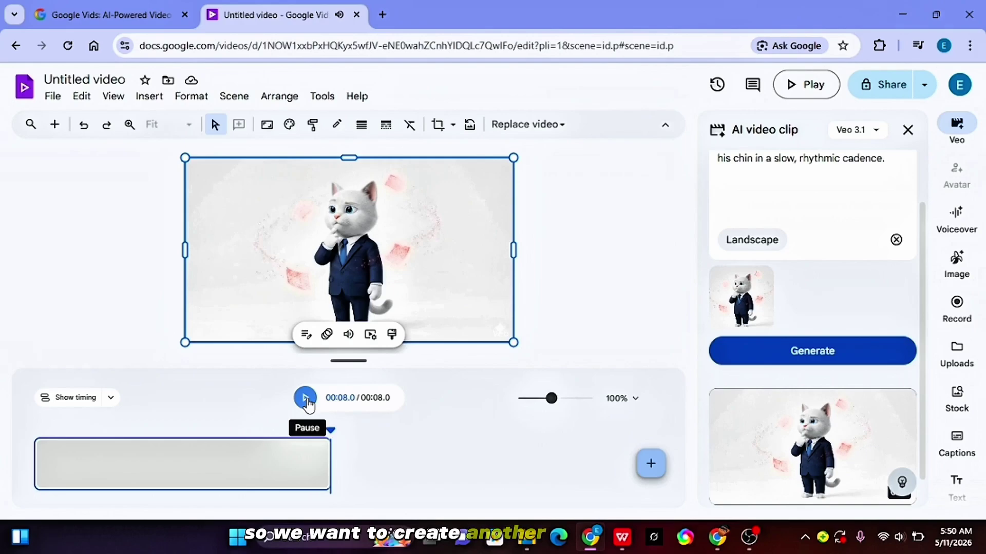
- Add a new scene and upload the downloaded image of the cat holding scales for animation
click(650, 466)
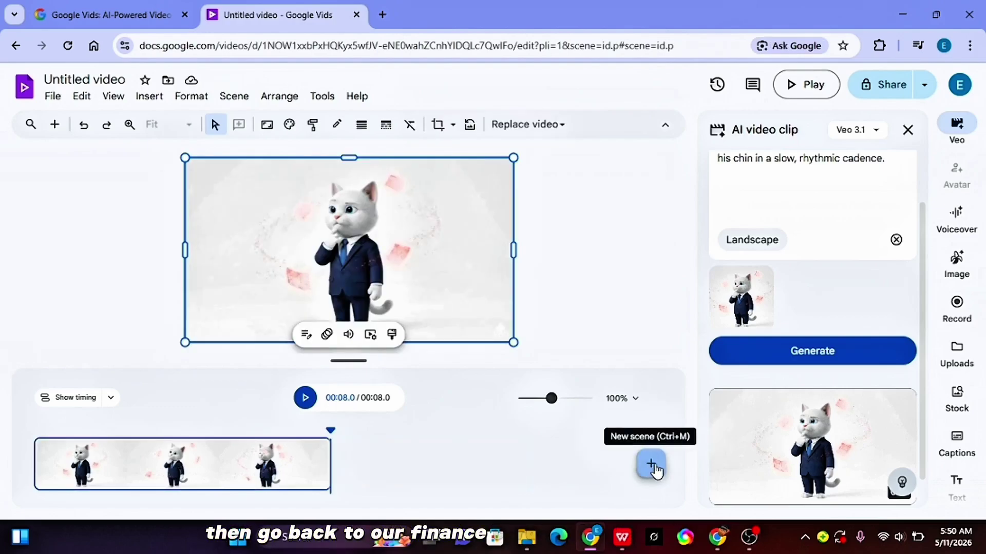
click(651, 466)
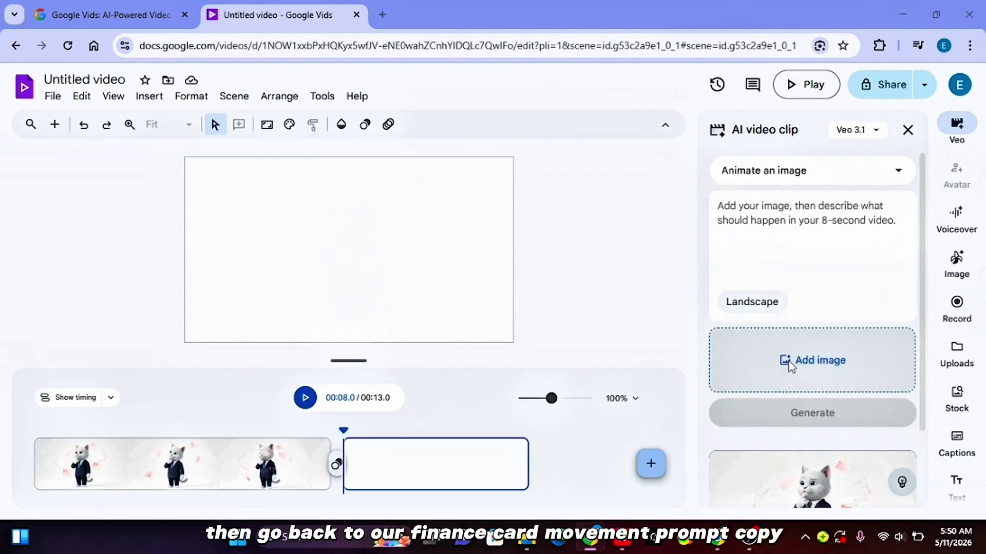
click(789, 361)
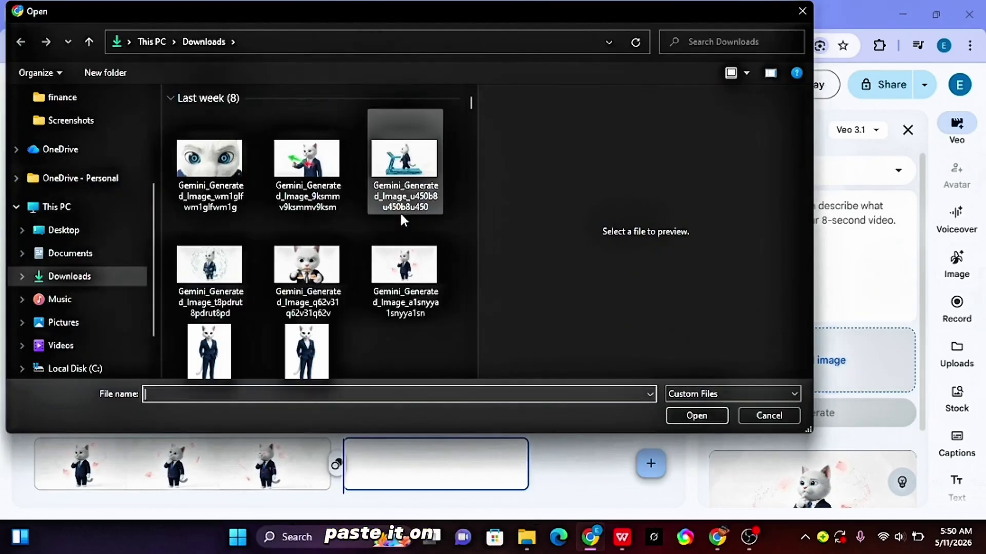
click(307, 267)
click(694, 416)
- Copy movement prompt 2 about trembling hands from the WPS document into the Veo prompt in Google Vids, and generate the clip
key(alt+Tab)
drag(297, 173, 650, 173)
right_click(591, 169)
click(602, 186)
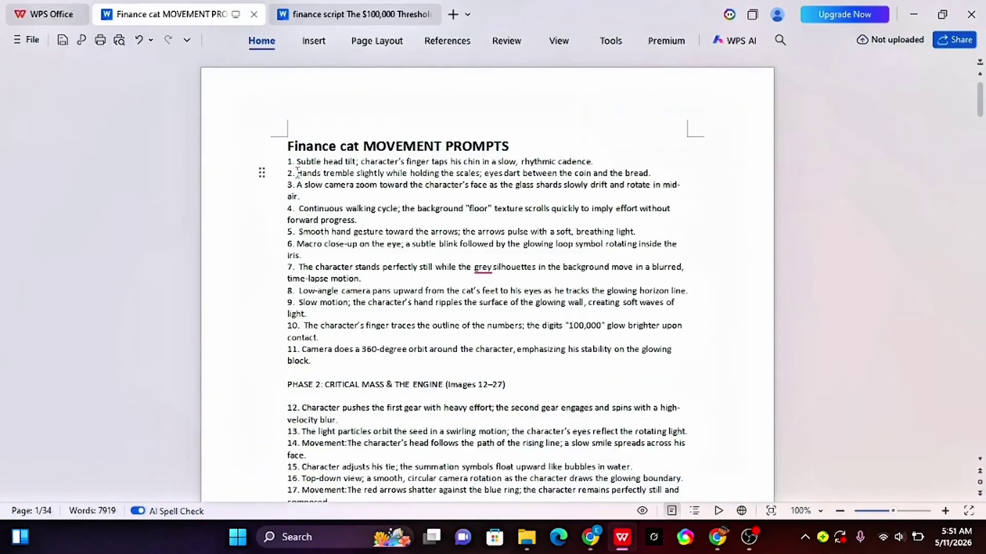
key(alt+Tab)
right_click(732, 206)
click(757, 356)
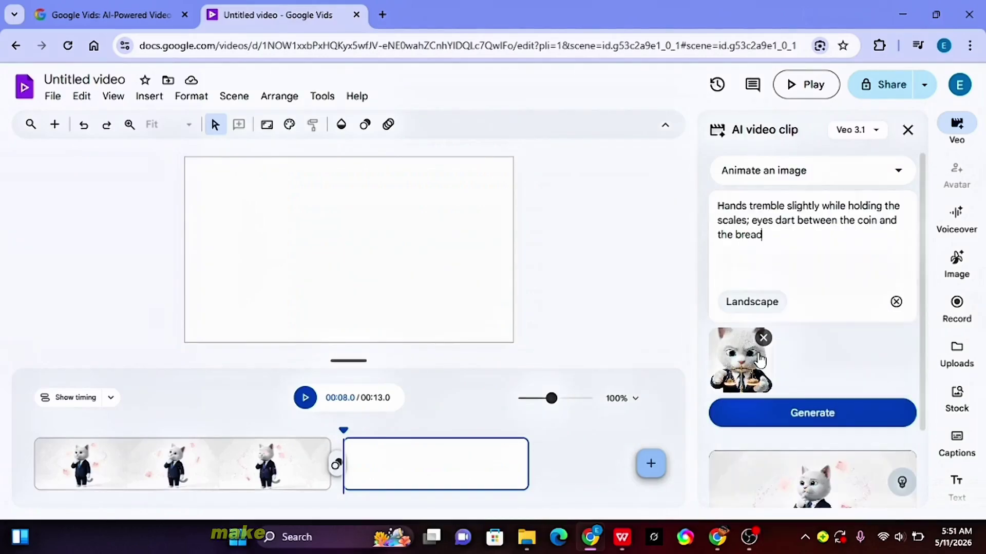
click(798, 409)
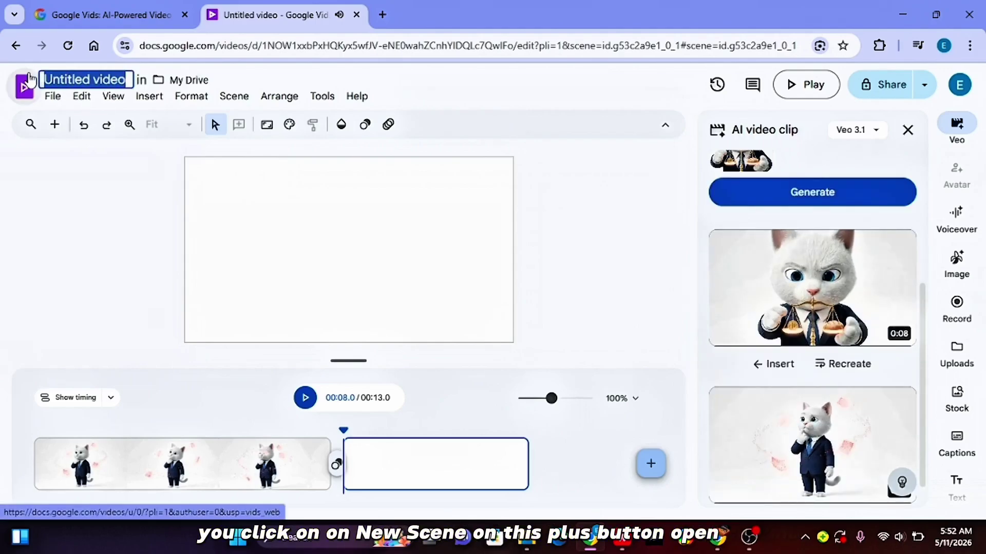
- Rename the untitled video as FINANCE VIDEO
text(f)
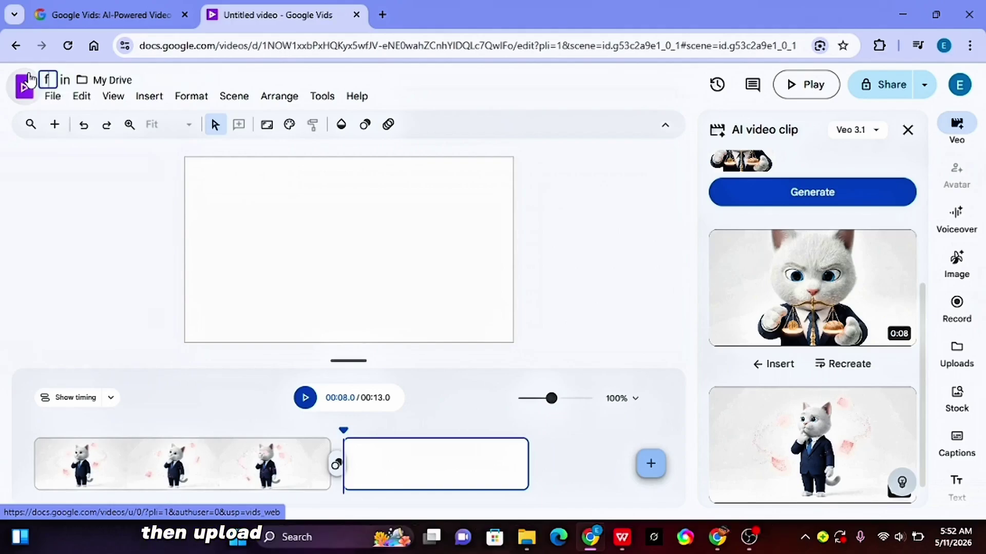
text(Fl)
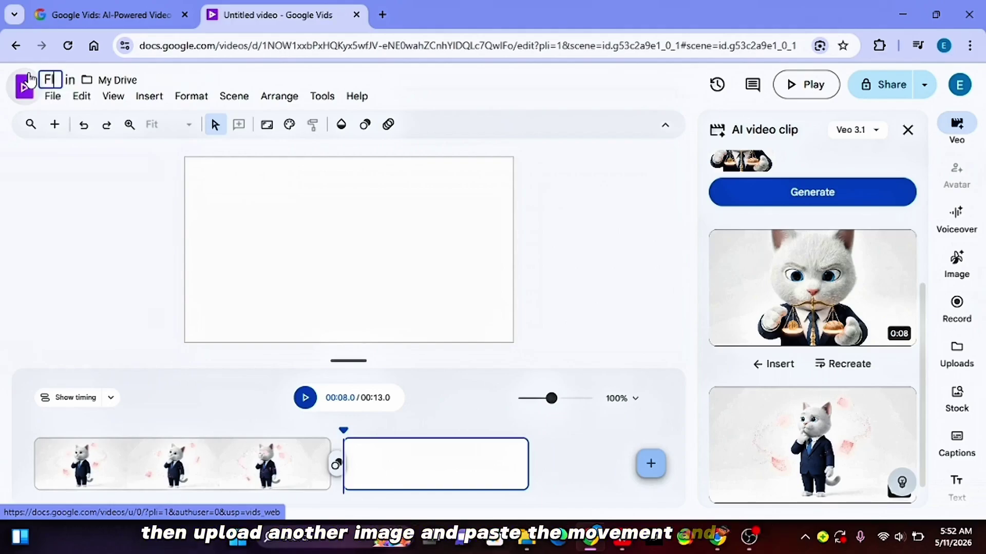
text(NANC)
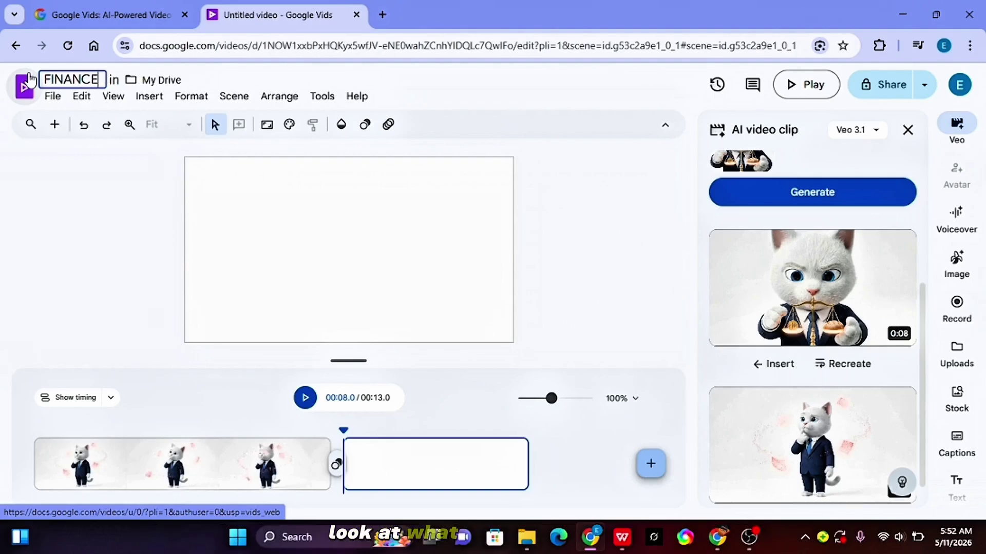
text(E VIDEO)
key(Return)
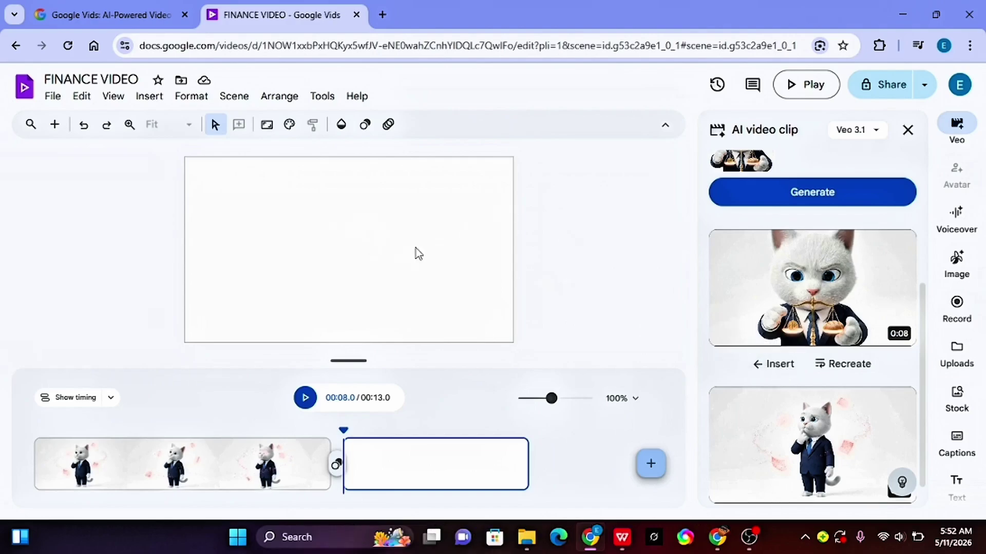
- Insert the generated clip of the cat holding scales into the second scene and play it
click(773, 365)
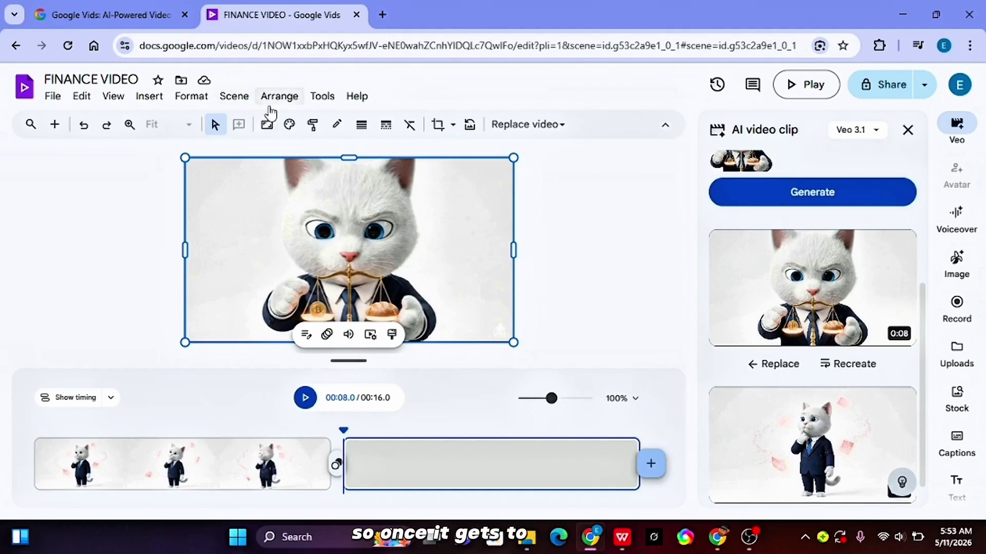
click(305, 398)
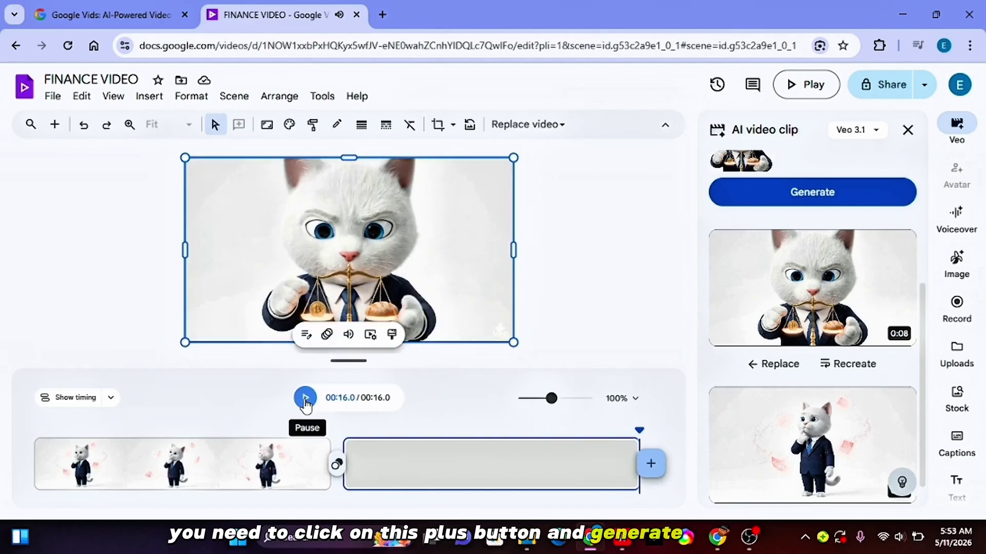
click(305, 399)
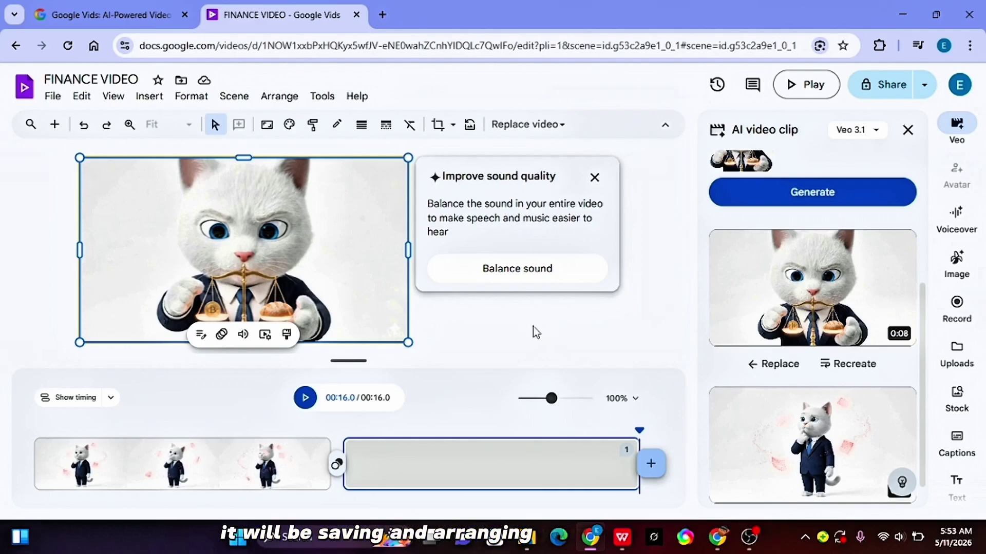
- Add a third scene, clear the previous Veo prompt and image, and upload the cat image with glass shards from Downloads
click(650, 463)
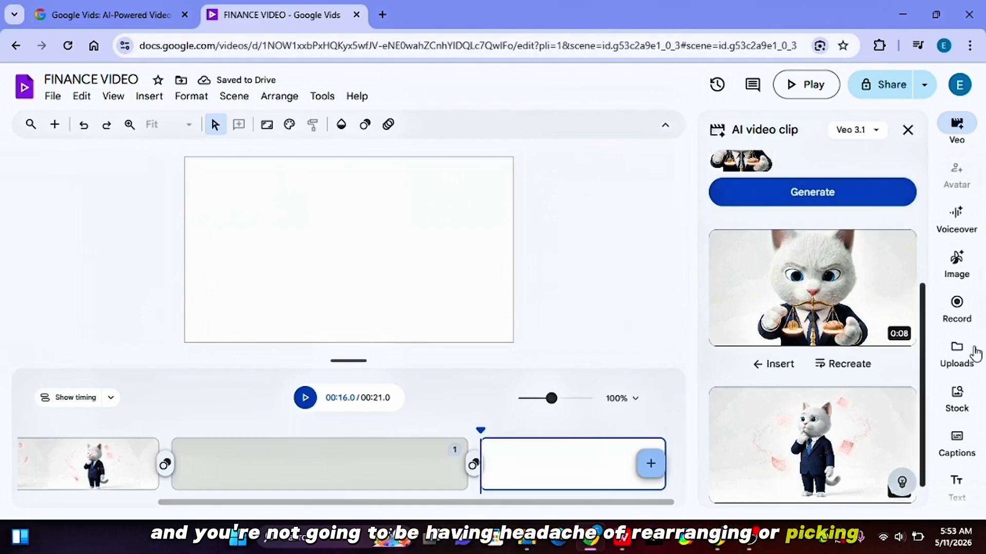
scroll(928, 364, up, 4)
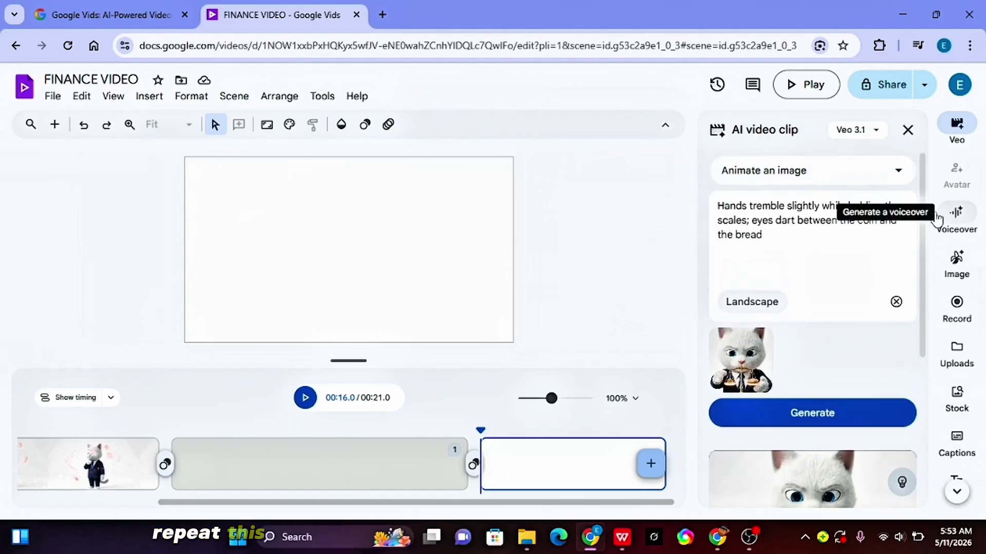
click(897, 307)
click(832, 361)
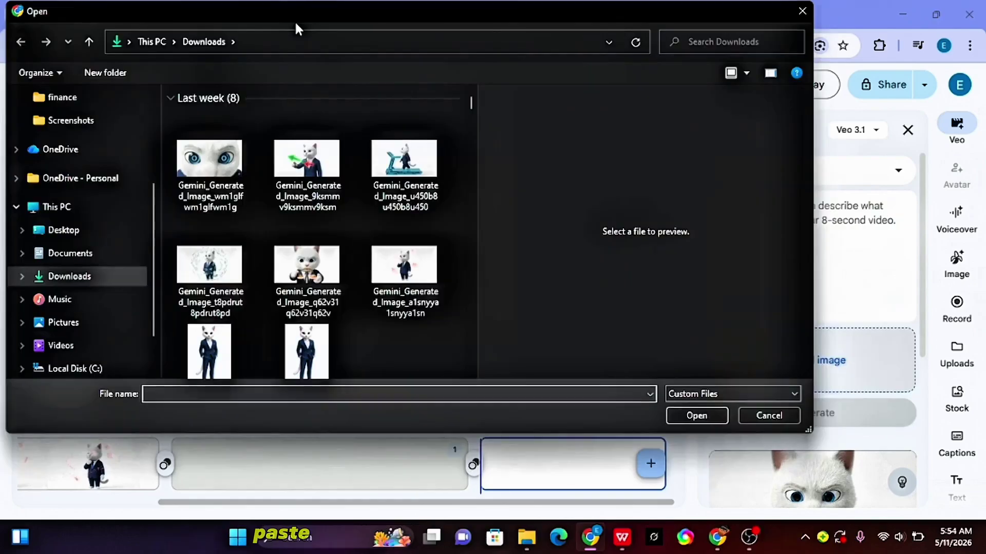
key(alt+Tab)
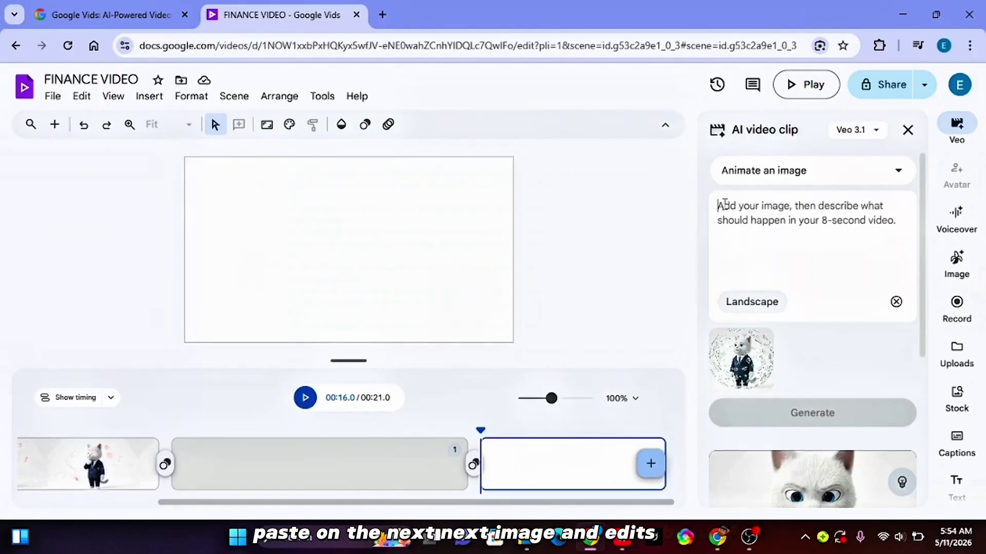
- Animate the glass-shards image with the prompt about a slow camera zoom and drifting shards, and insert the generated clip into the scene
right_click(729, 201)
click(762, 353)
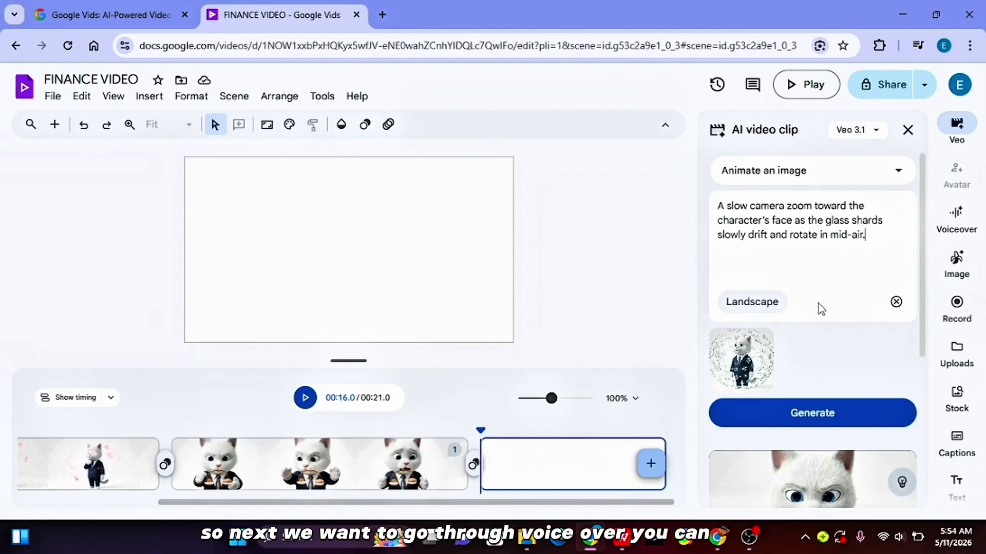
click(807, 418)
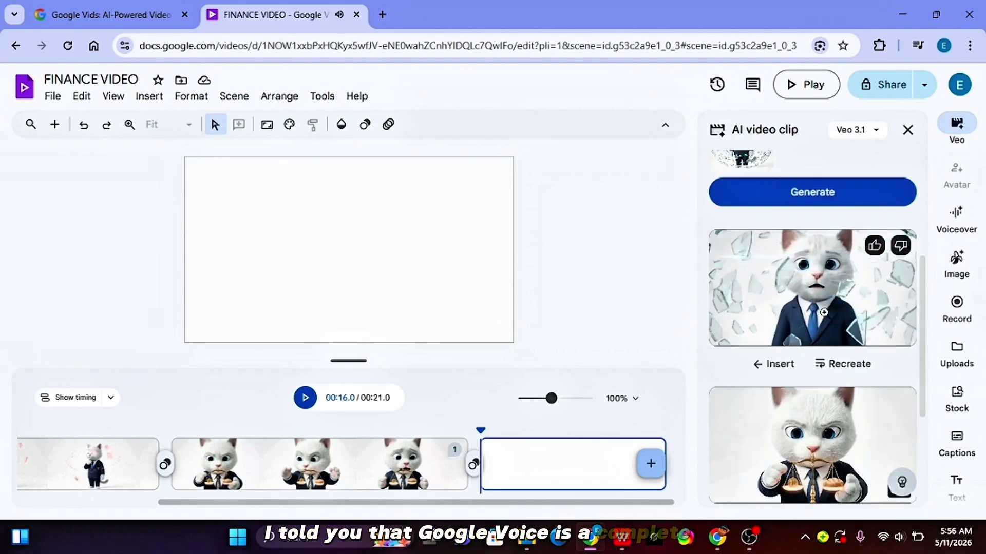
click(775, 366)
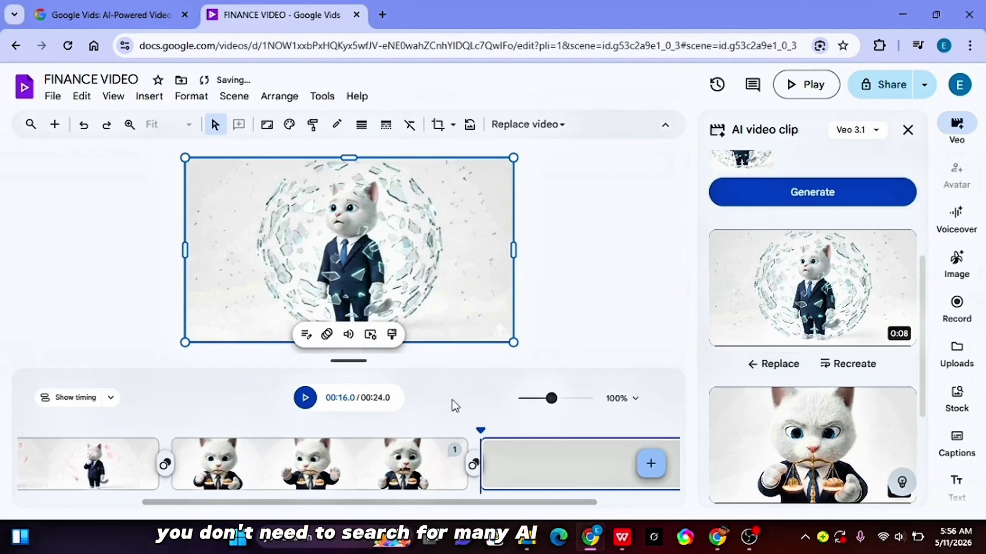
click(301, 404)
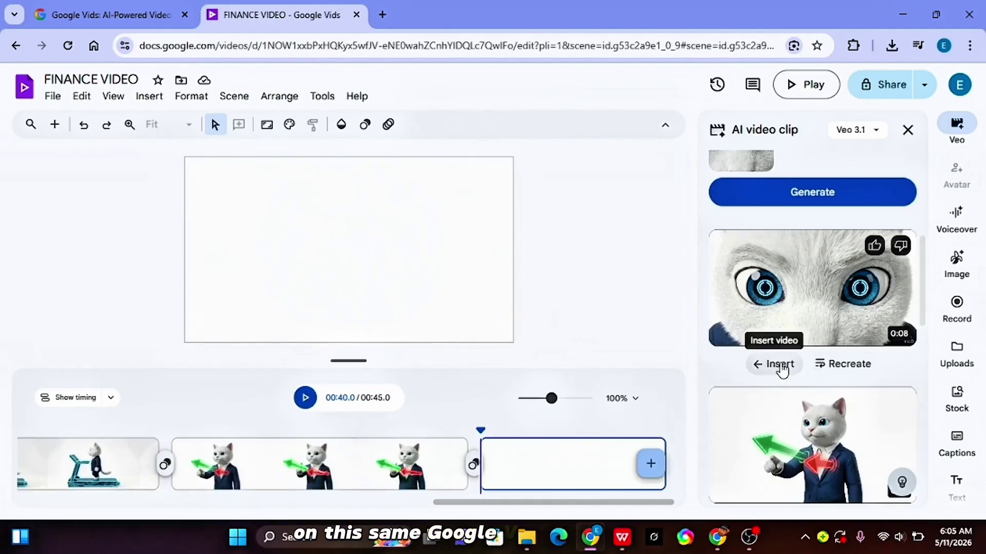
- Insert the generated close-up clip of the cat's eyes into the last scene and download the video as an MP4 file
click(769, 364)
click(306, 398)
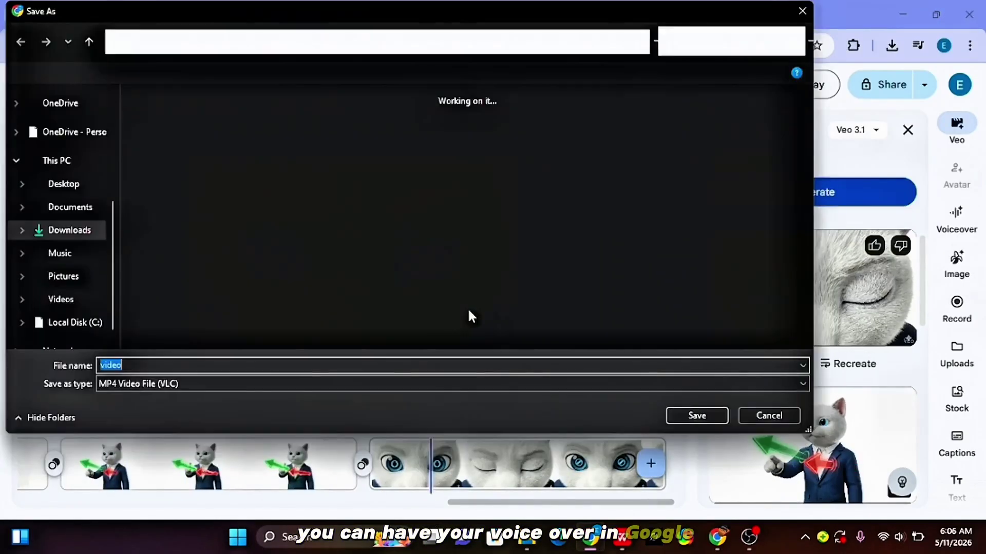
click(697, 416)
click(577, 266)
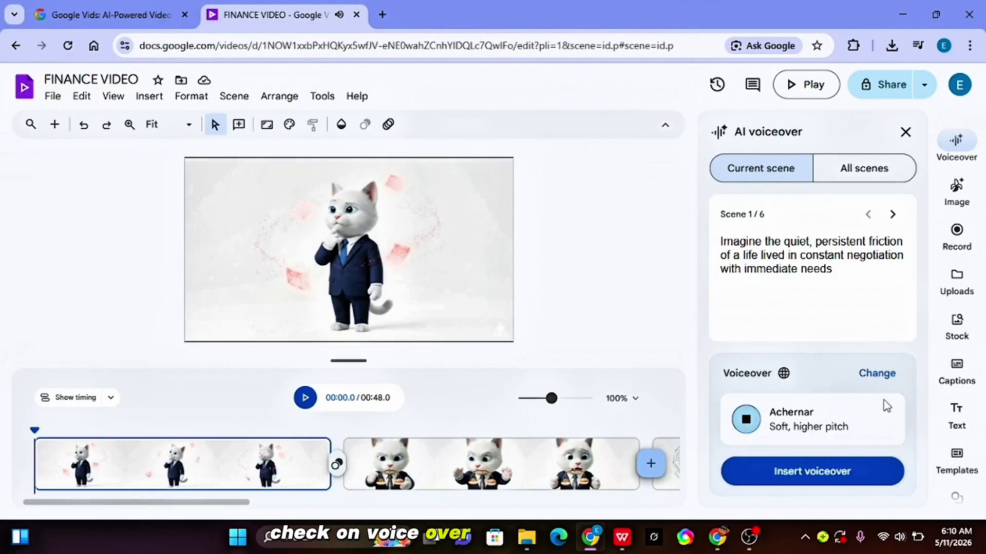
- Browse the available voices and change the AI voiceover voice to Explainer (lively, low pitch)
click(875, 375)
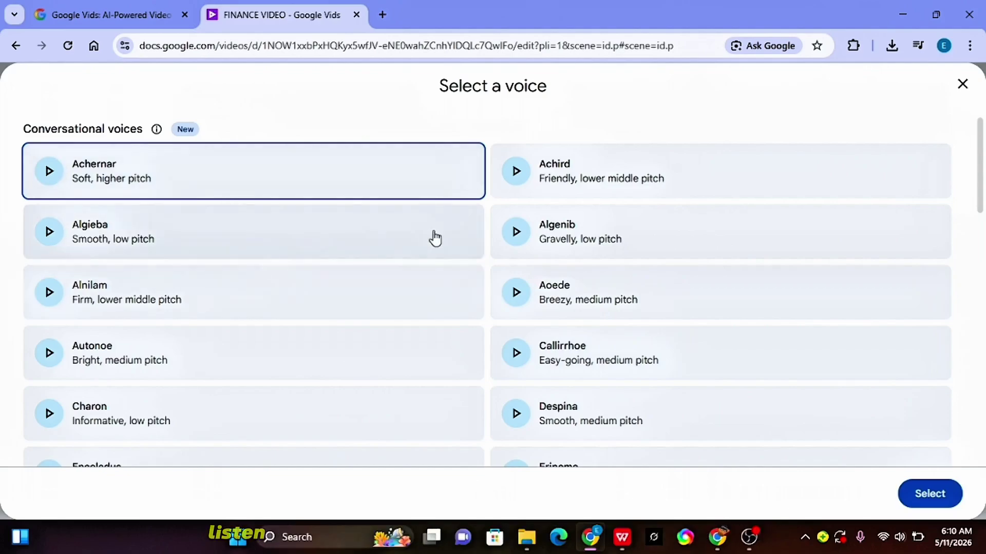
scroll(600, 268, down, 1)
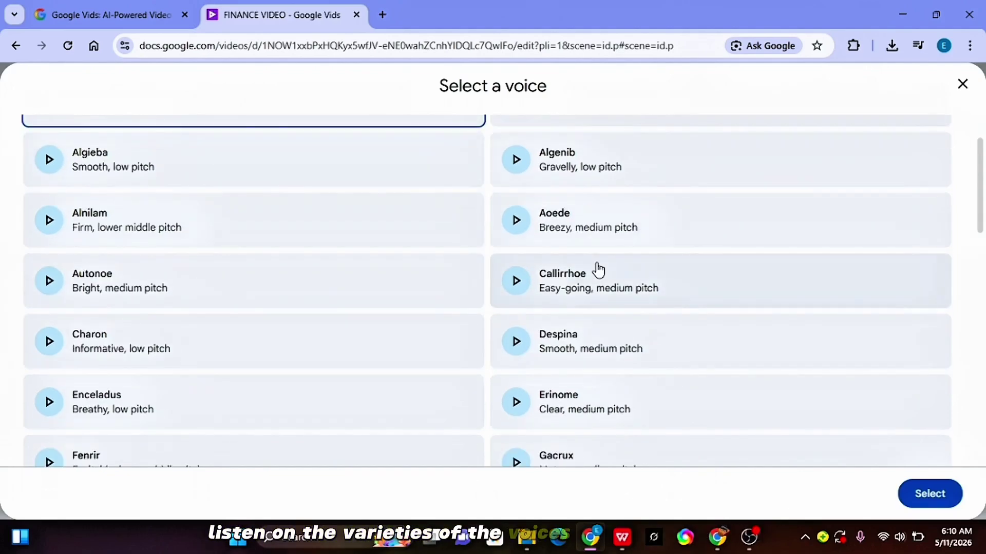
scroll(599, 269, down, 4)
scroll(599, 269, down, 1)
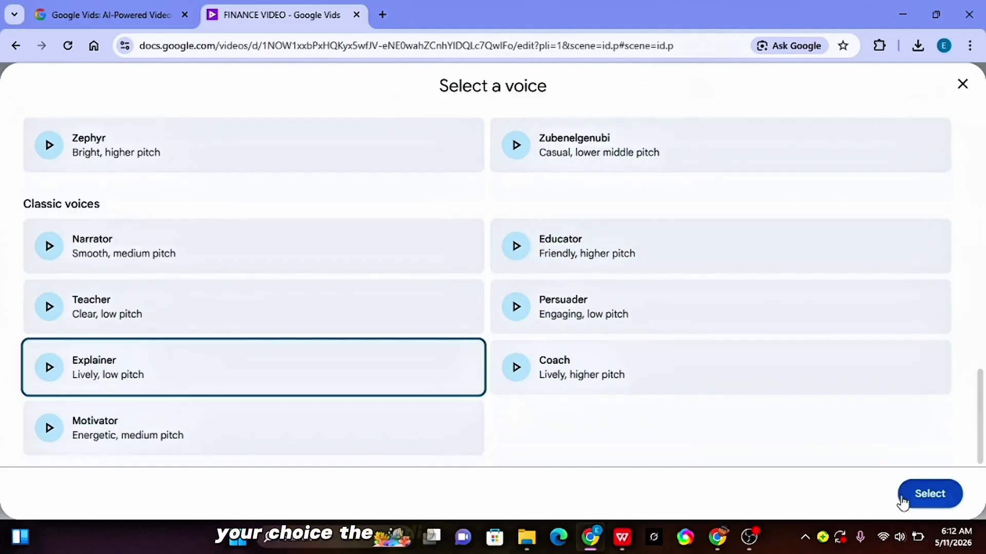
click(906, 496)
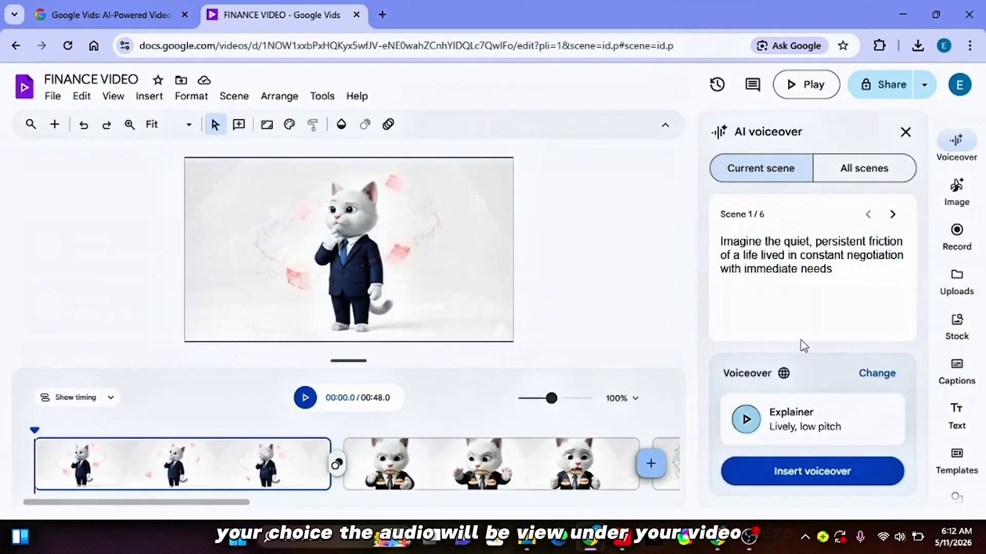
- Insert the voiceover for scene 1 and play the timeline to check it against the clips
click(795, 470)
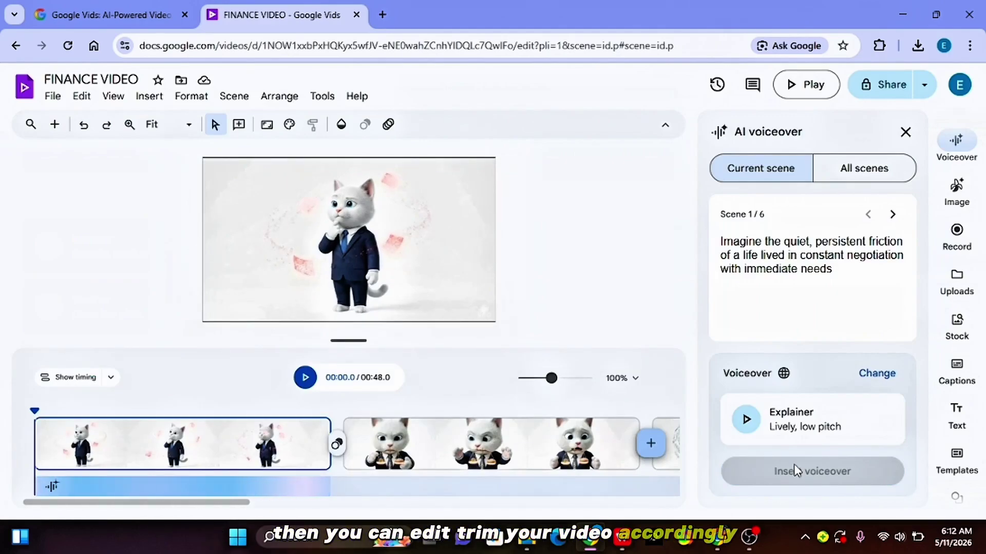
click(305, 377)
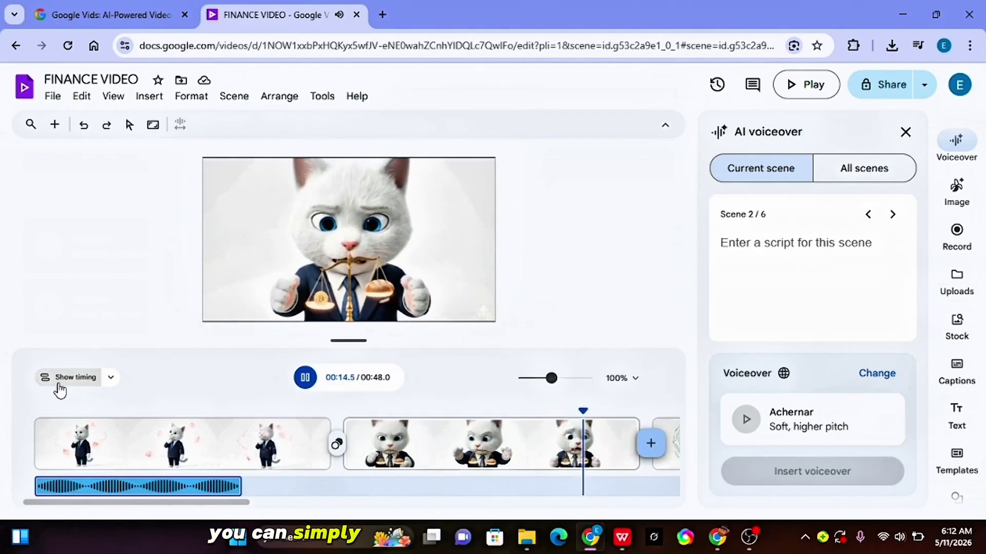
click(306, 379)
drag(333, 506, 246, 502)
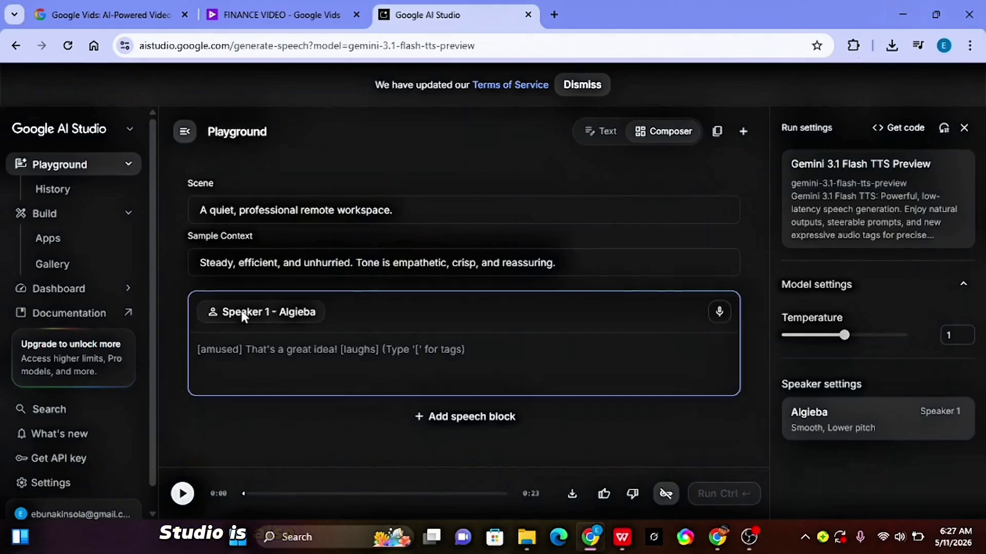
- Paste the finance script into the Speaker 1 - Algieba block in Google AI Studio and generate the speech with Gemini 3.1 Flash TTS Preview
right_click(240, 349)
click(258, 174)
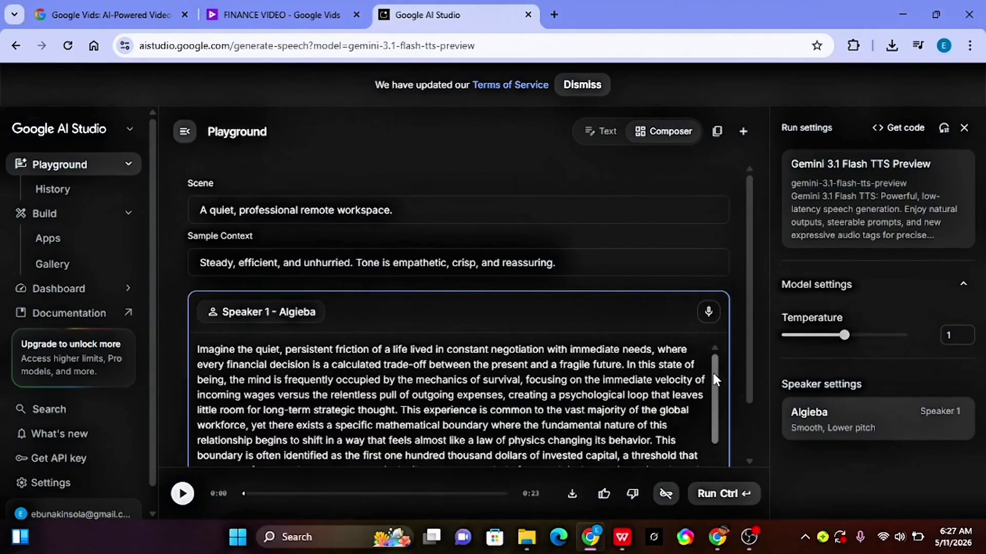
scroll(714, 374, down, 1)
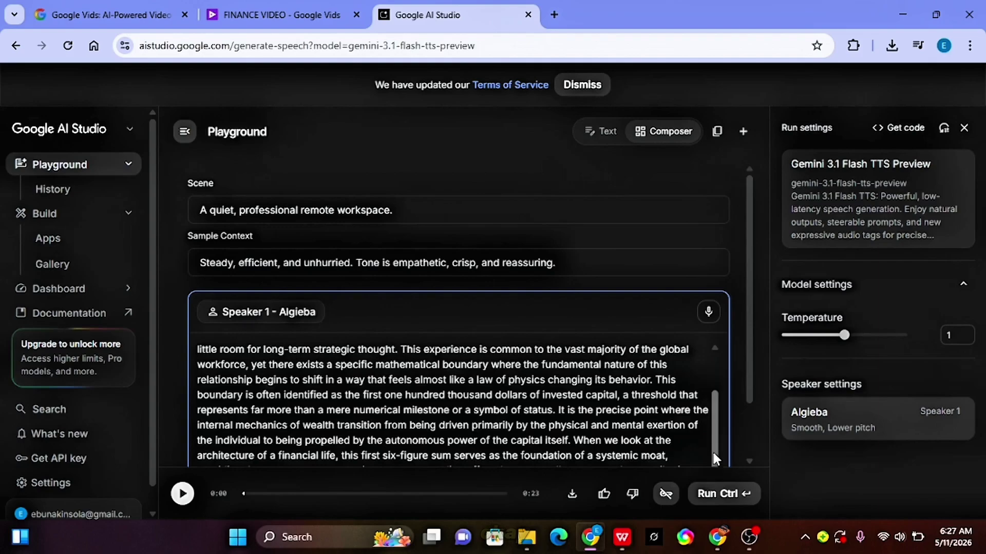
click(716, 495)
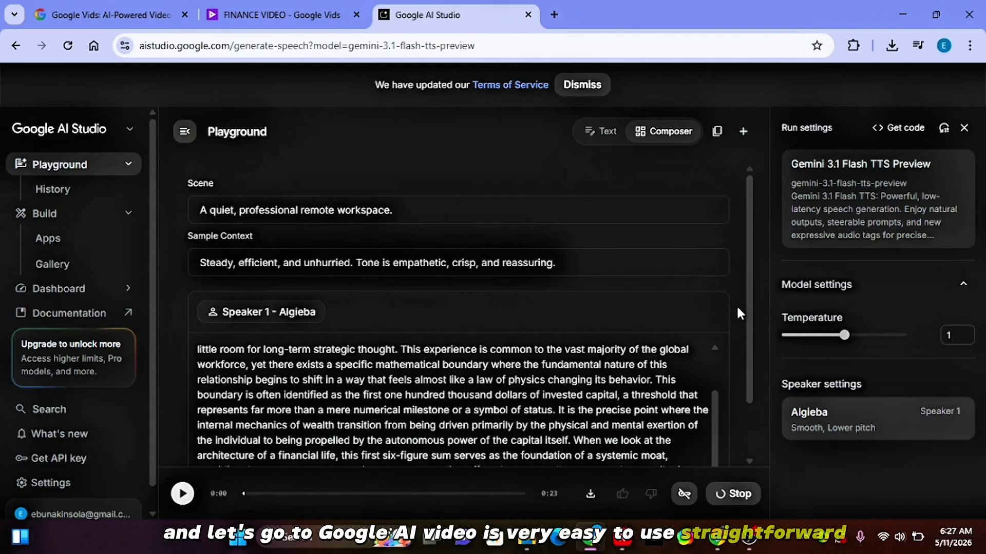
drag(749, 339, 753, 438)
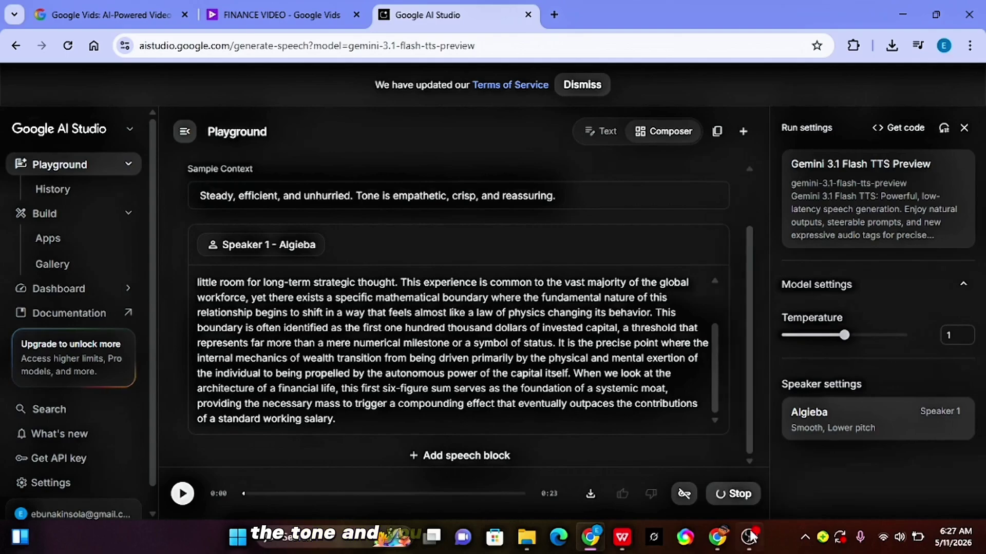
mouse_move(750, 536)
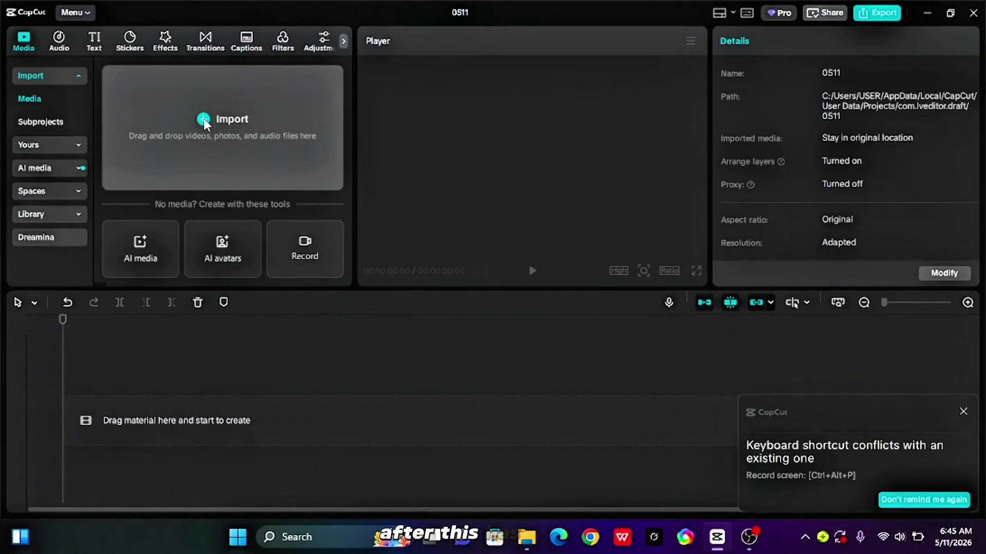
- Import FINANCE VIDEO and the generated audio of May 11, 2026 from Downloads into the CapCut project 0511
click(203, 124)
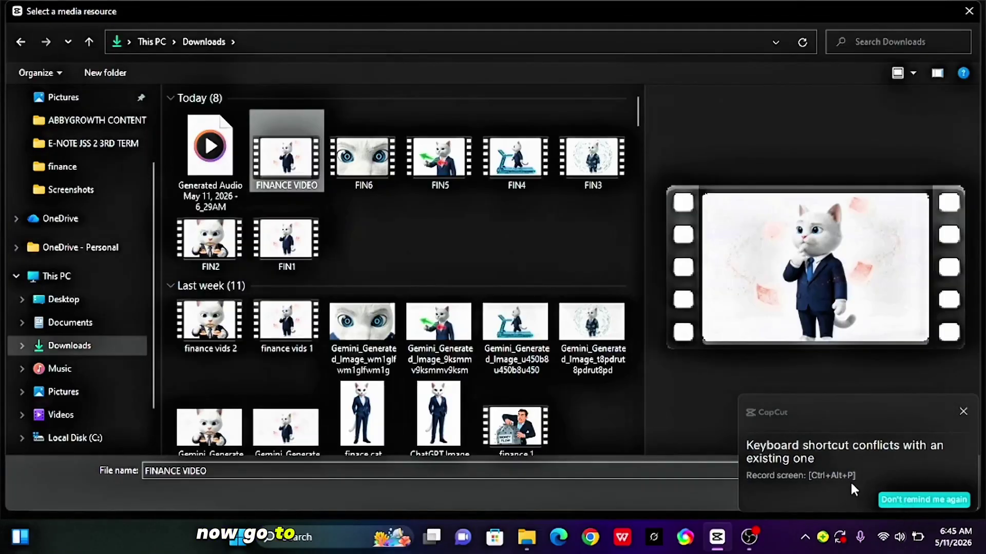
key(Return)
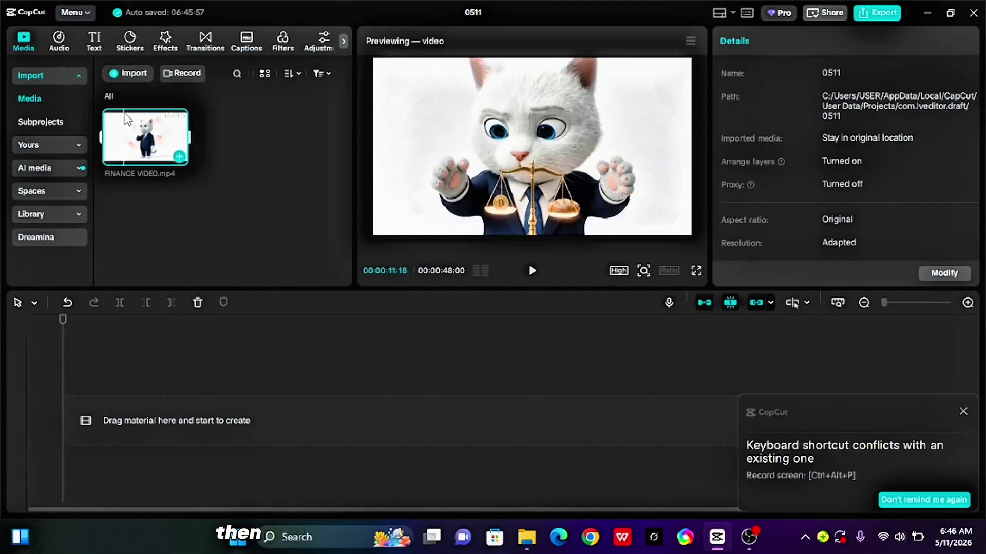
key(ctrl+i)
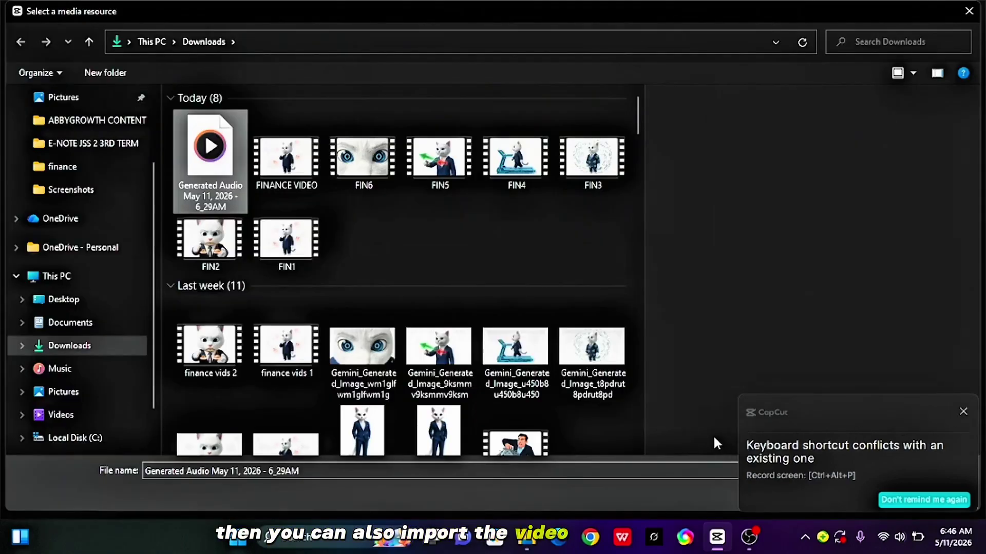
key(Return)
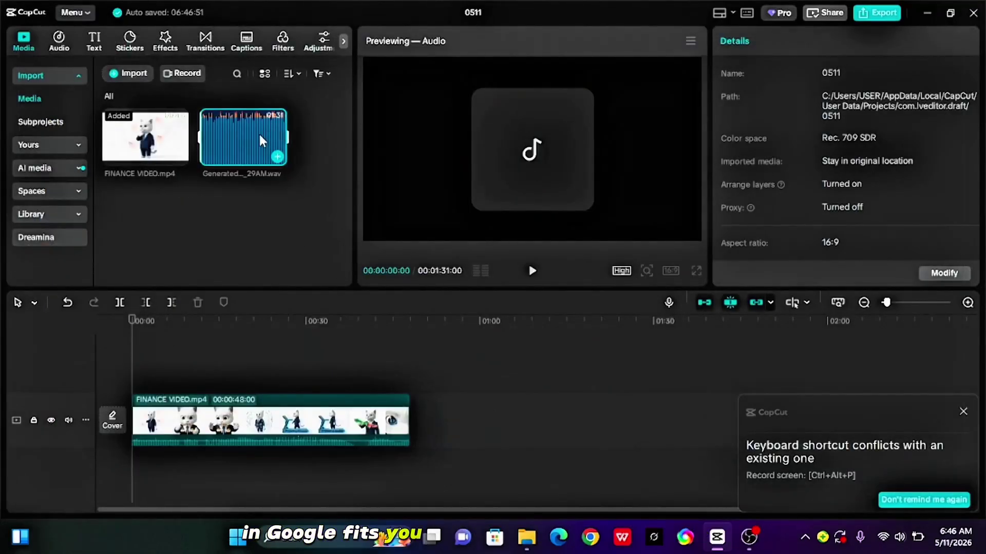
- Place the generated audio beneath the finance video on the timeline and play them together
drag(262, 141, 128, 467)
click(532, 271)
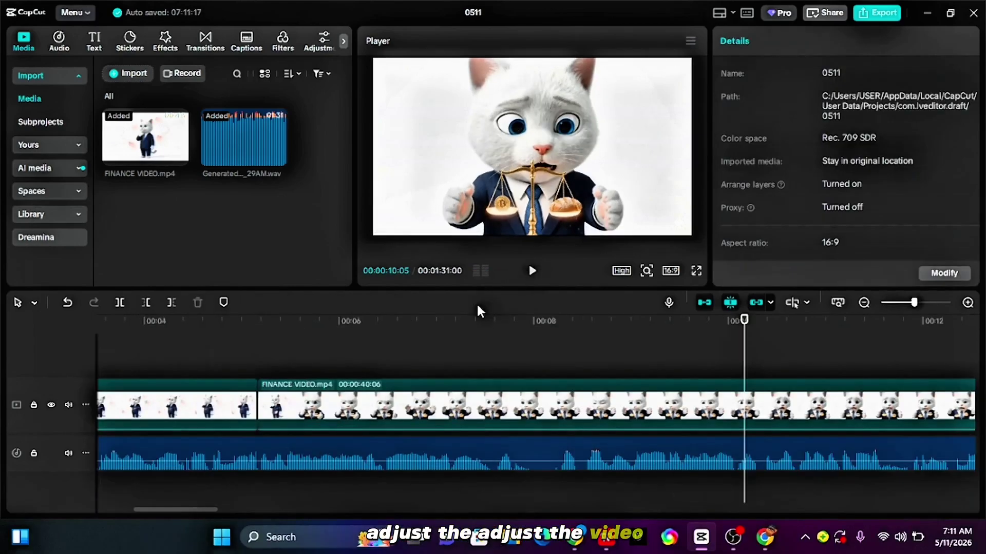
click(532, 272)
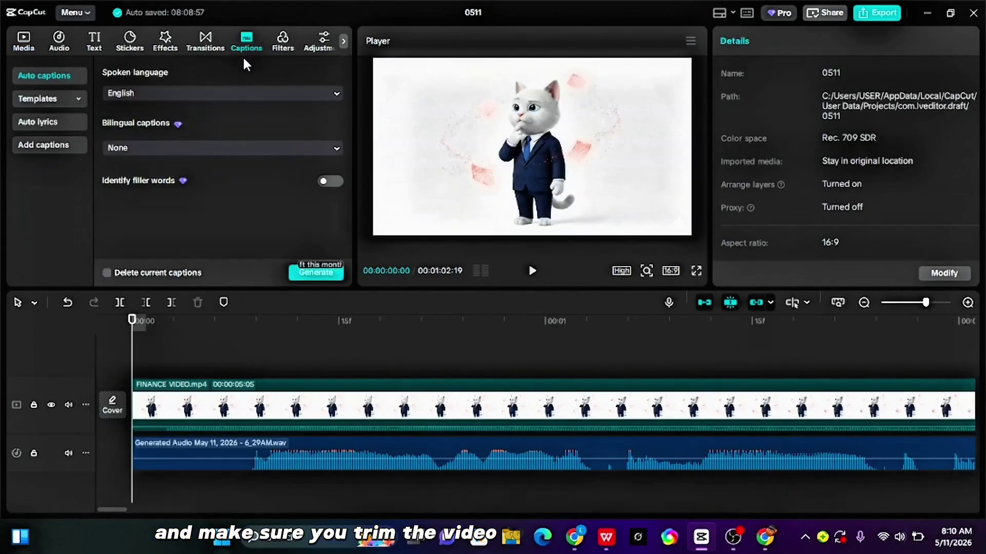
- Generate English auto captions for the finance video and apply a caption template using the BowlbyOneSC-Regular font at size 14 to all captions
click(318, 274)
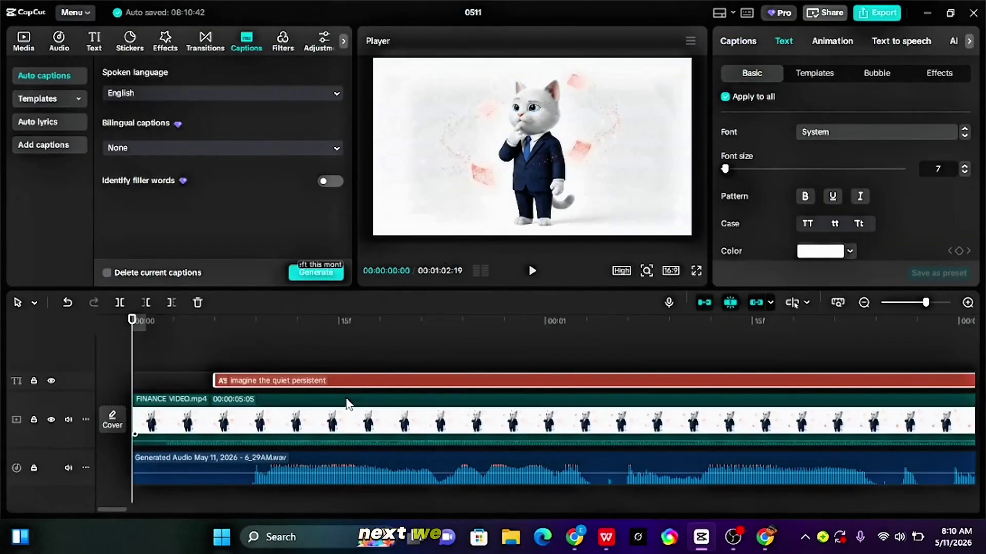
click(822, 75)
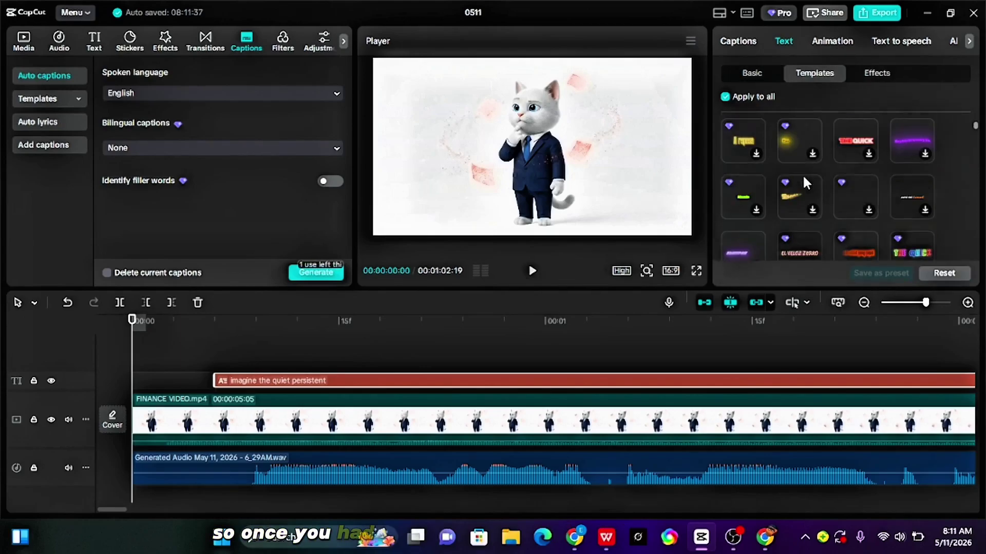
click(752, 78)
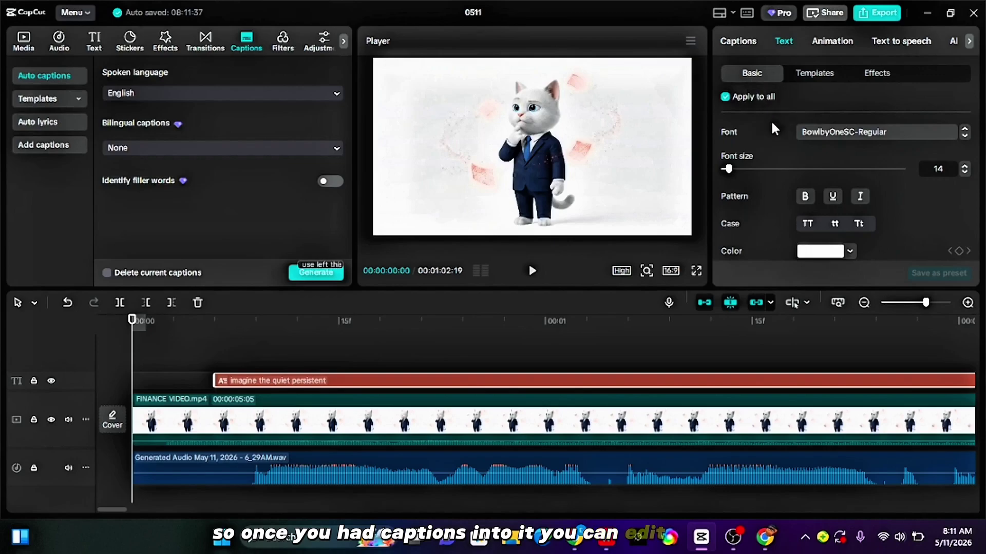
- Play the opening of the timeline to check the styled captions and select the caption "friction of a life lived in constant negotiation"
click(532, 271)
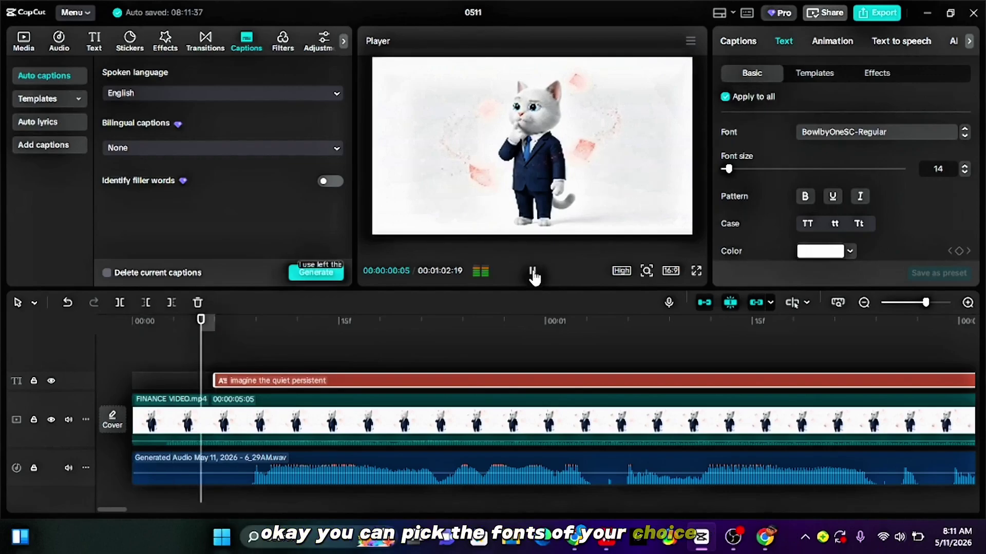
click(533, 272)
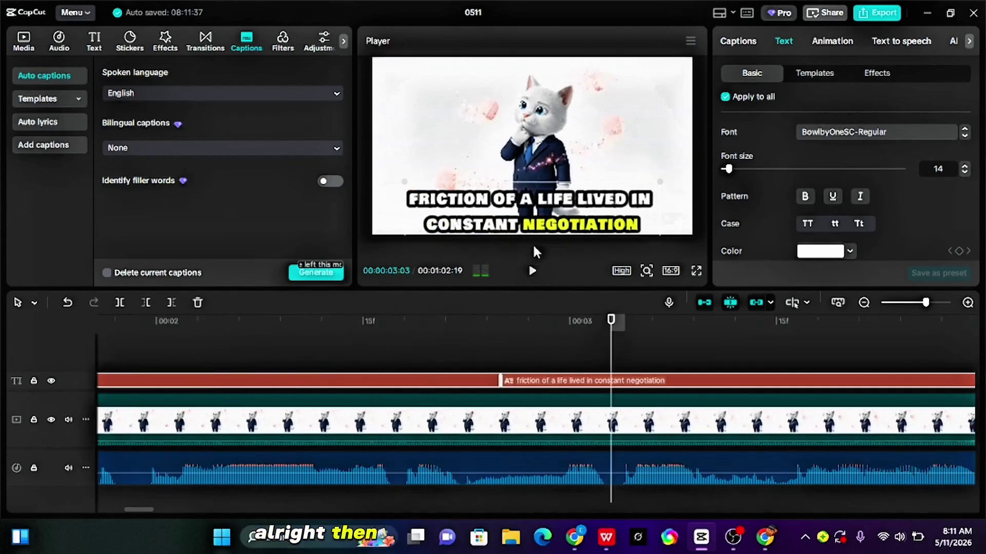
click(544, 199)
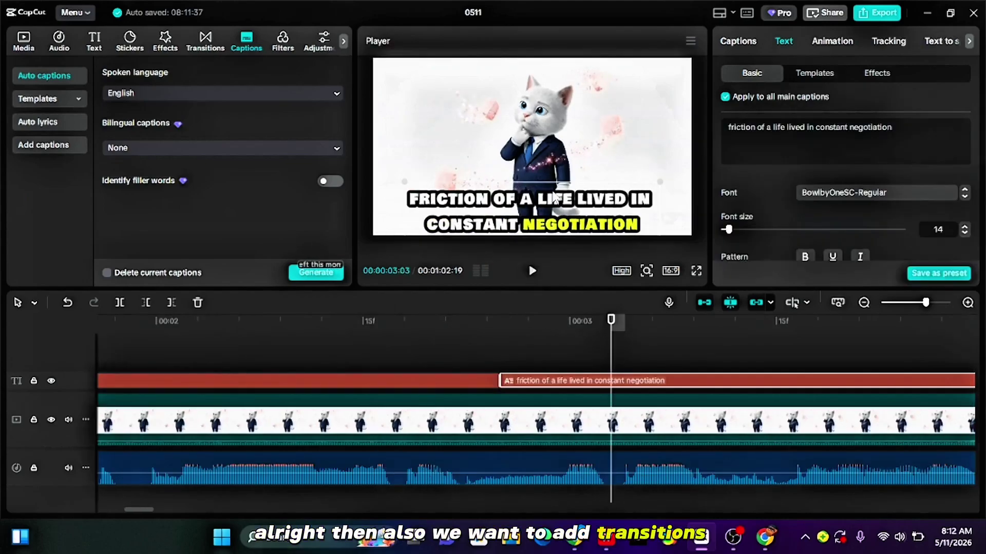
- Add the Sticky Note transition with a 1.0 s duration between the first and second finance video clips
click(206, 40)
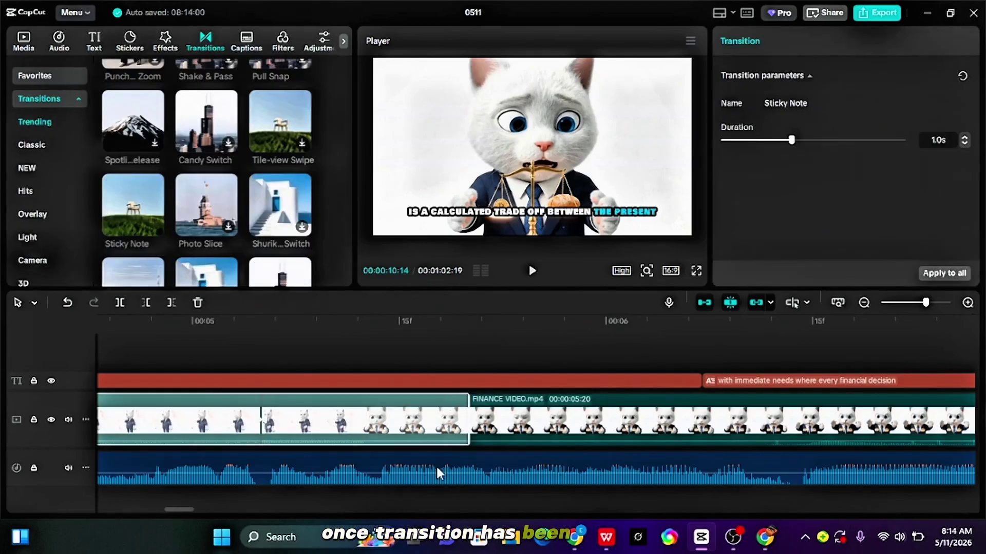
click(180, 501)
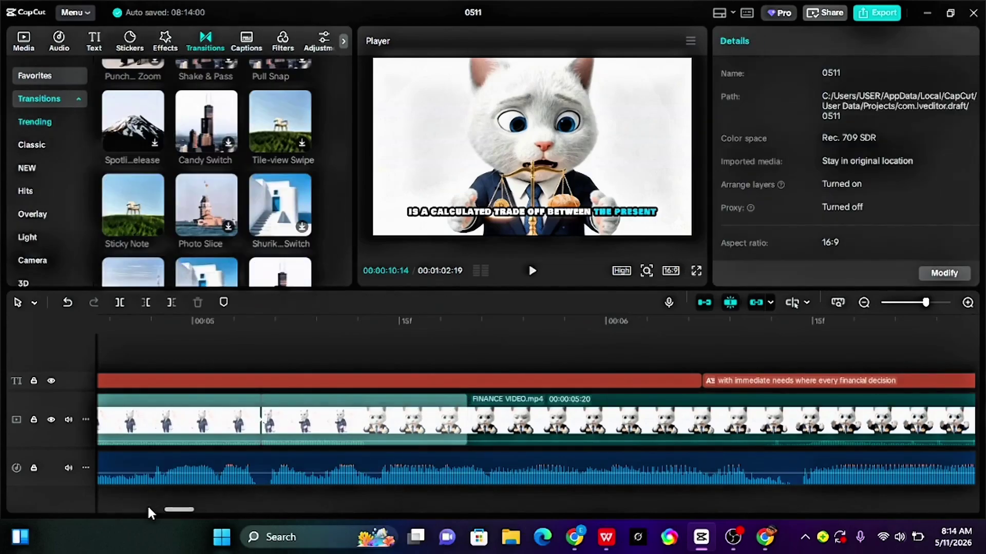
- Play the timeline from the beginning into the third clip to check the transitions together with the captions and voiceover
drag(180, 510, 118, 511)
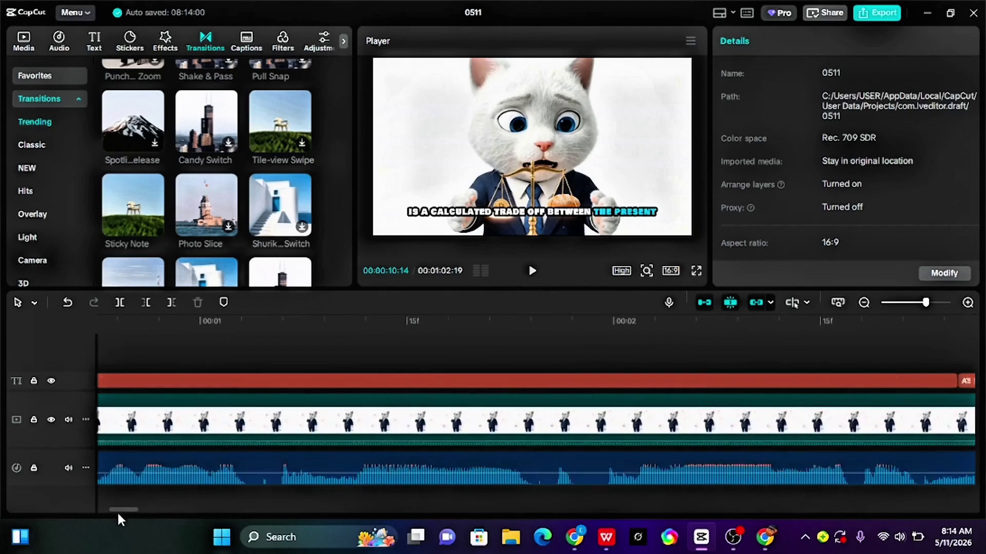
click(133, 377)
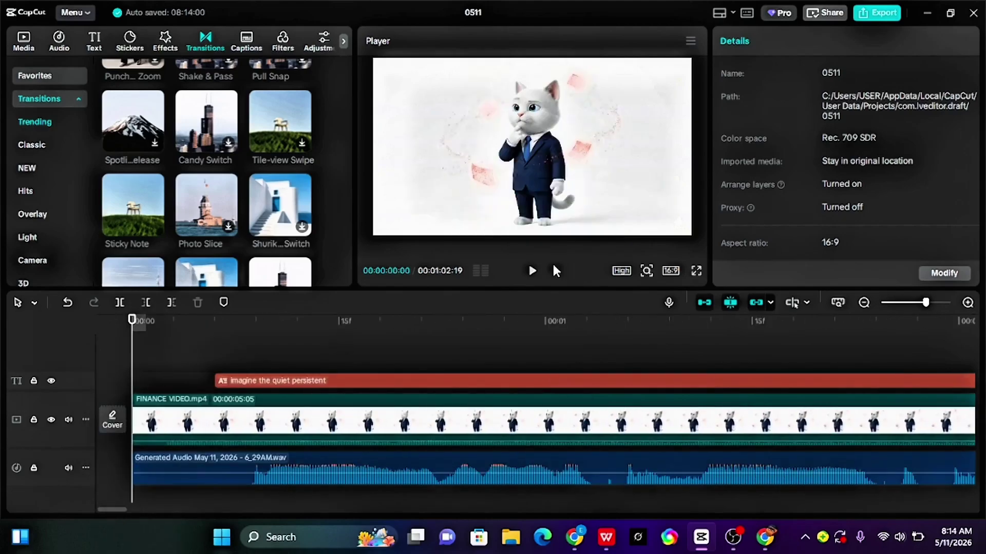
click(531, 272)
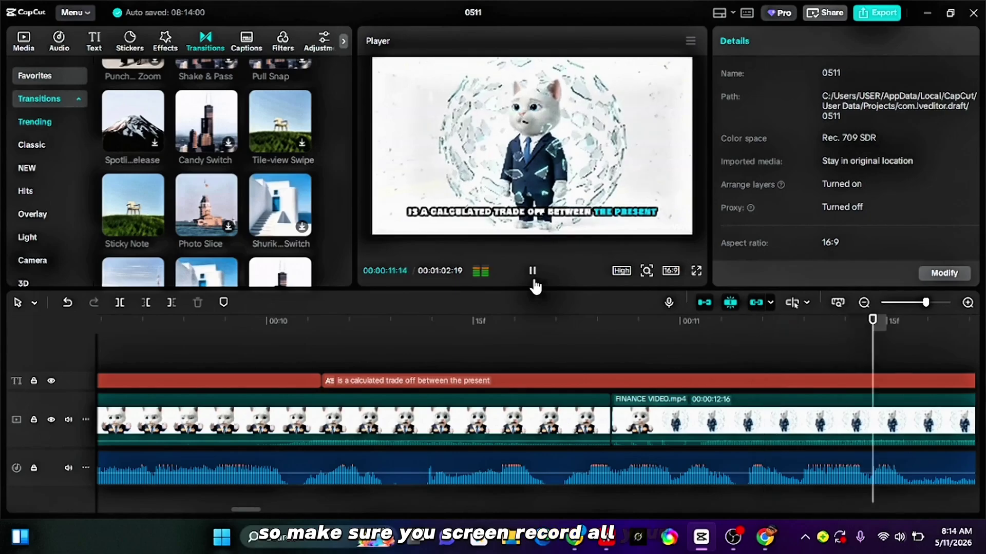
click(532, 270)
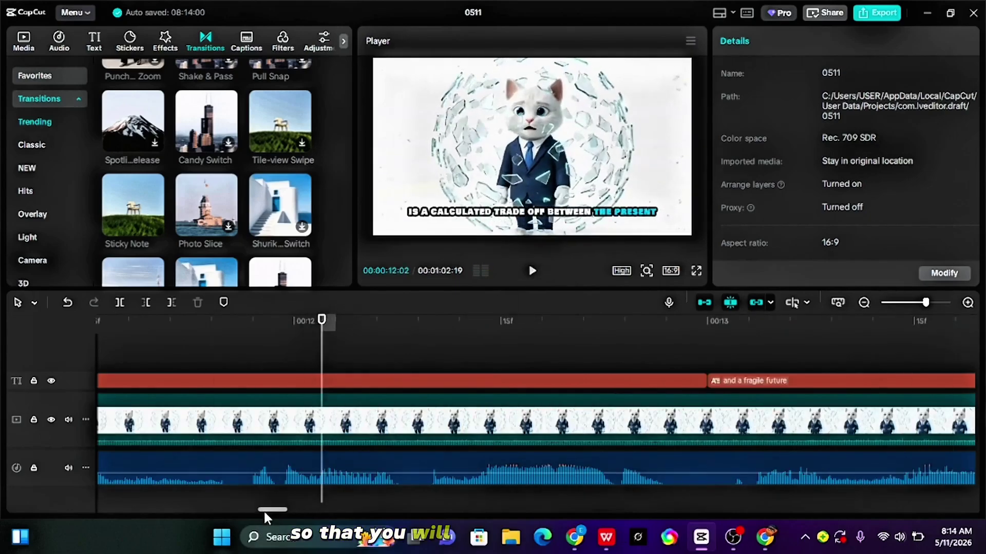
drag(265, 510, 256, 511)
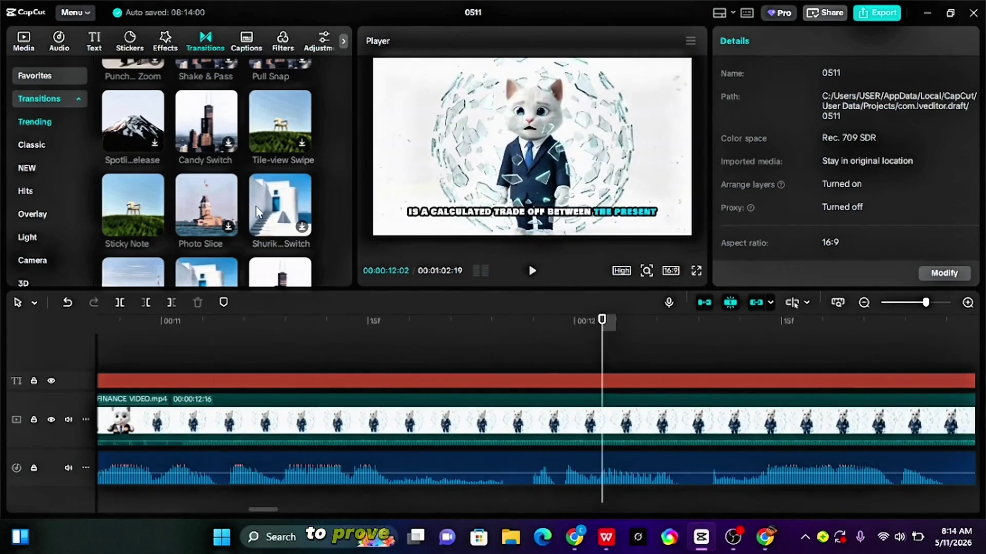
scroll(221, 164, down, 3)
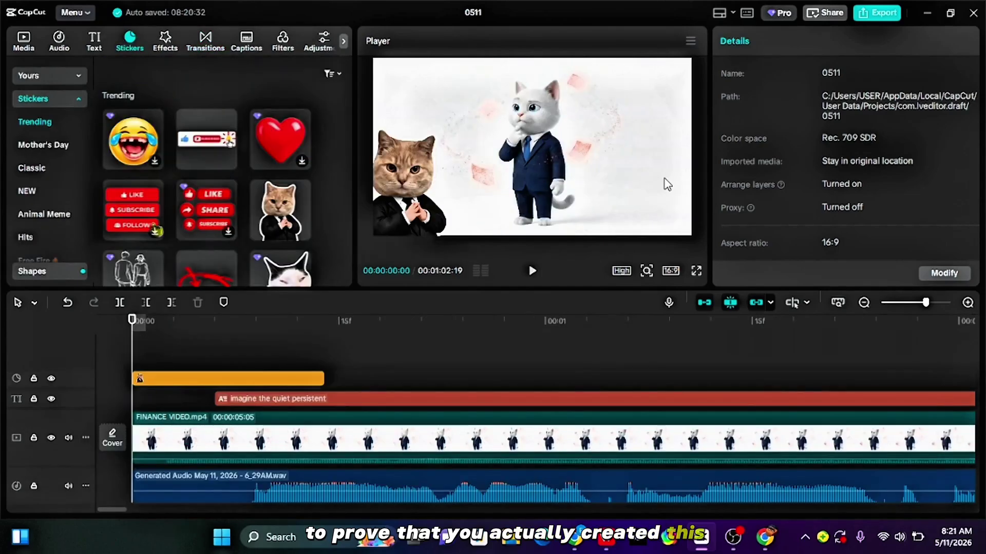